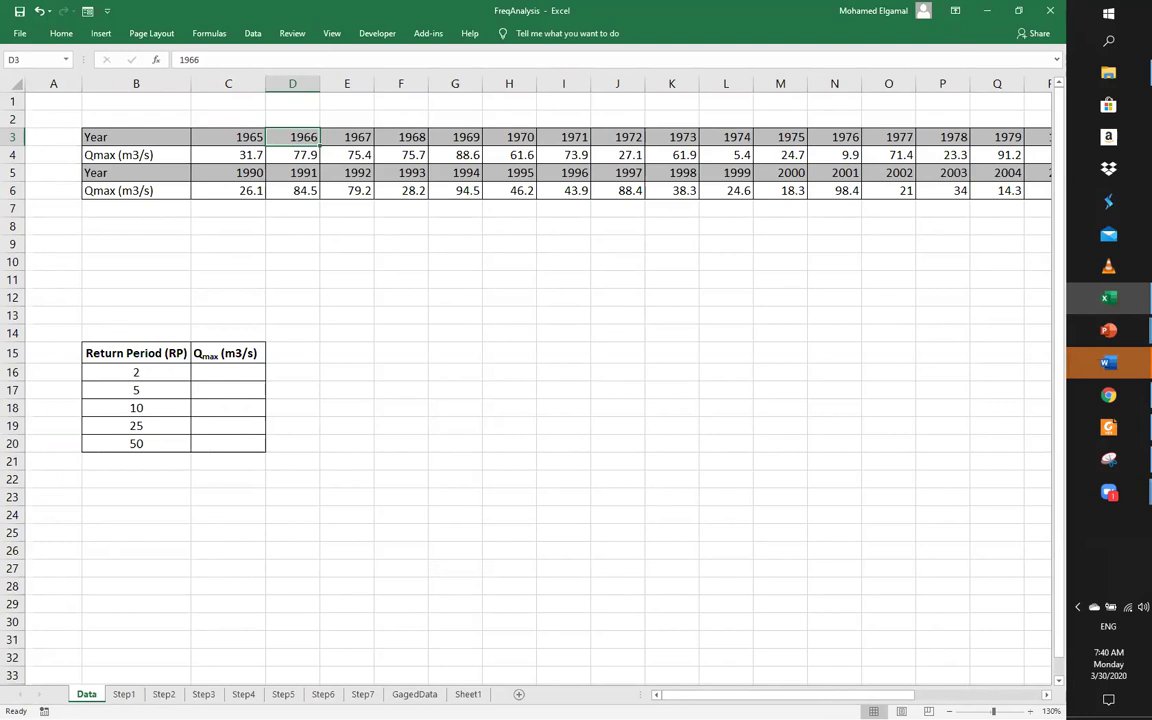
# Copy the full Year and Qmax data table in B3:AA6
pyautogui.keyDown('ctrl'); pyautogui.scroll(-3, 567, 153); pyautogui.keyUp('ctrl')
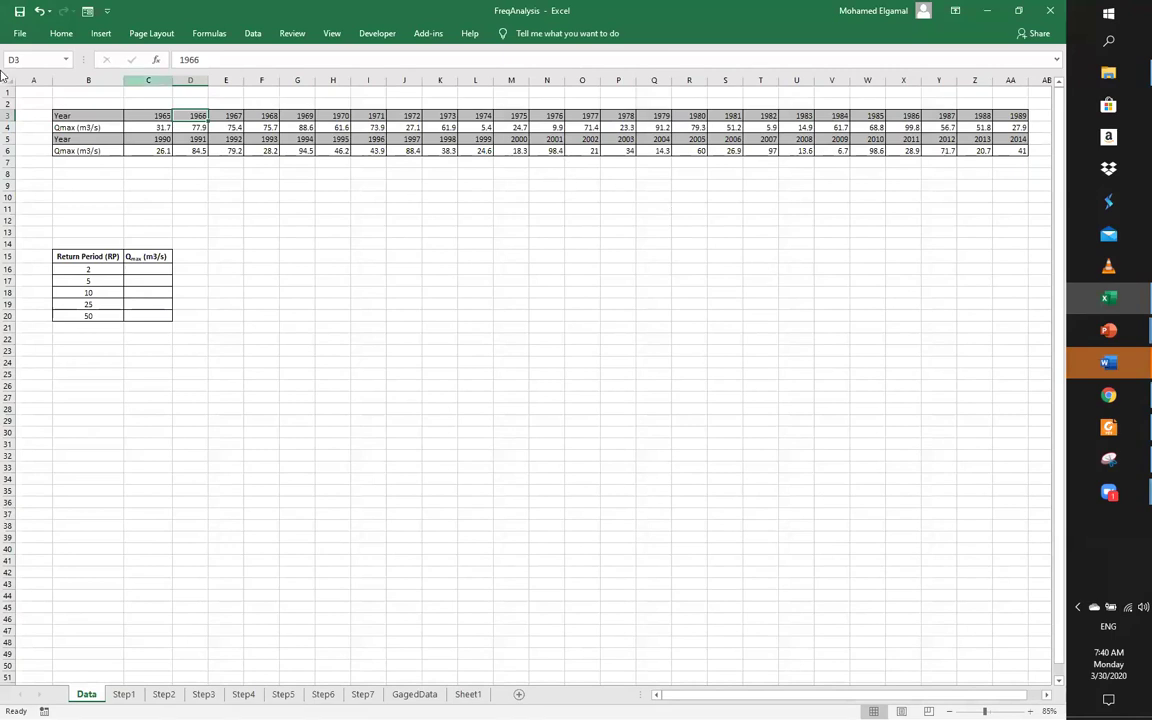
pyautogui.click(93, 116)
pyautogui.moveTo(127, 125); pyautogui.dragTo(1020, 147)
pyautogui.moveTo(303, 208); pyautogui.dragTo(330, 600)
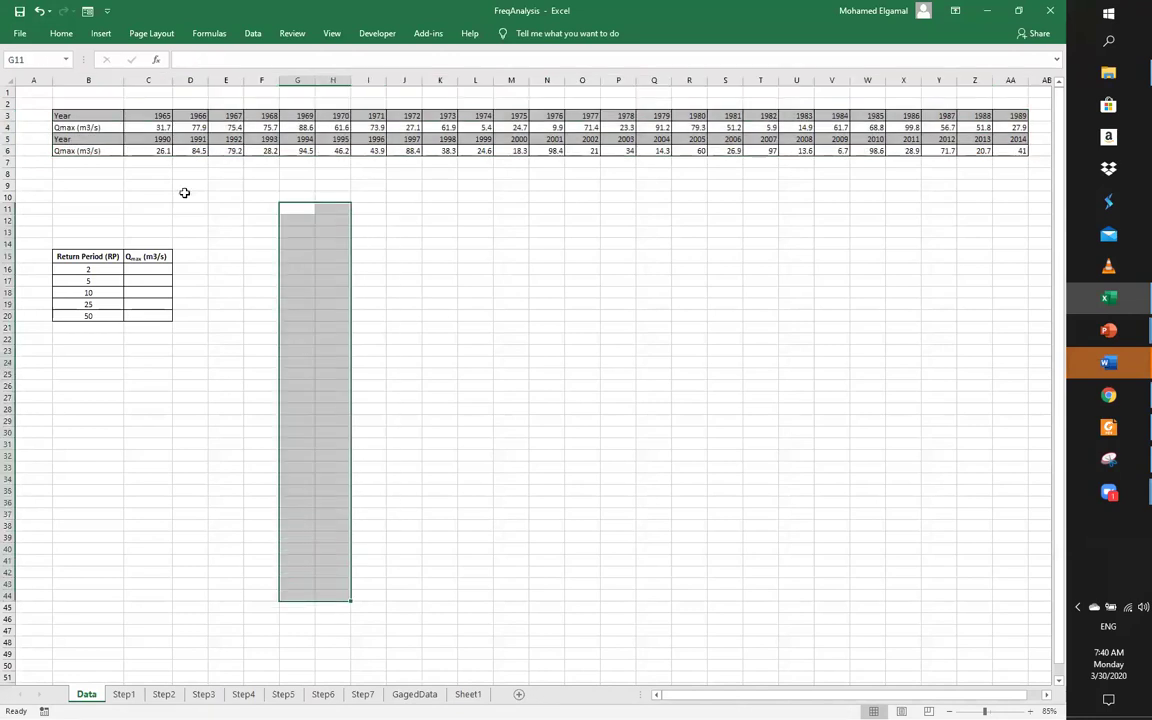
pyautogui.moveTo(113, 116); pyautogui.dragTo(899, 150)
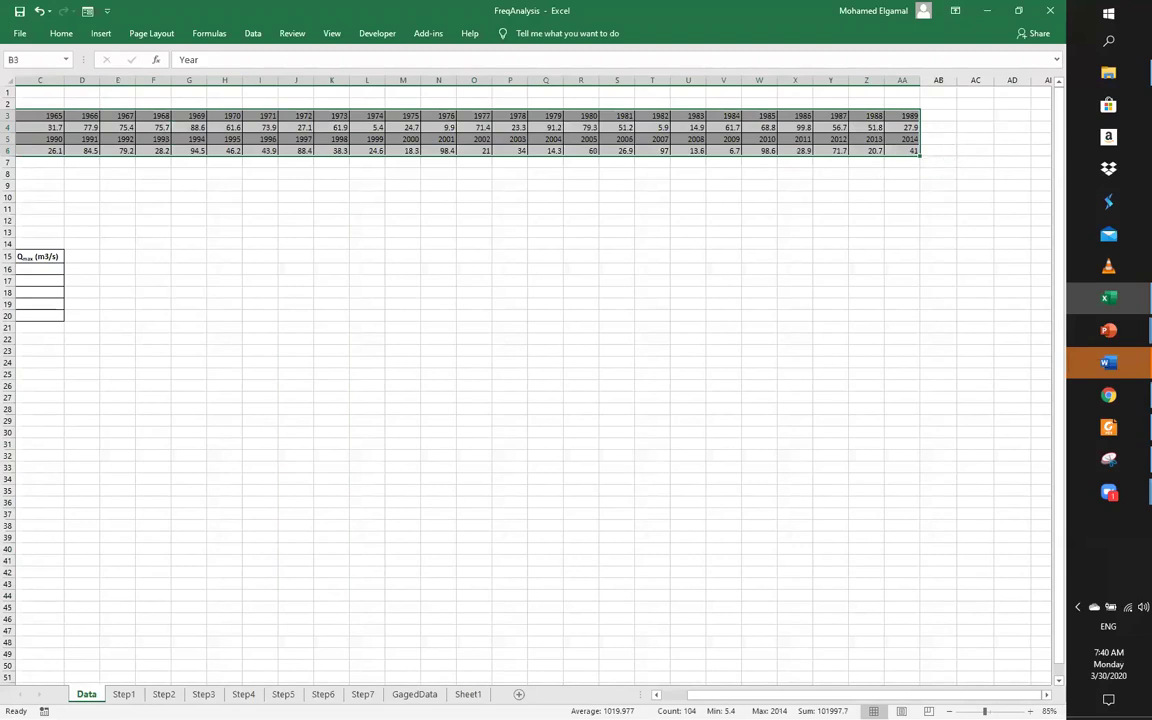
pyautogui.hscroll(-2, 231, 215)
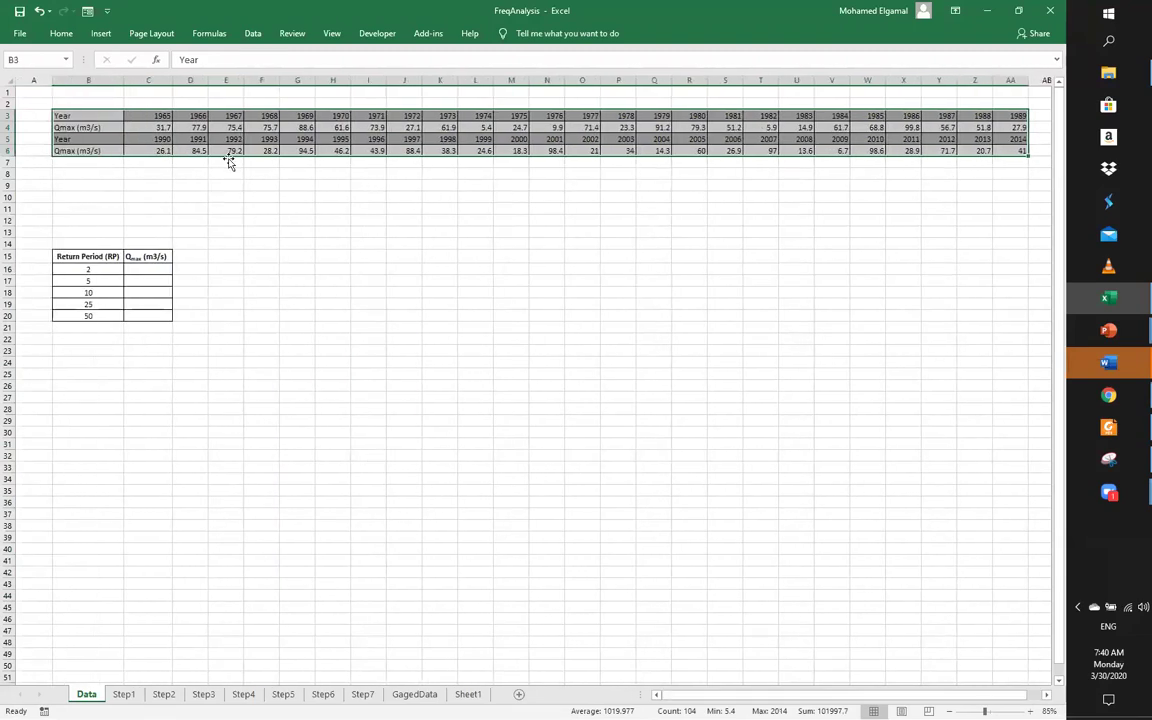
pyautogui.hotkey('ctrl', 'c')
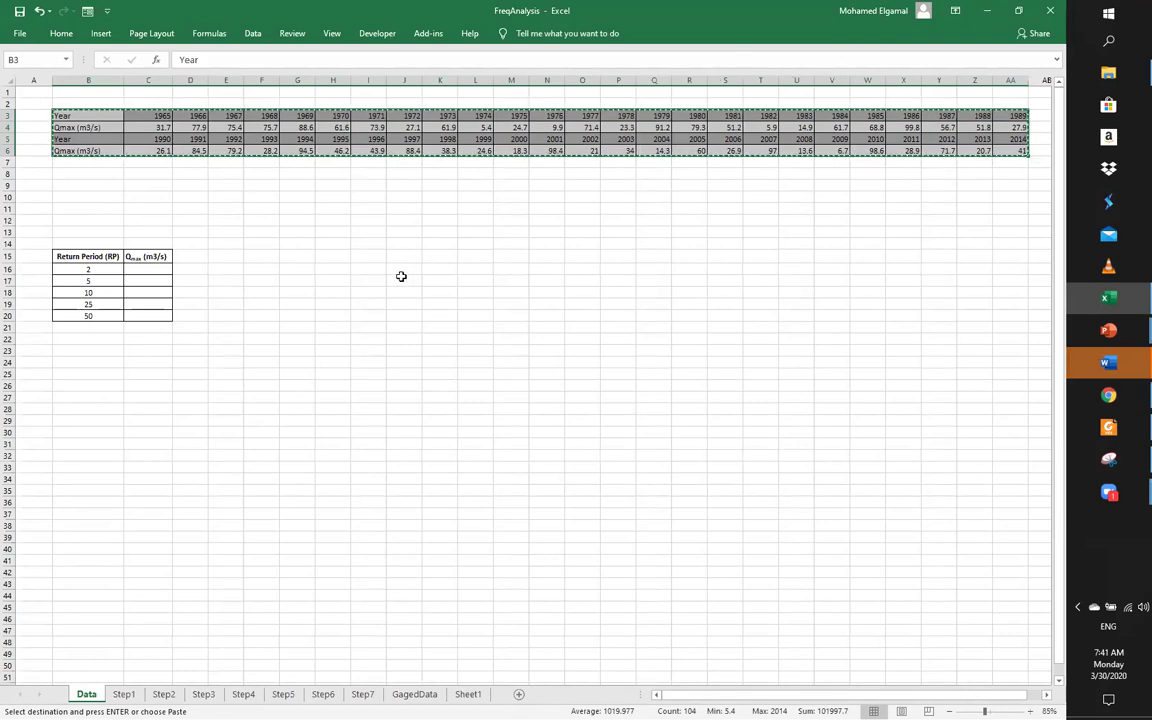
# Paste the copied table transposed at cell G13 using Paste Special
pyautogui.click(301, 231)
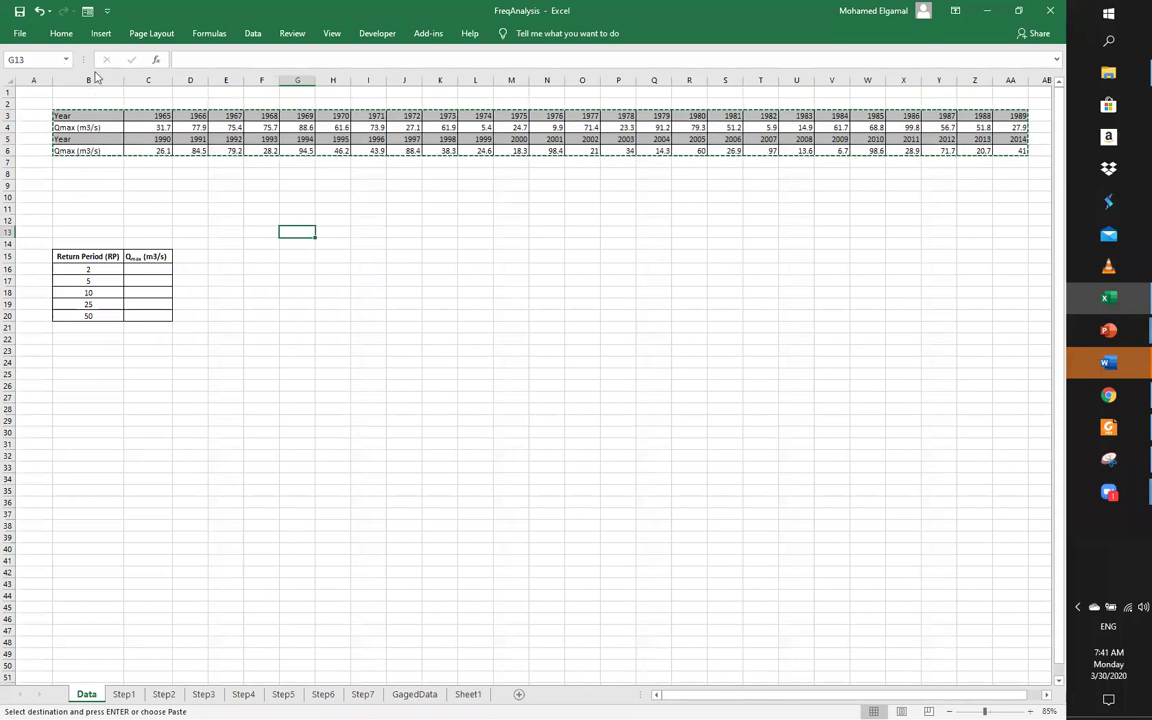
pyautogui.click(61, 33)
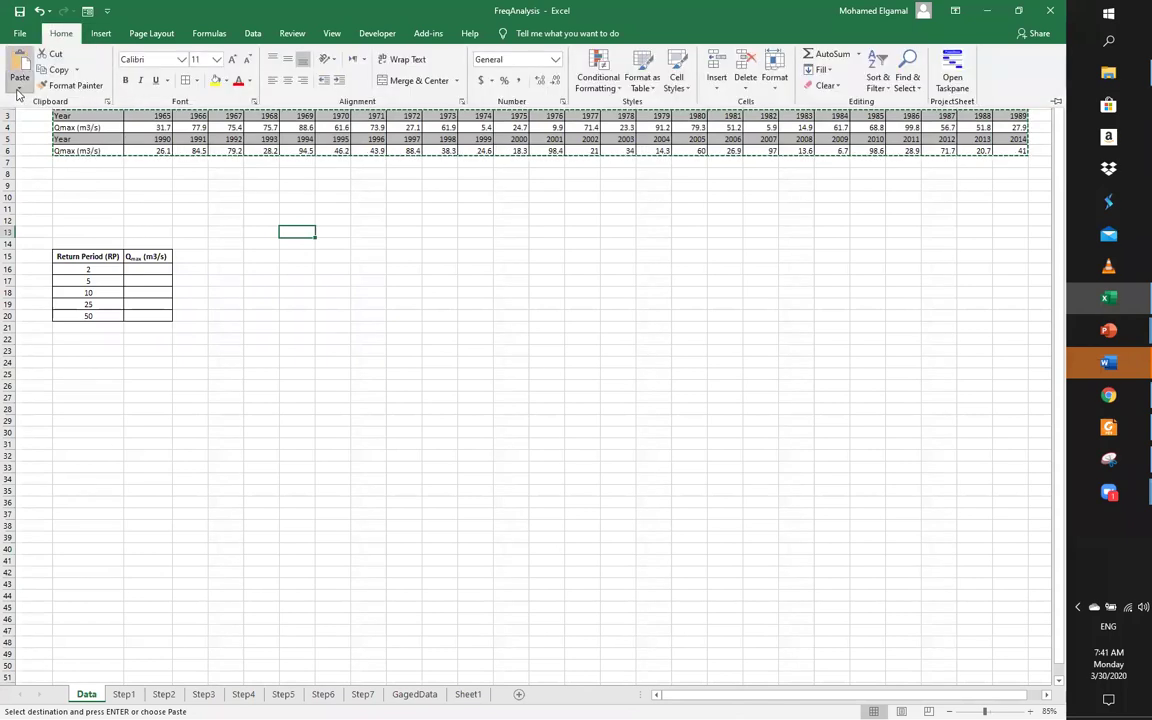
pyautogui.click(18, 90)
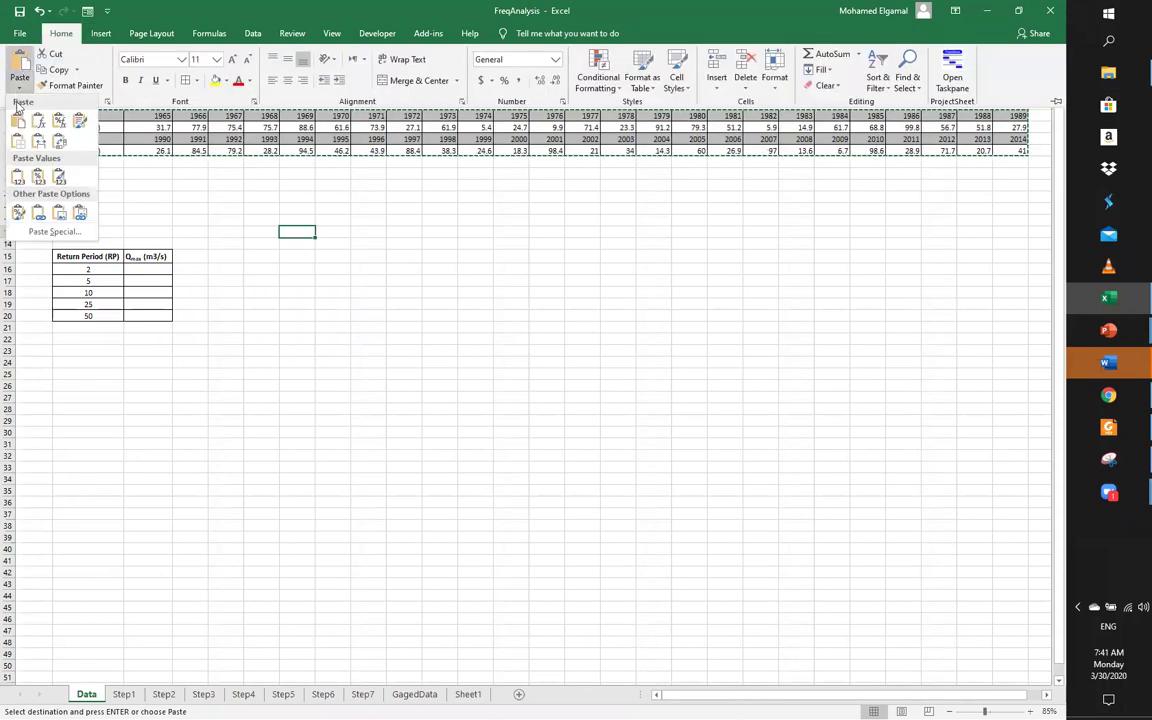
pyautogui.click(52, 232)
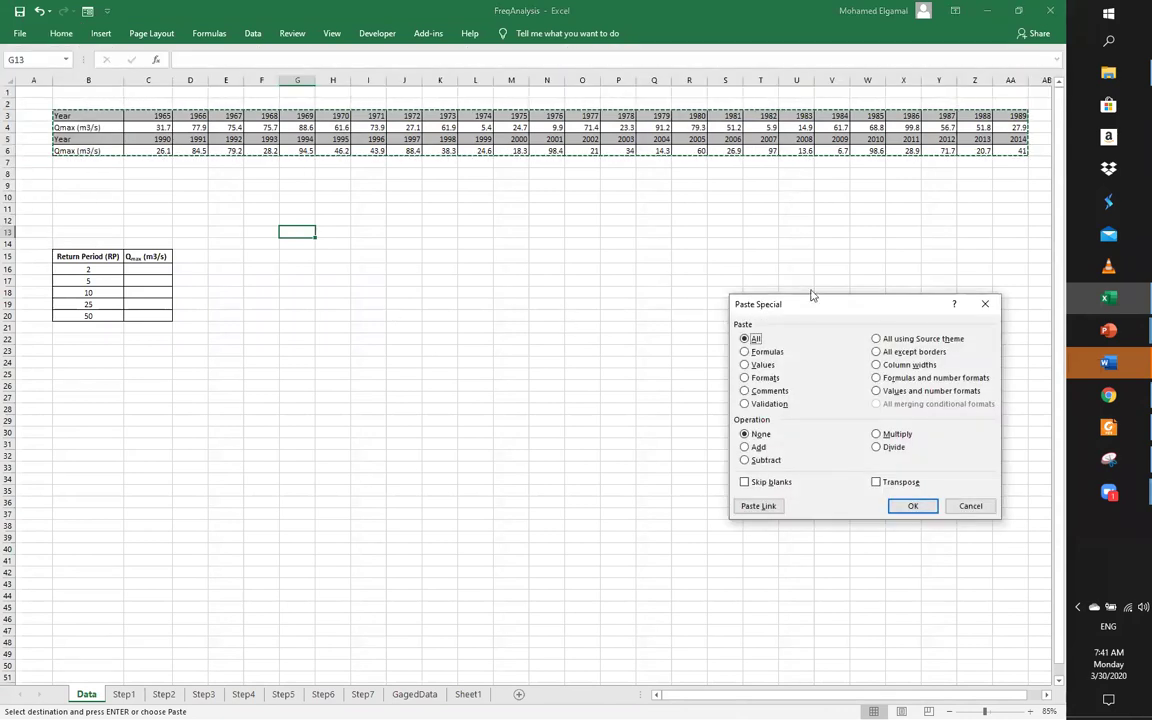
pyautogui.moveTo(801, 305); pyautogui.dragTo(590, 221)
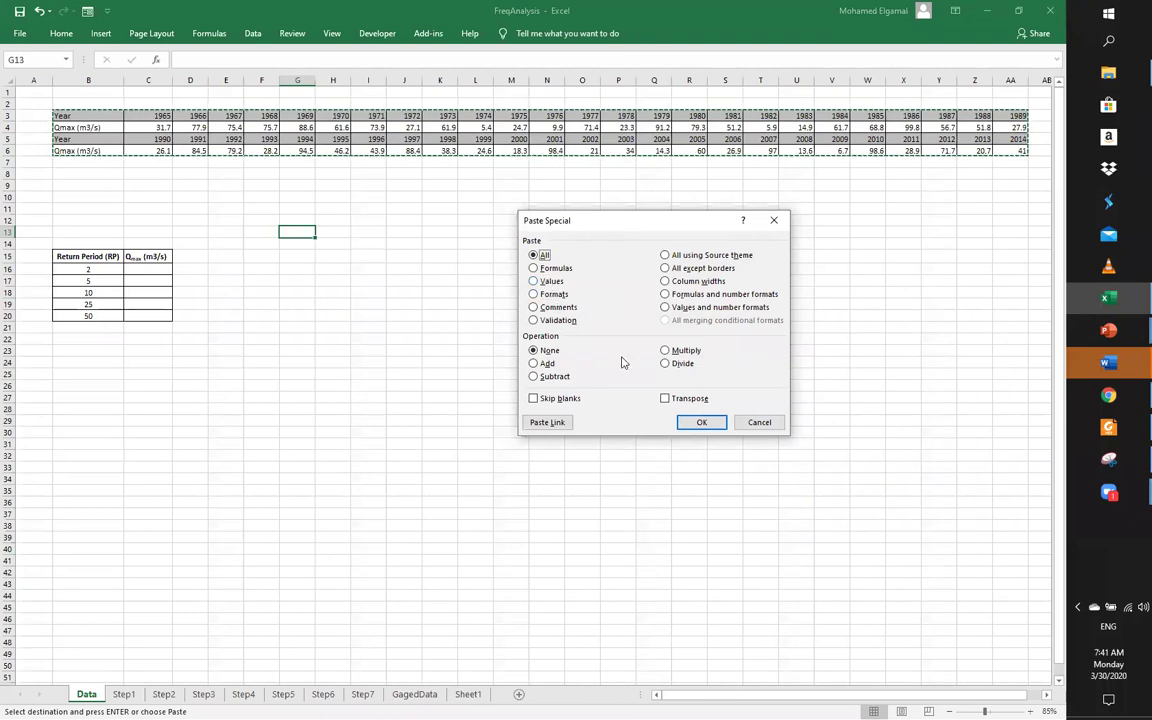
pyautogui.click(665, 398)
pyautogui.press('Return')
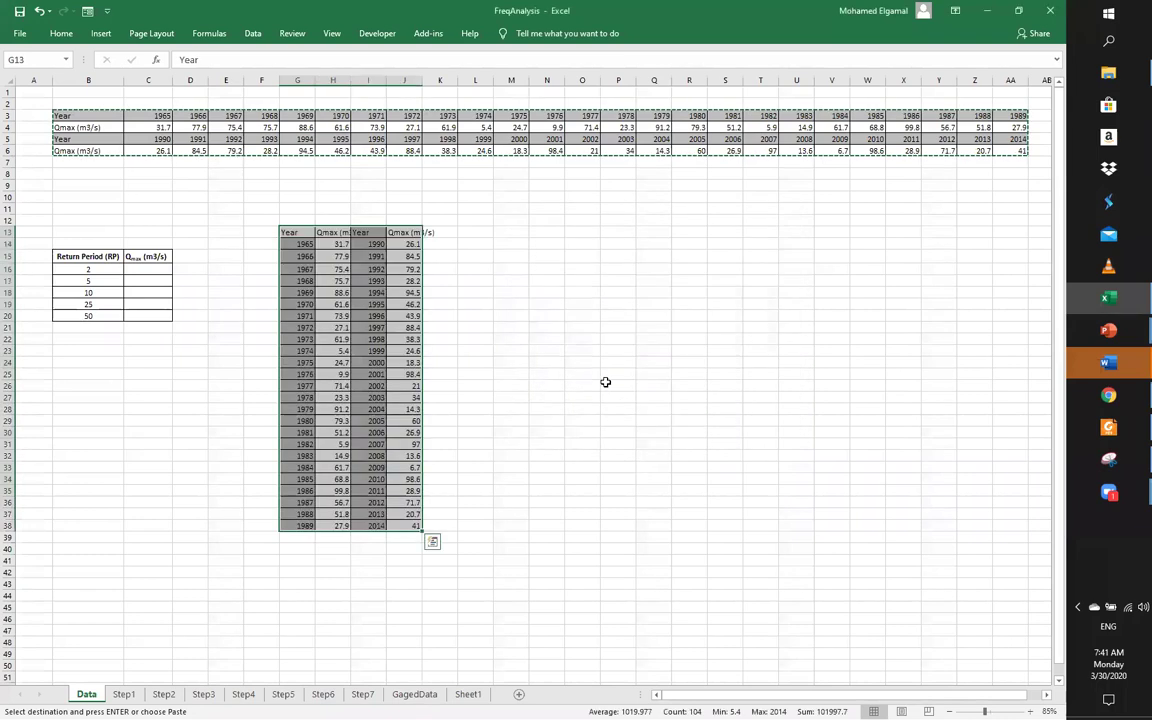
pyautogui.click(495, 342)
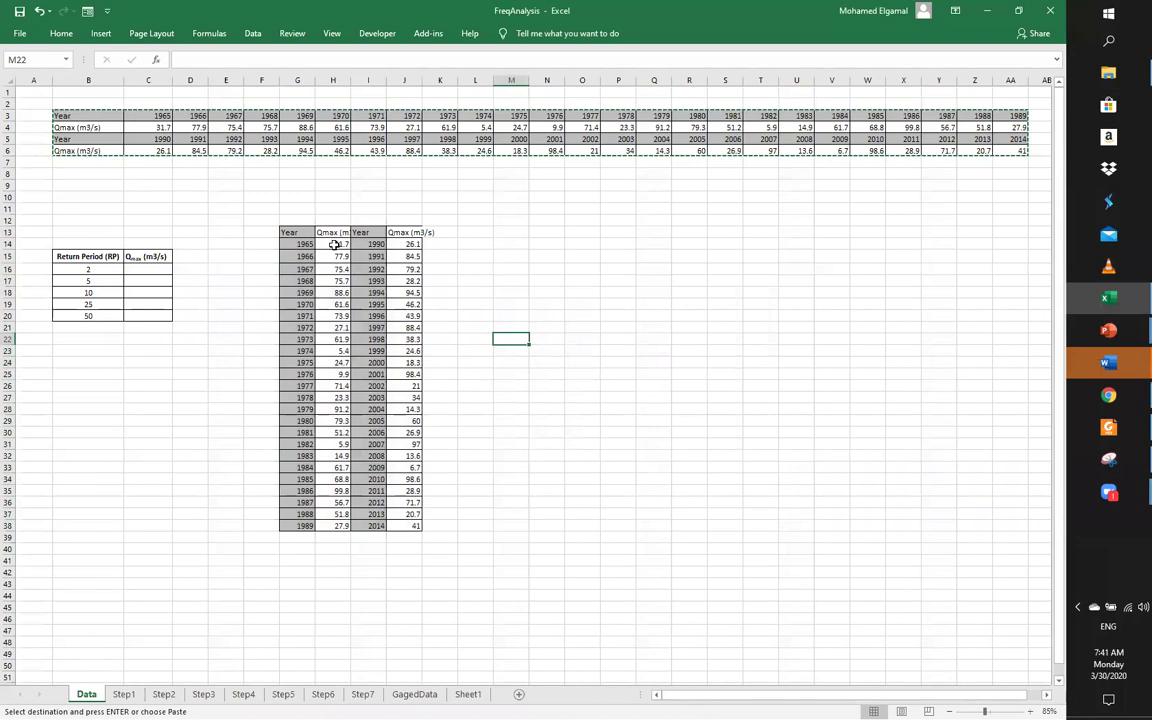
# Undo the transposed paste at G13 and reselect the source table B3:AA6
pyautogui.click(38, 13)
pyautogui.click(297, 254)
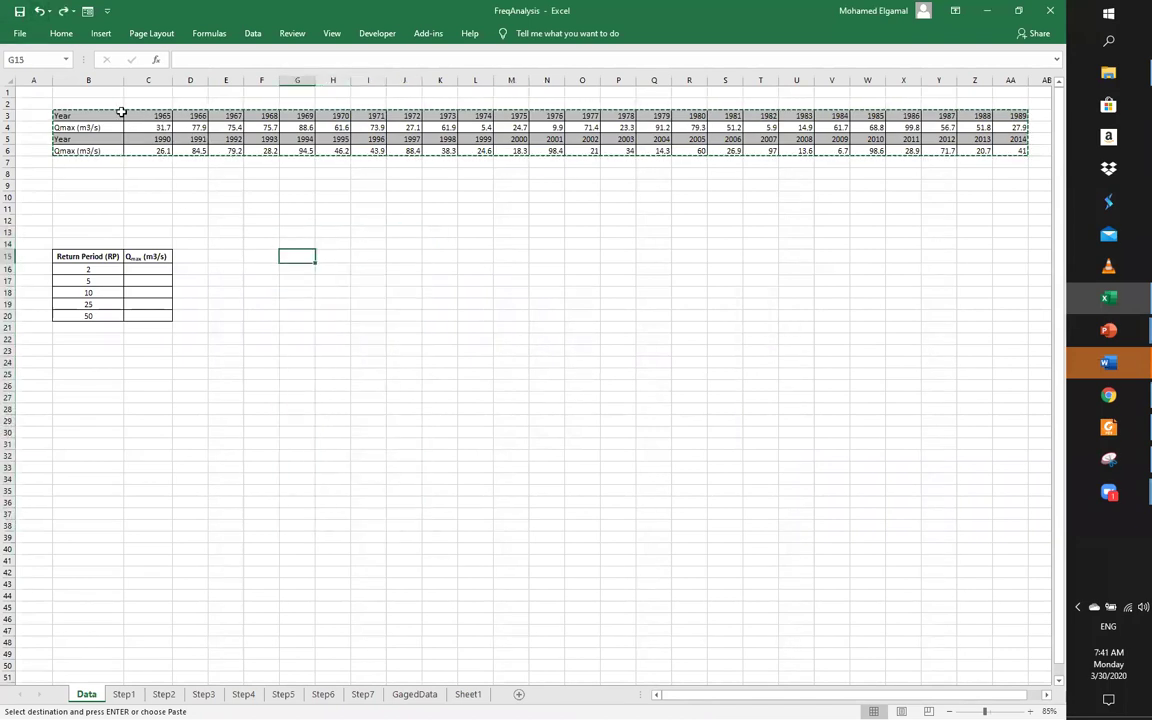
pyautogui.moveTo(306, 254); pyautogui.dragTo(301, 530)
pyautogui.click(376, 337)
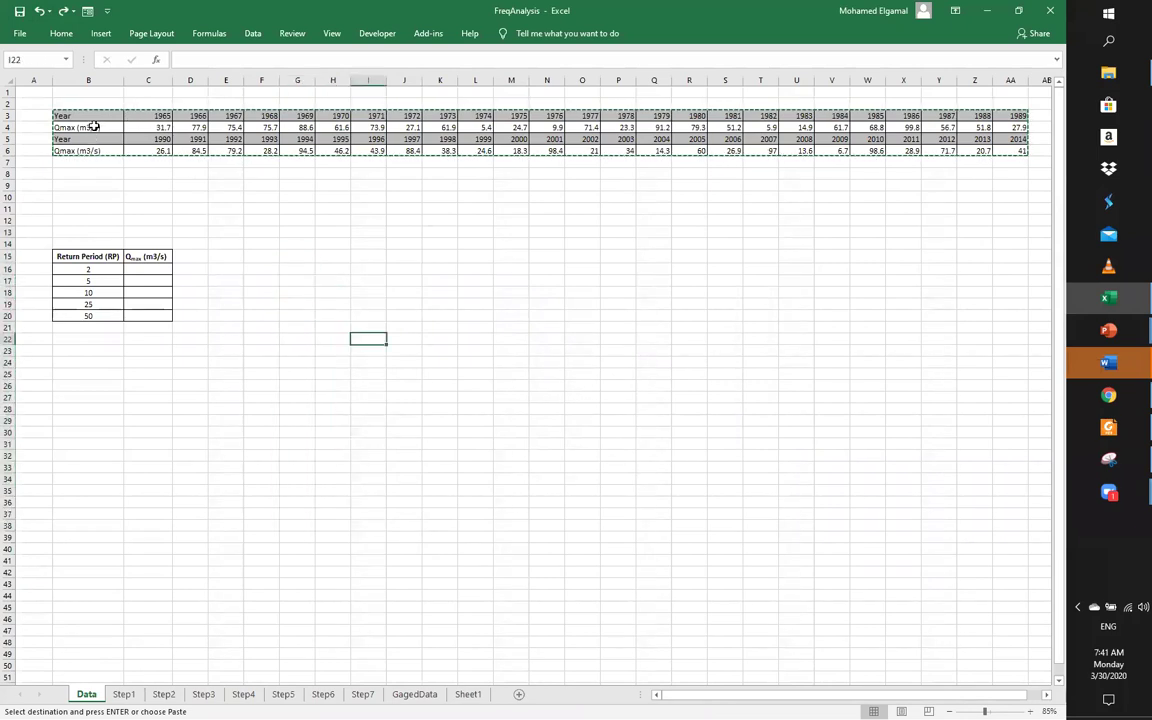
pyautogui.moveTo(101, 115); pyautogui.dragTo(998, 148)
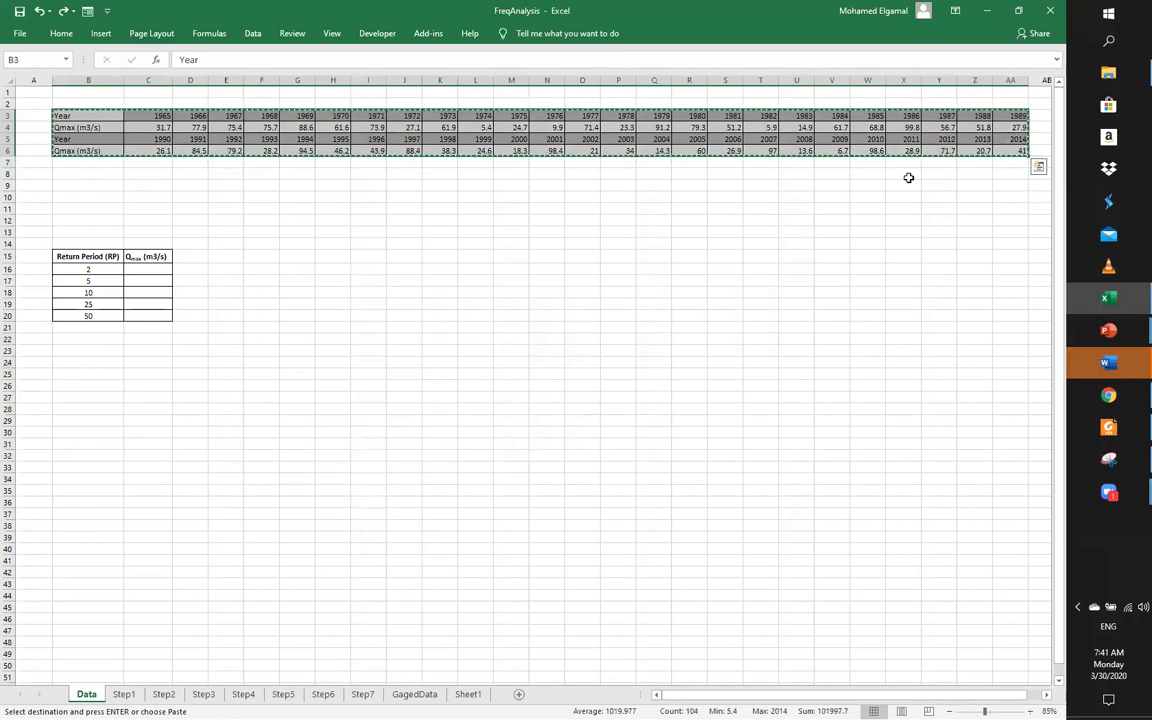
# Paste the copied Year and Qmax table at cell F14 using Paste Special with Transpose
pyautogui.click(270, 246)
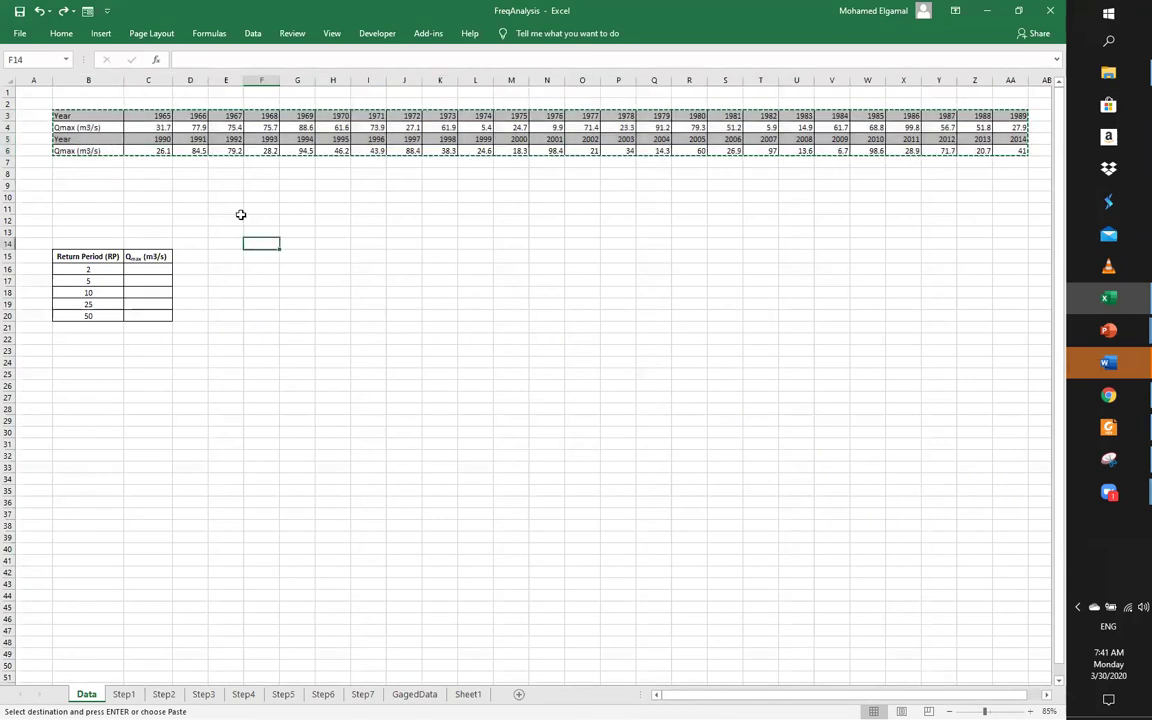
pyautogui.click(61, 35)
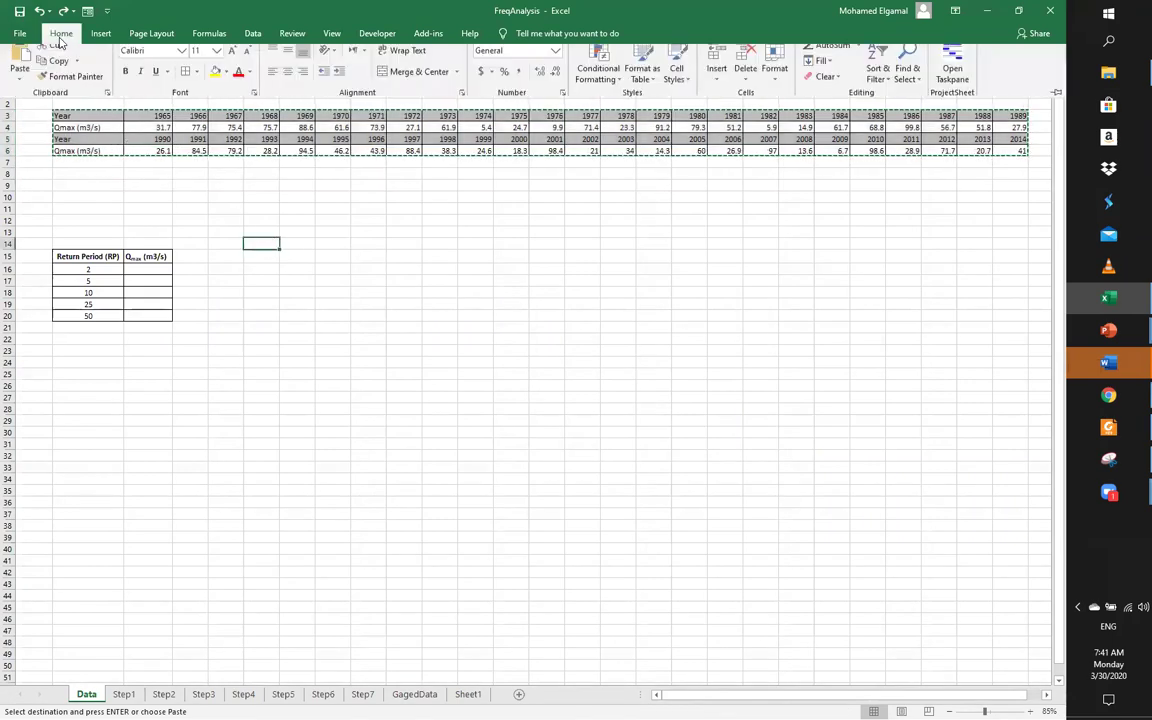
pyautogui.click(19, 92)
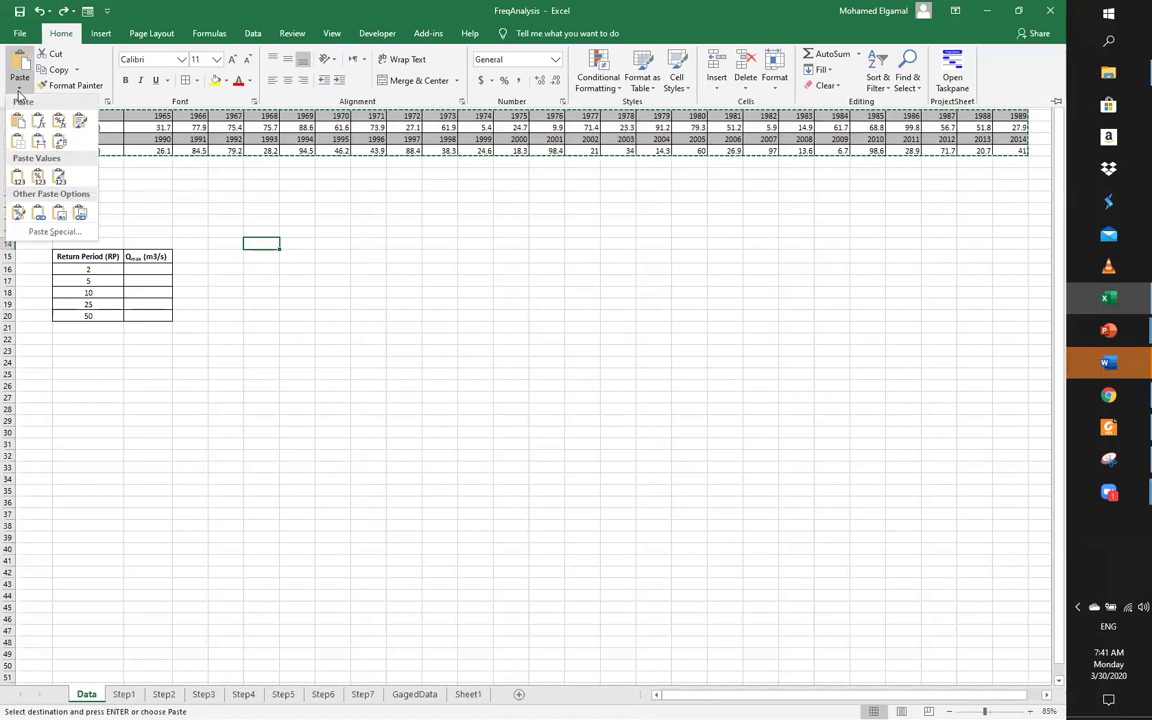
pyautogui.click(52, 236)
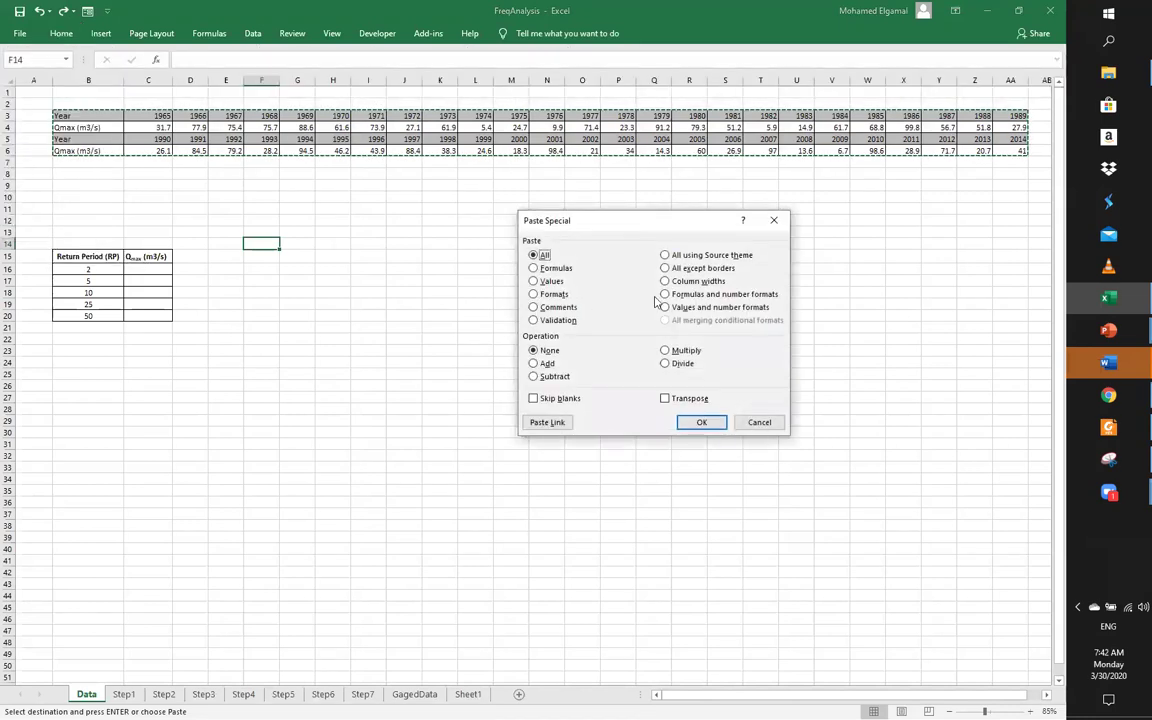
pyautogui.click(665, 399)
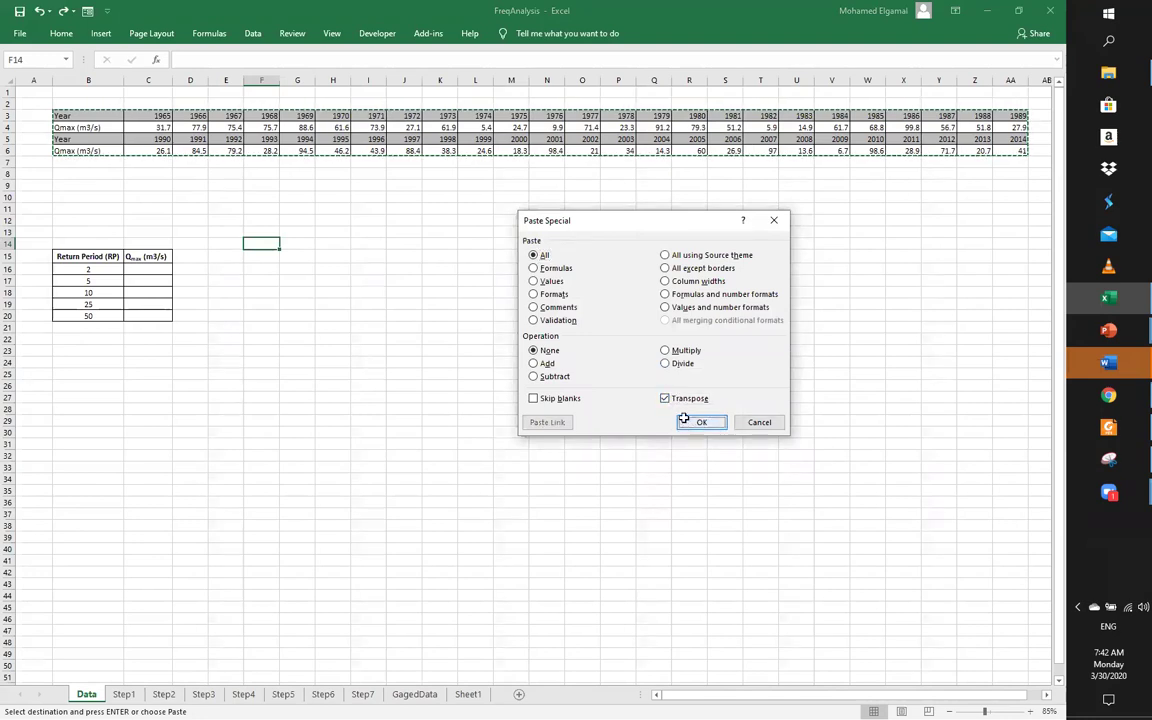
pyautogui.click(688, 423)
pyautogui.click(519, 362)
pyautogui.click(484, 256)
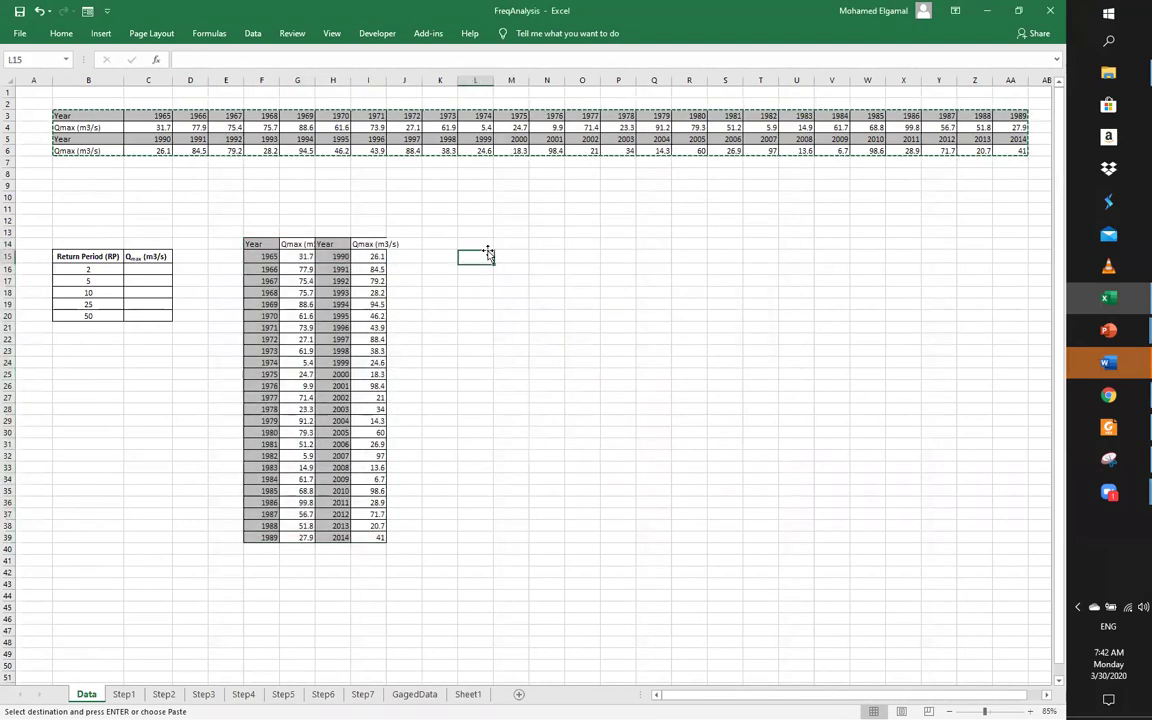
# Move the second Year and Qmax column pair, headers included (H14:I39), below the first pair starting at F40
pyautogui.click(261, 244)
pyautogui.click(298, 244)
pyautogui.click(333, 244)
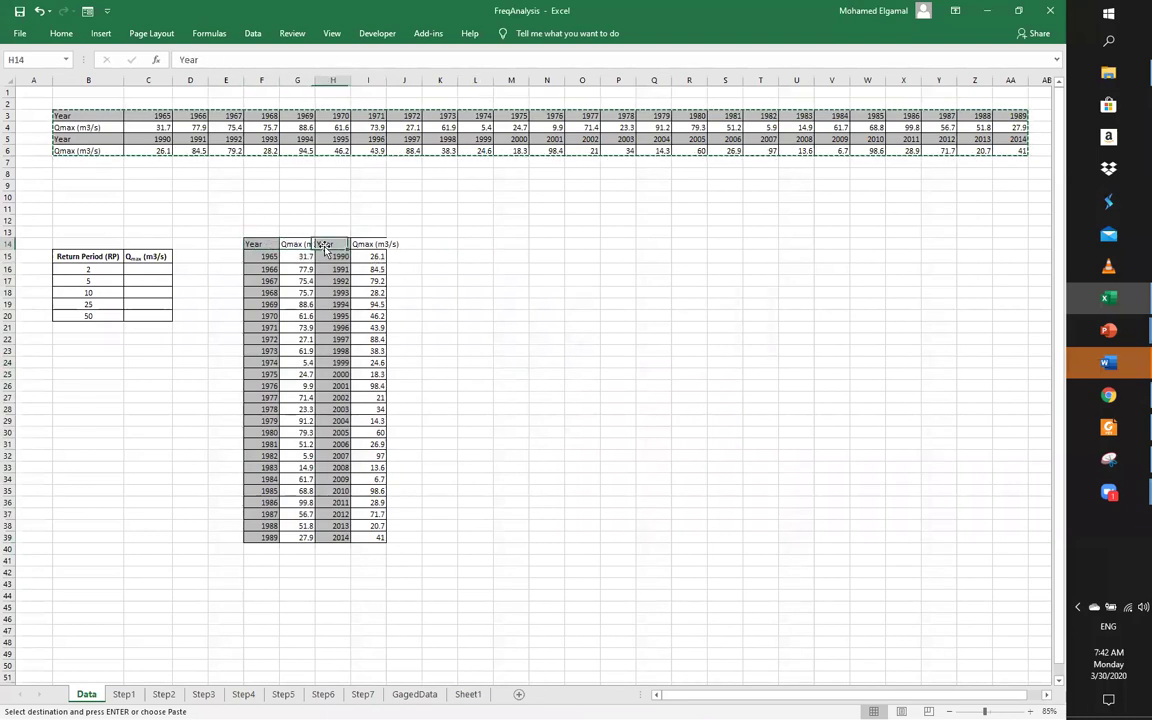
pyautogui.click(368, 246)
pyautogui.moveTo(331, 244); pyautogui.dragTo(370, 537)
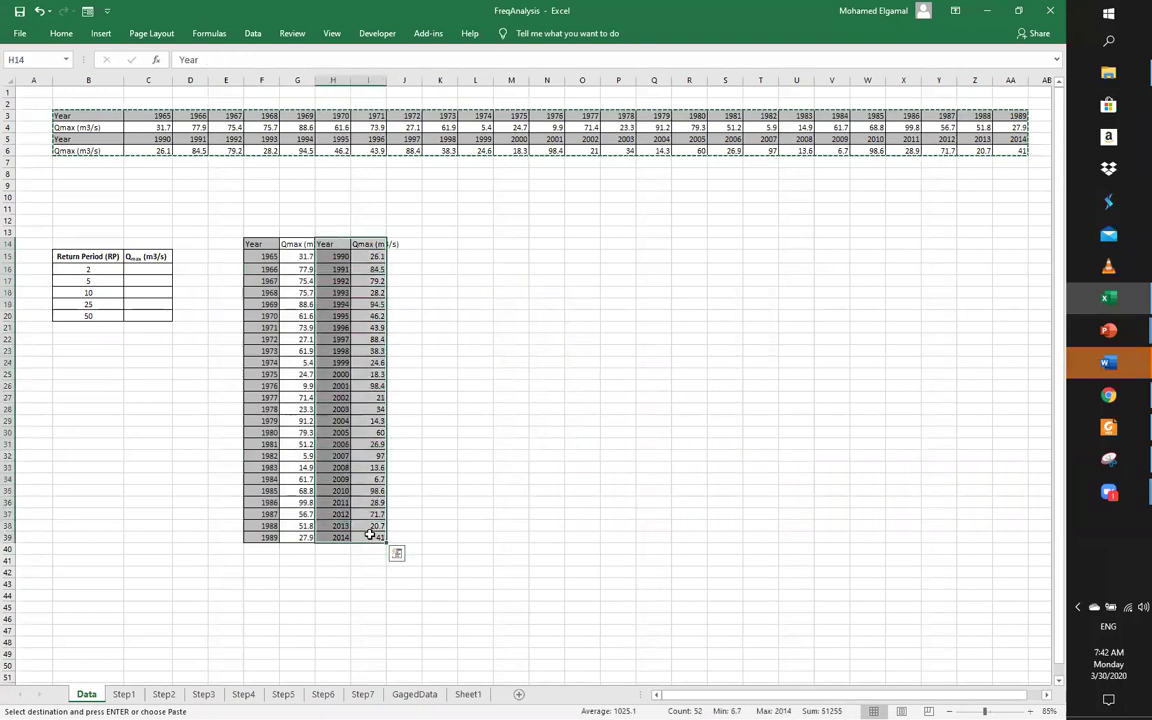
pyautogui.moveTo(350, 241); pyautogui.dragTo(258, 548)
pyautogui.click(405, 503)
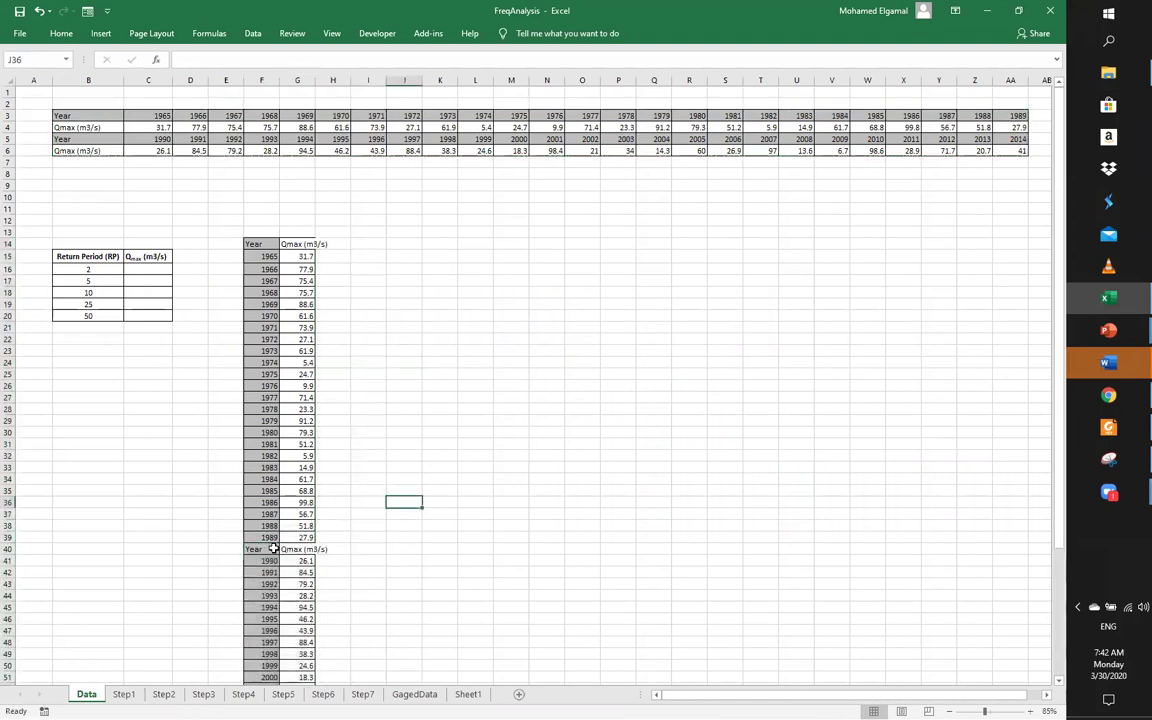
# Undo the move of the second Year and Qmax column pair
pyautogui.click(39, 11)
pyautogui.click(496, 280)
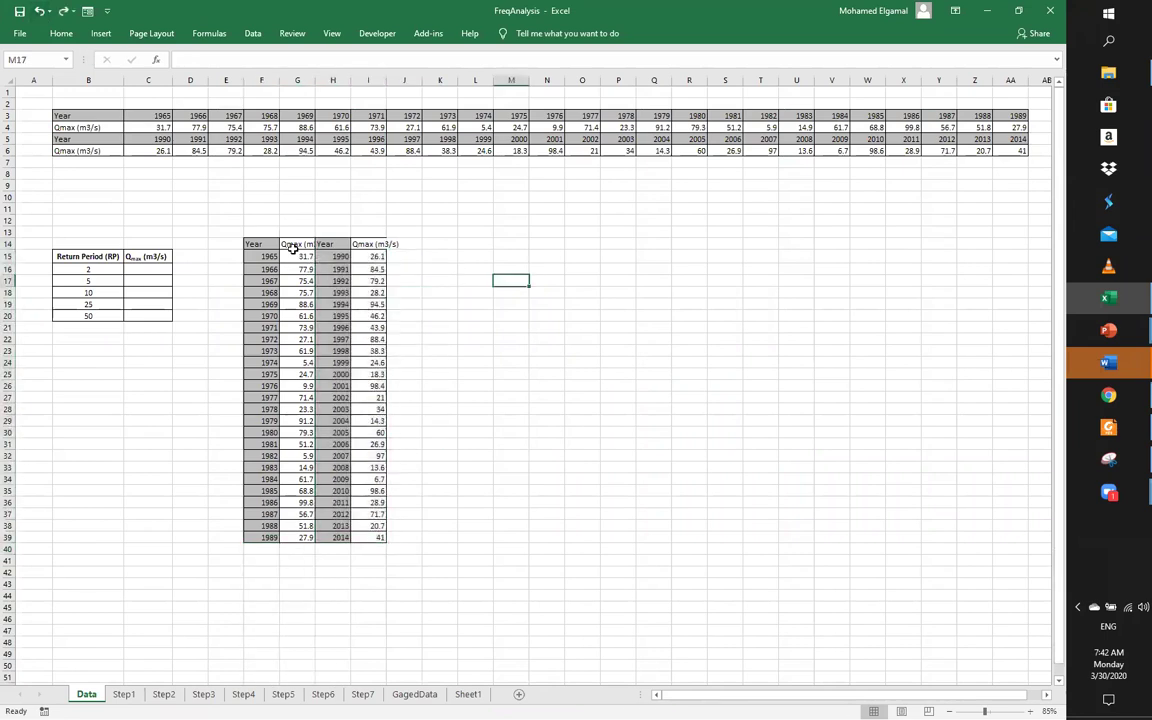
pyautogui.moveTo(346, 242)
pyautogui.mouseDown()
pyautogui.moveTo(368, 247)
pyautogui.moveTo(342, 254)
pyautogui.mouseUp()
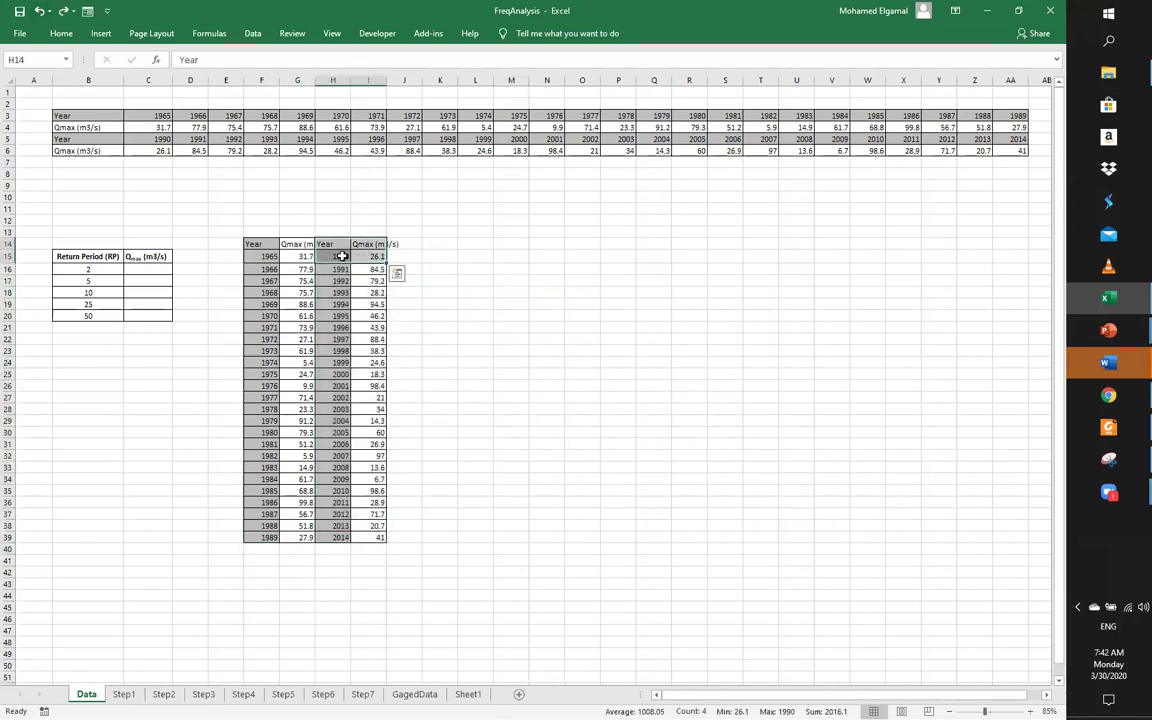
pyautogui.click(342, 257)
pyautogui.click(267, 256)
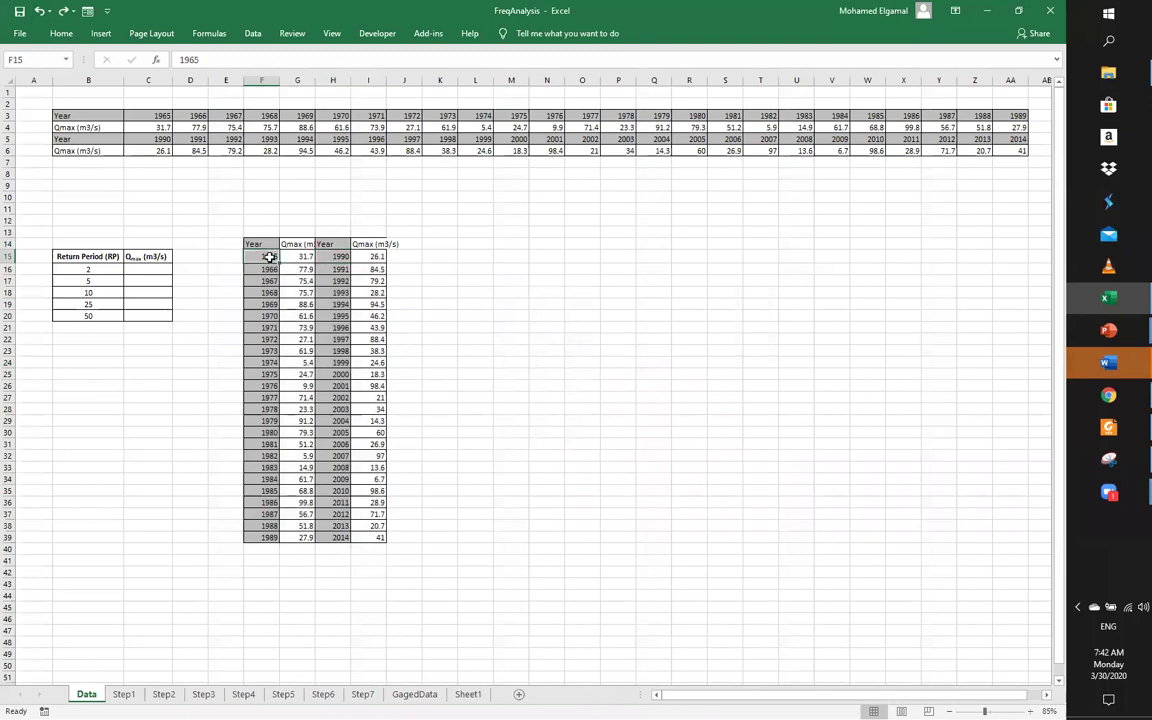
# Move the 1990–2014 year and Qmax values without their headers (H15:I39) directly below the 1989 row, starting at F40
pyautogui.keyDown('ctrl'); pyautogui.scroll(2, 233, 272); pyautogui.keyUp('ctrl')
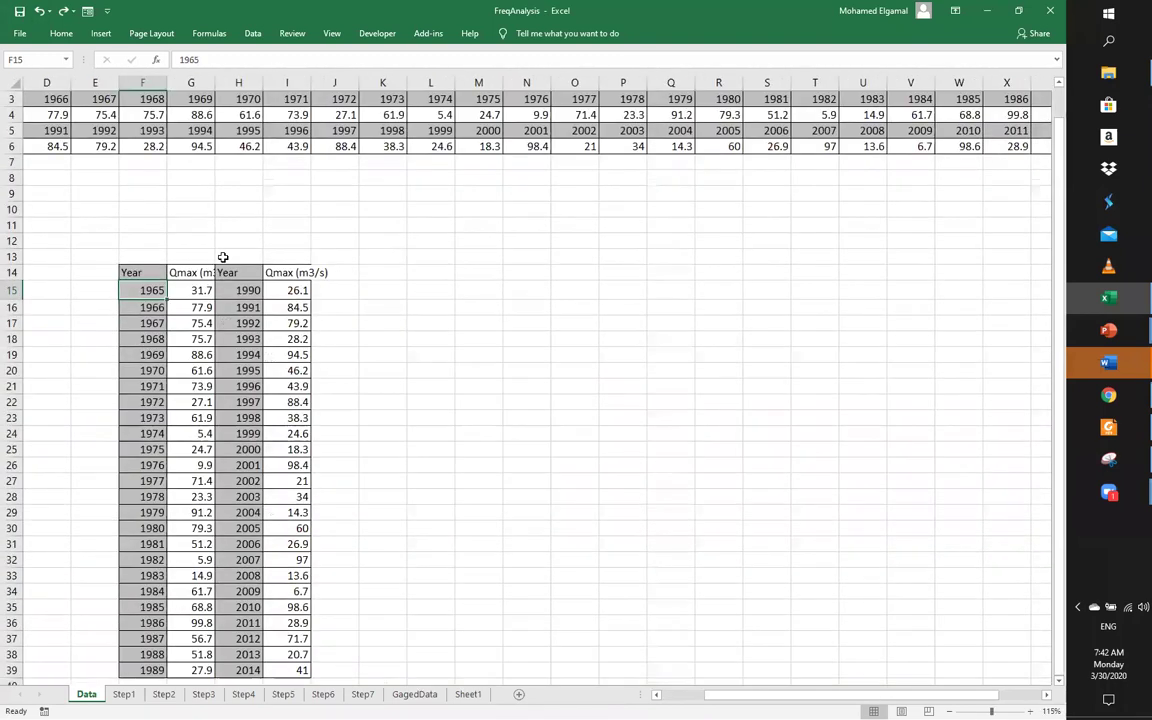
pyautogui.keyDown('ctrl'); pyautogui.scroll(1, 142, 229); pyautogui.keyUp('ctrl')
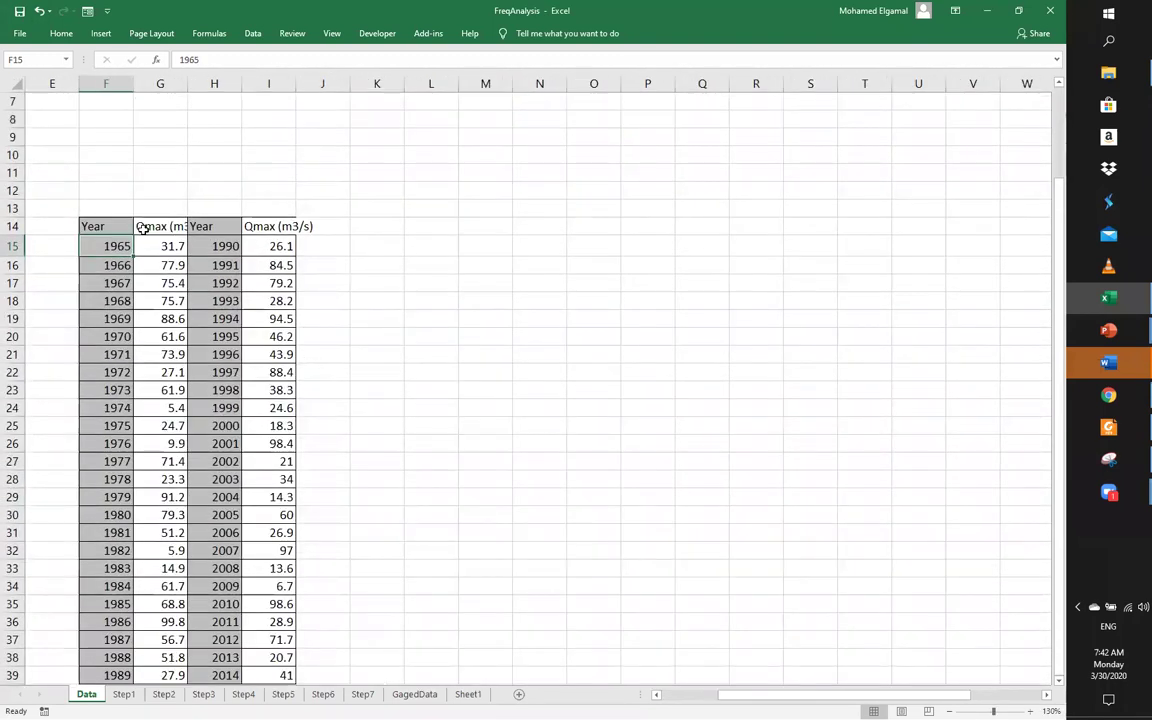
pyautogui.scroll(-2, 142, 229)
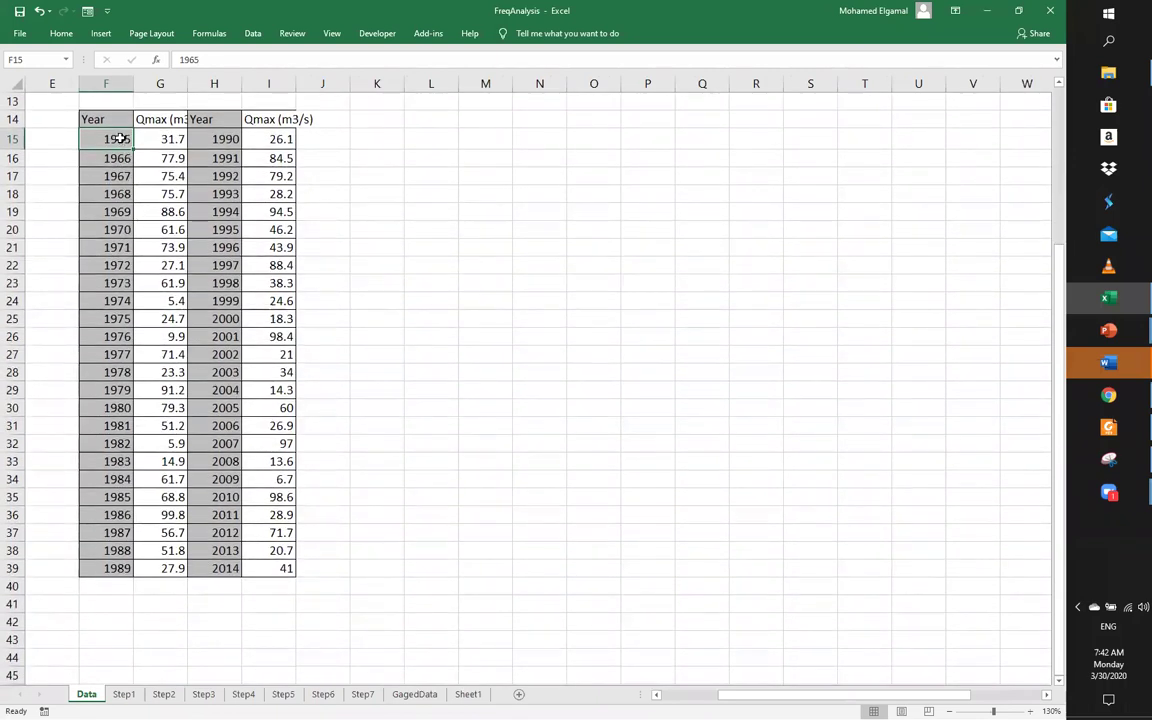
pyautogui.click(114, 568)
pyautogui.click(222, 140)
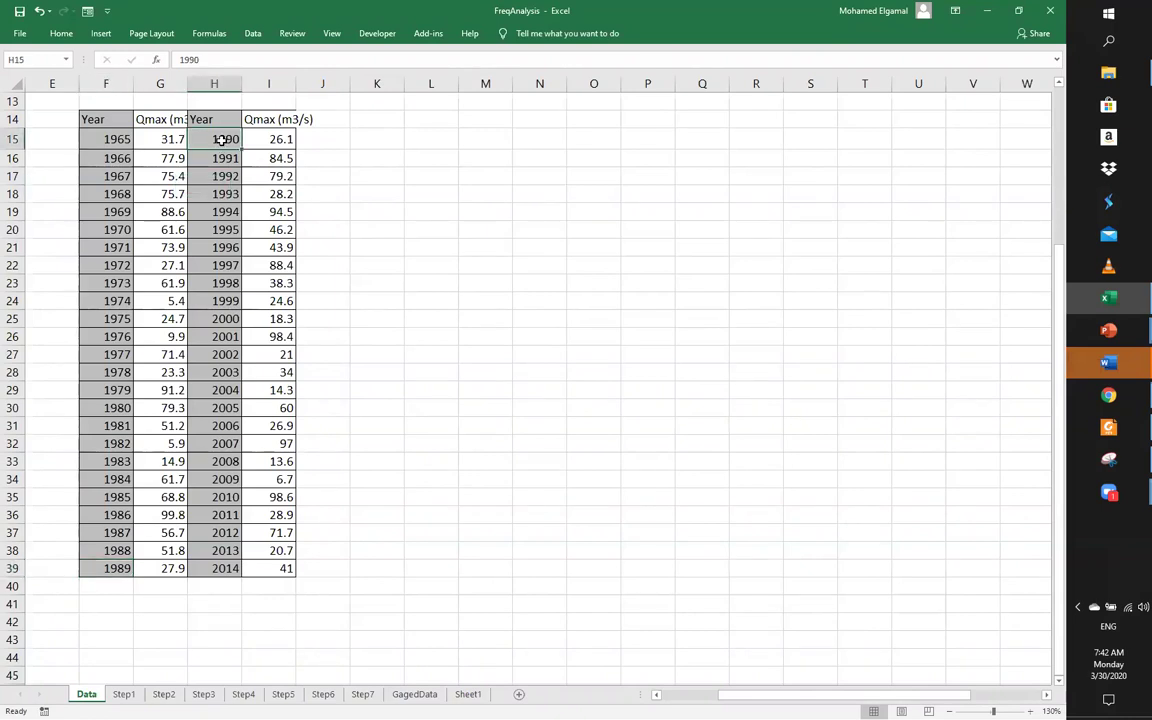
pyautogui.moveTo(219, 141); pyautogui.dragTo(195, 300)
pyautogui.moveTo(113, 590); pyautogui.dragTo(113, 636)
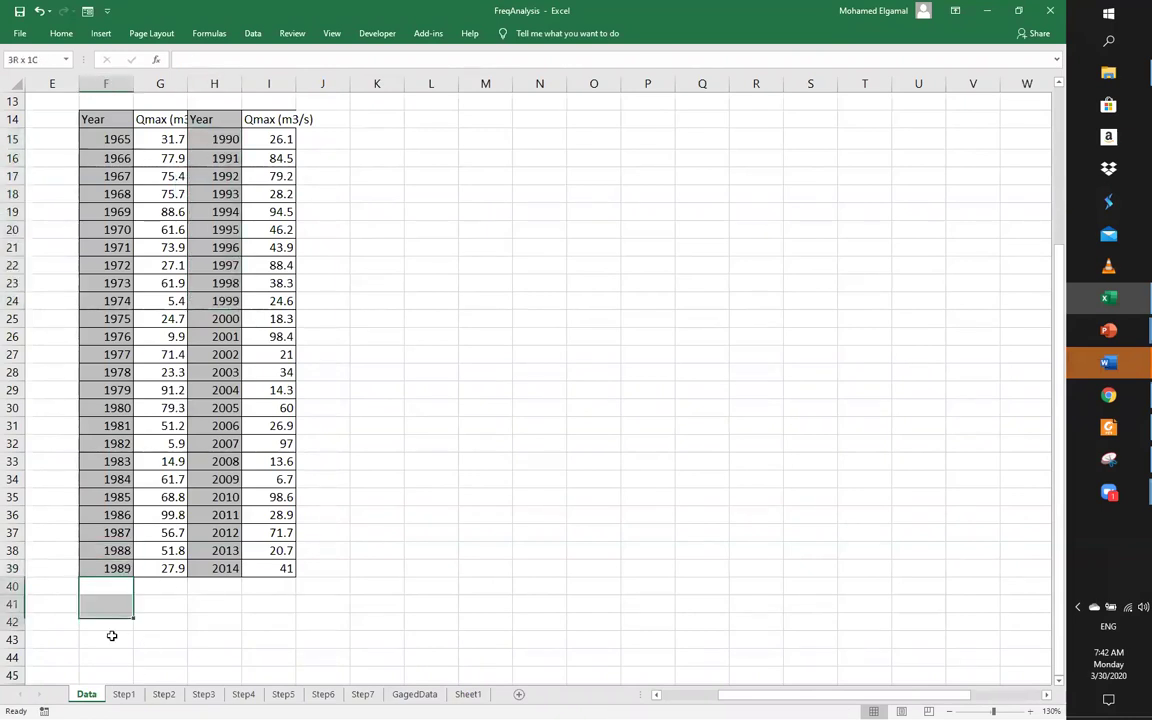
pyautogui.click(375, 335)
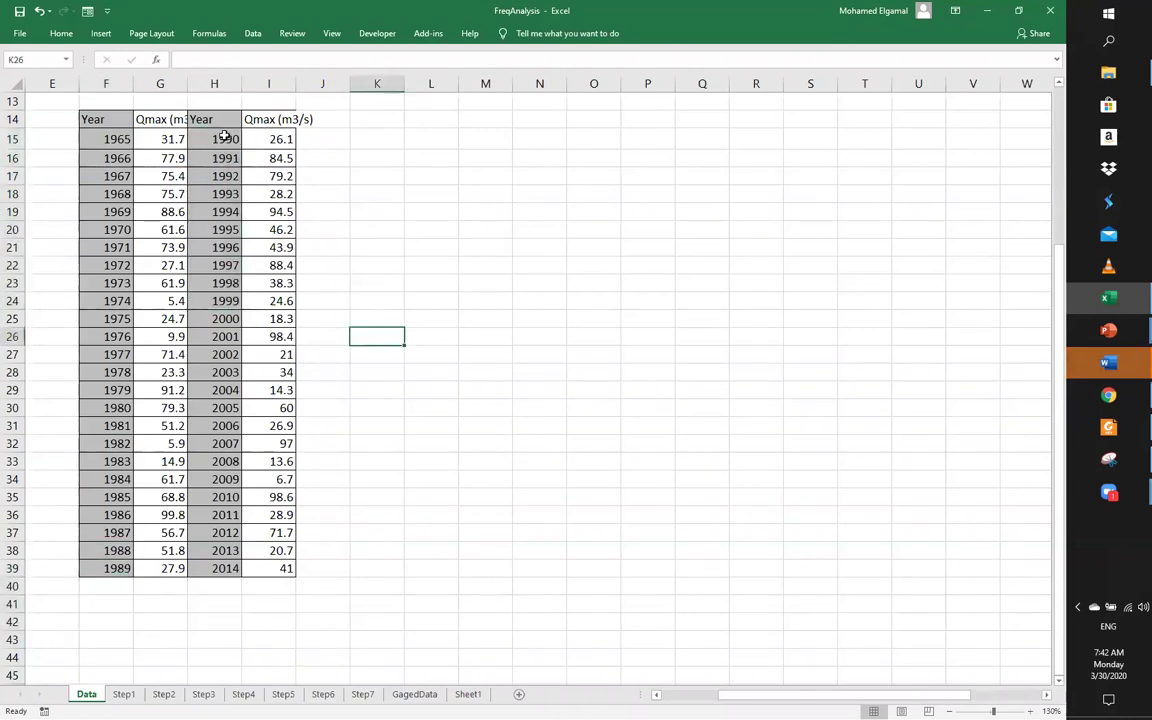
pyautogui.moveTo(220, 121); pyautogui.dragTo(255, 563)
pyautogui.click(220, 141)
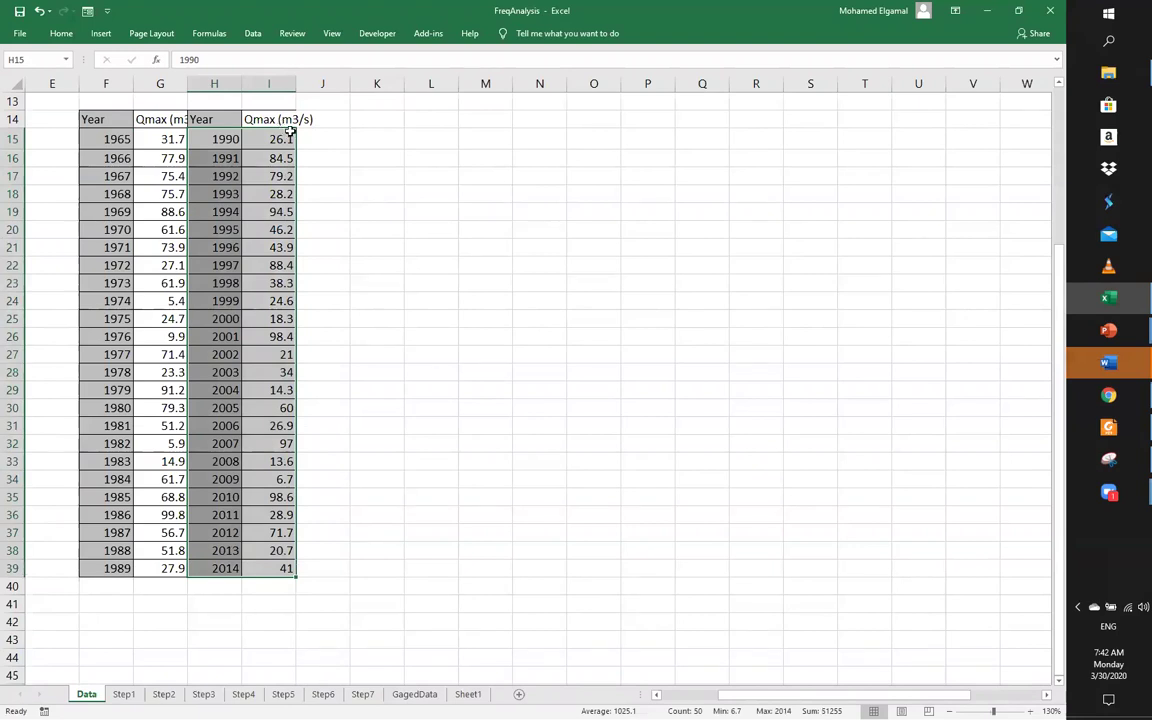
pyautogui.moveTo(283, 128); pyautogui.dragTo(130, 592)
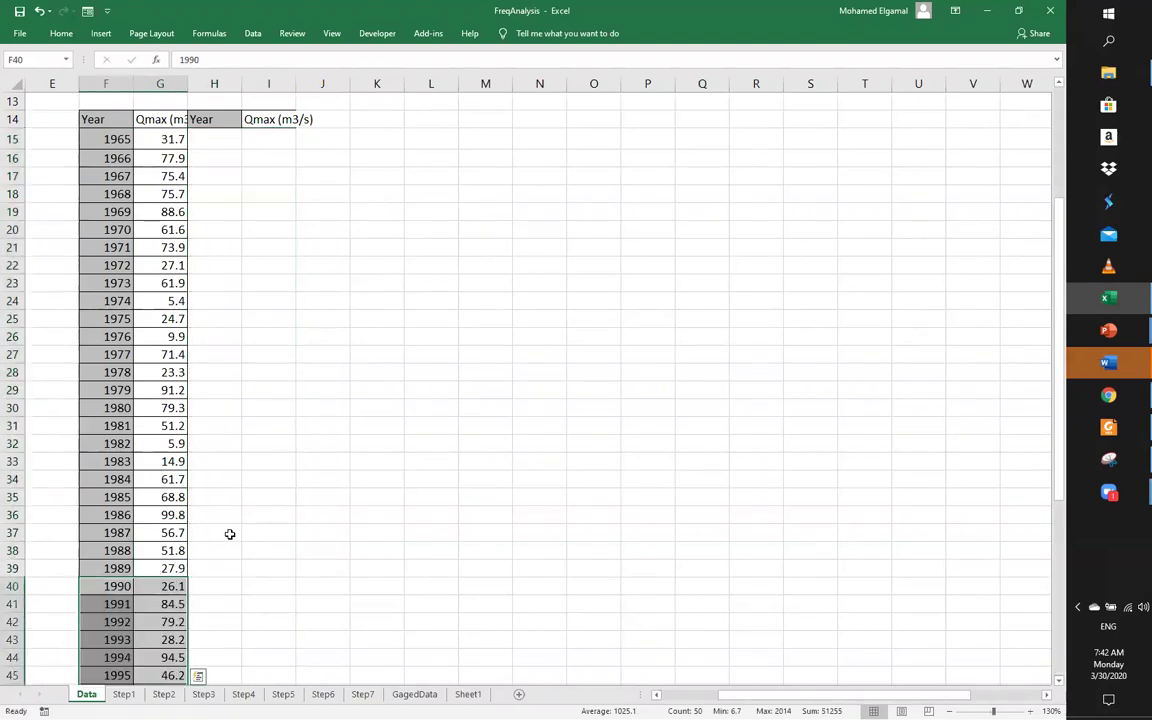
# Examine the continuous vertical Year and Qmax table from 1965 to 2014 against the original horizontal table
pyautogui.click(262, 515)
pyautogui.scroll(-2, 226, 195)
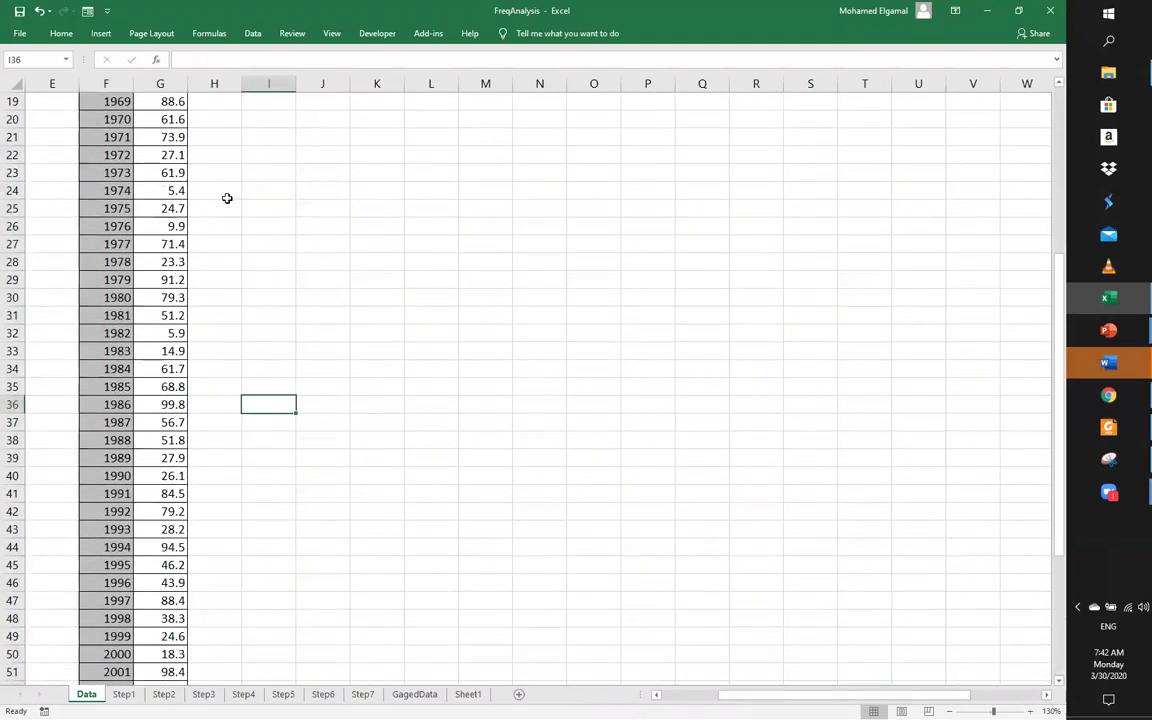
pyautogui.scroll(-2, 226, 195)
pyautogui.scroll(-1, 226, 196)
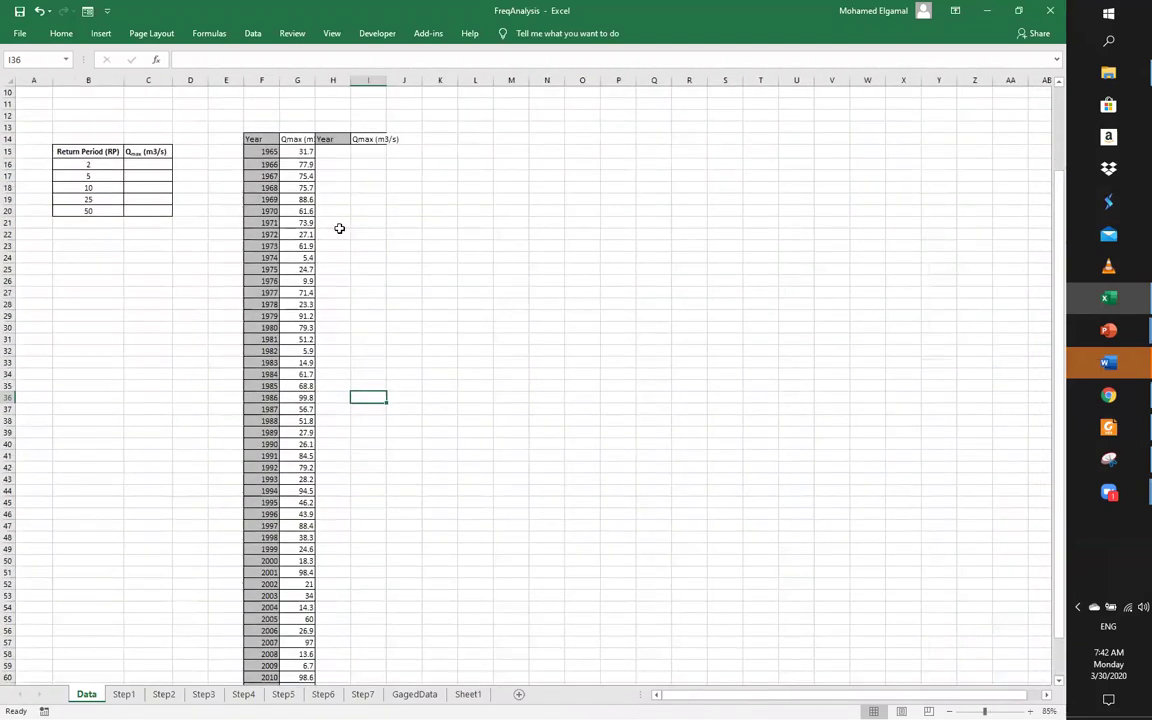
pyautogui.scroll(-3, 339, 228)
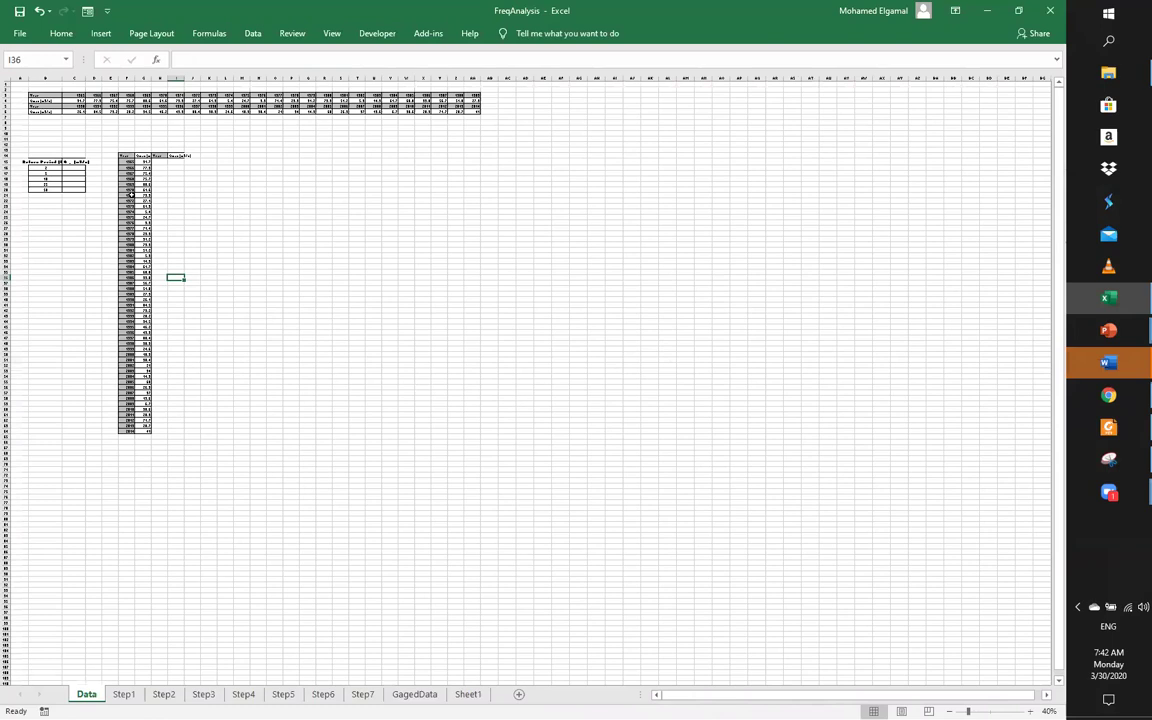
pyautogui.scroll(1, 131, 193)
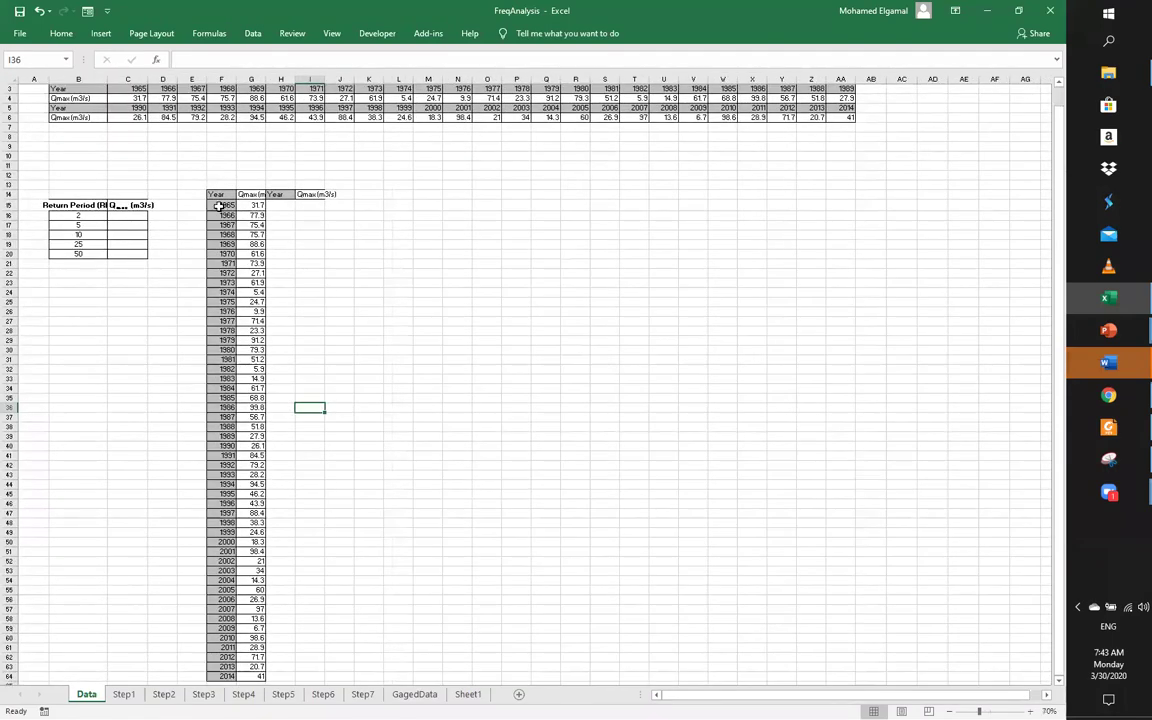
pyautogui.scroll(1, 216, 204)
pyautogui.scroll(-2, 250, 400)
pyautogui.scroll(5, 273, 383)
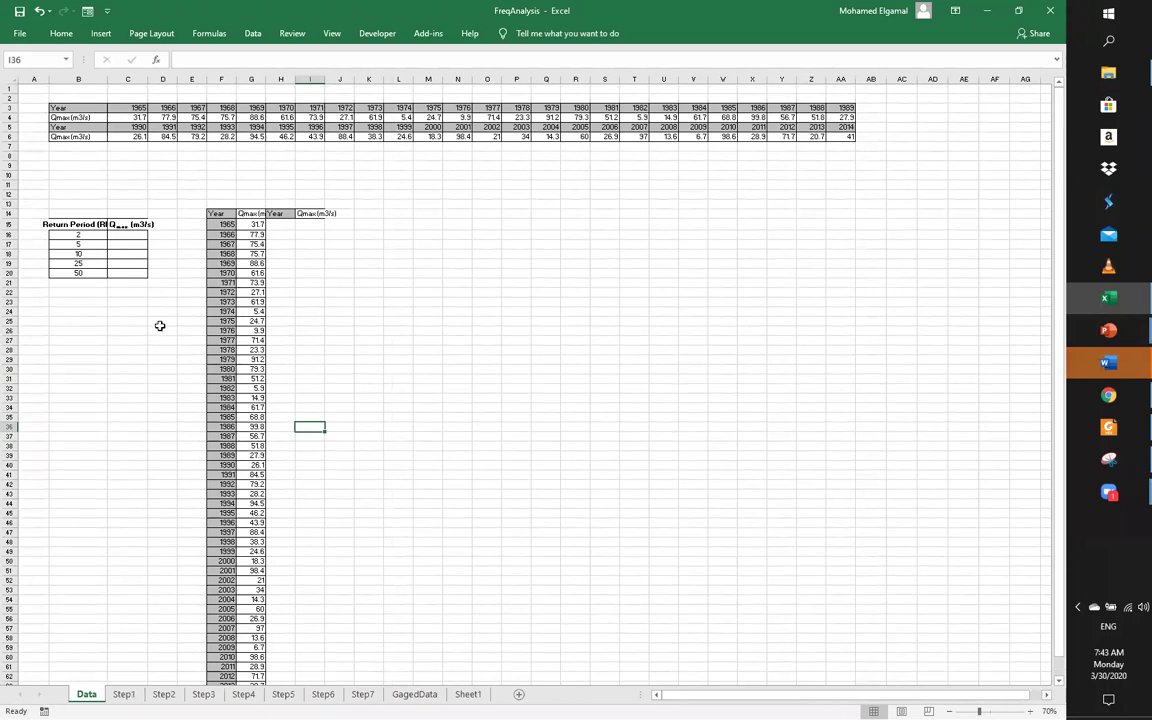
pyautogui.moveTo(98, 112); pyautogui.dragTo(800, 162)
pyautogui.click(781, 213)
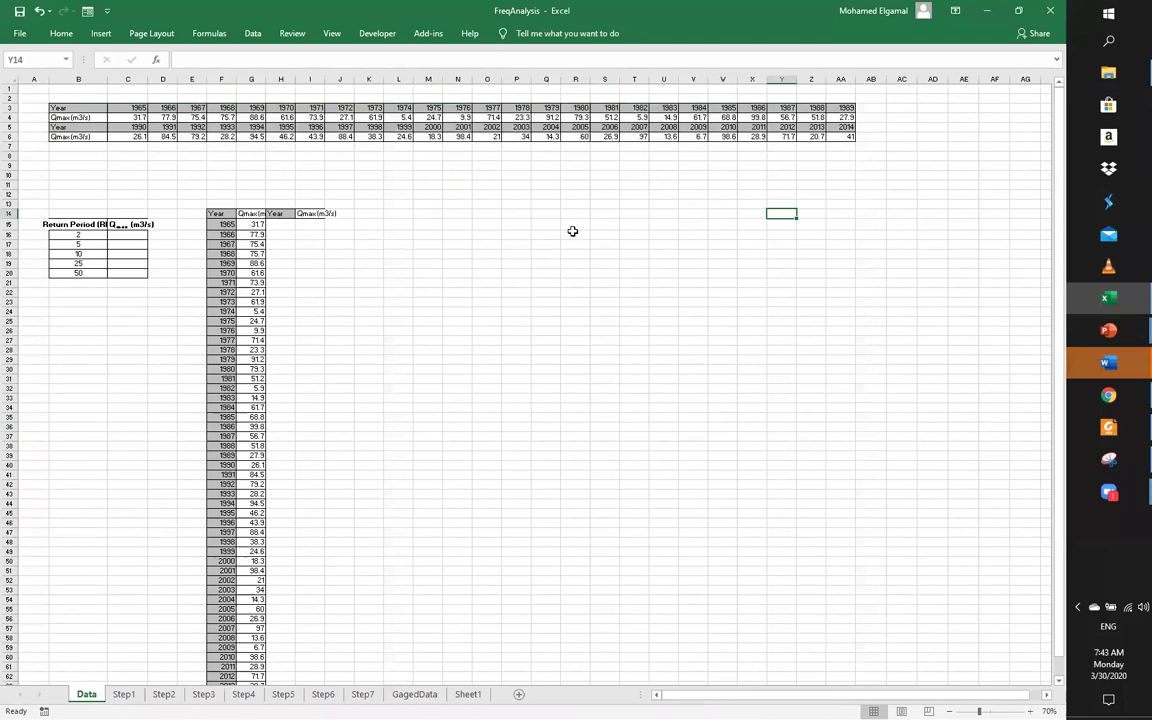
pyautogui.click(298, 332)
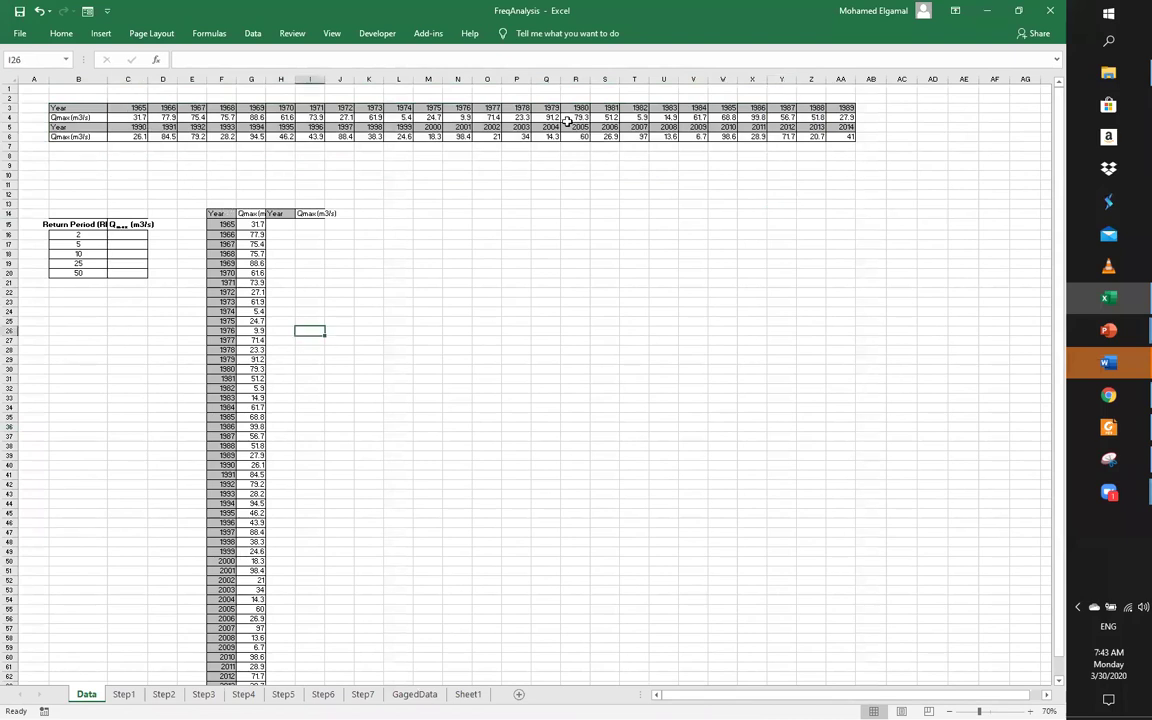
# Read the instructions on the Step1 and Step2 sheets, finishing on the Step1 sheet
pyautogui.click(123, 694)
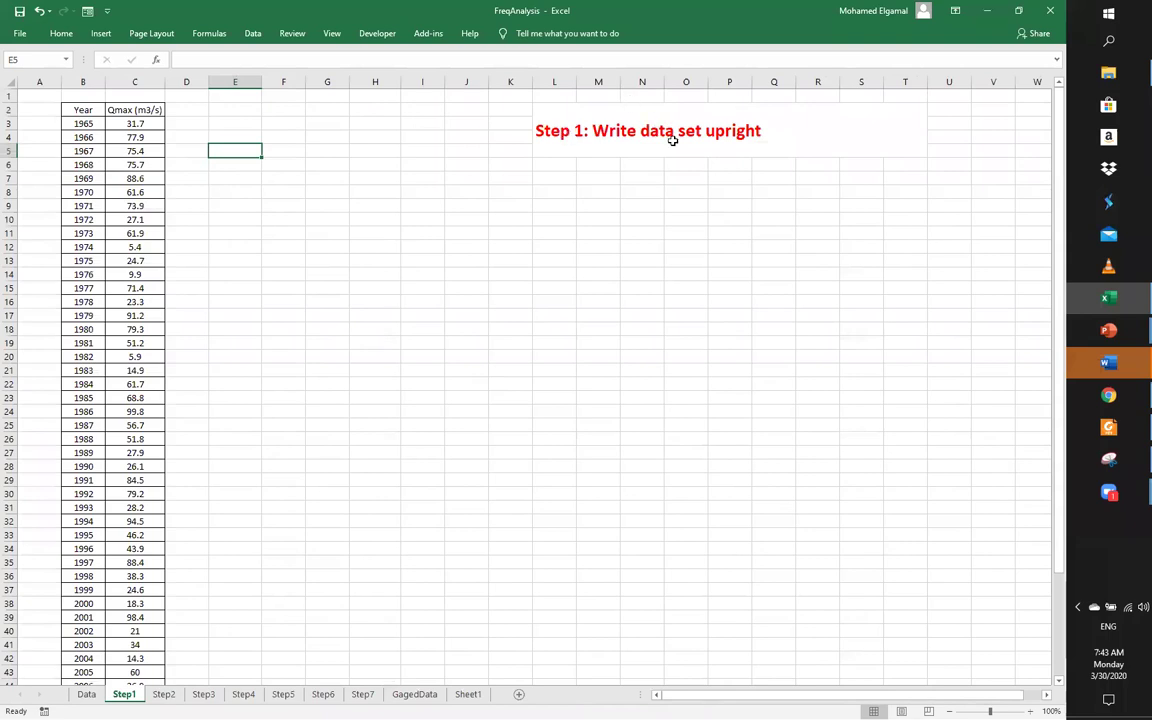
pyautogui.click(714, 130)
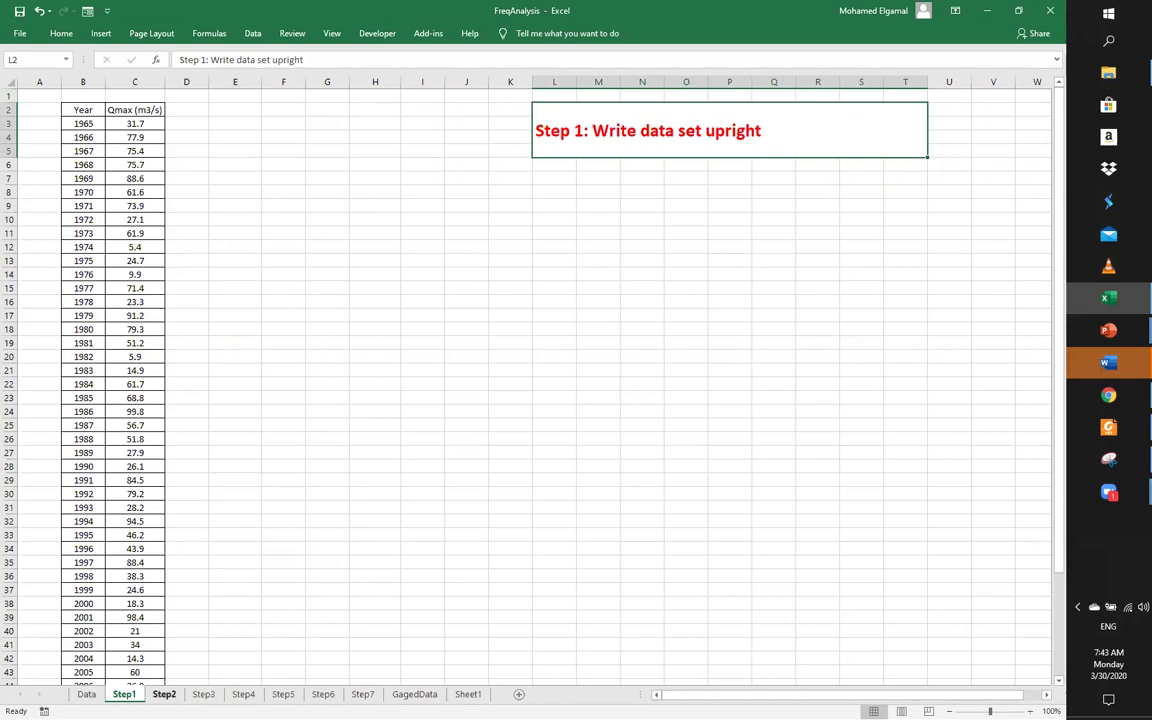
pyautogui.click(164, 694)
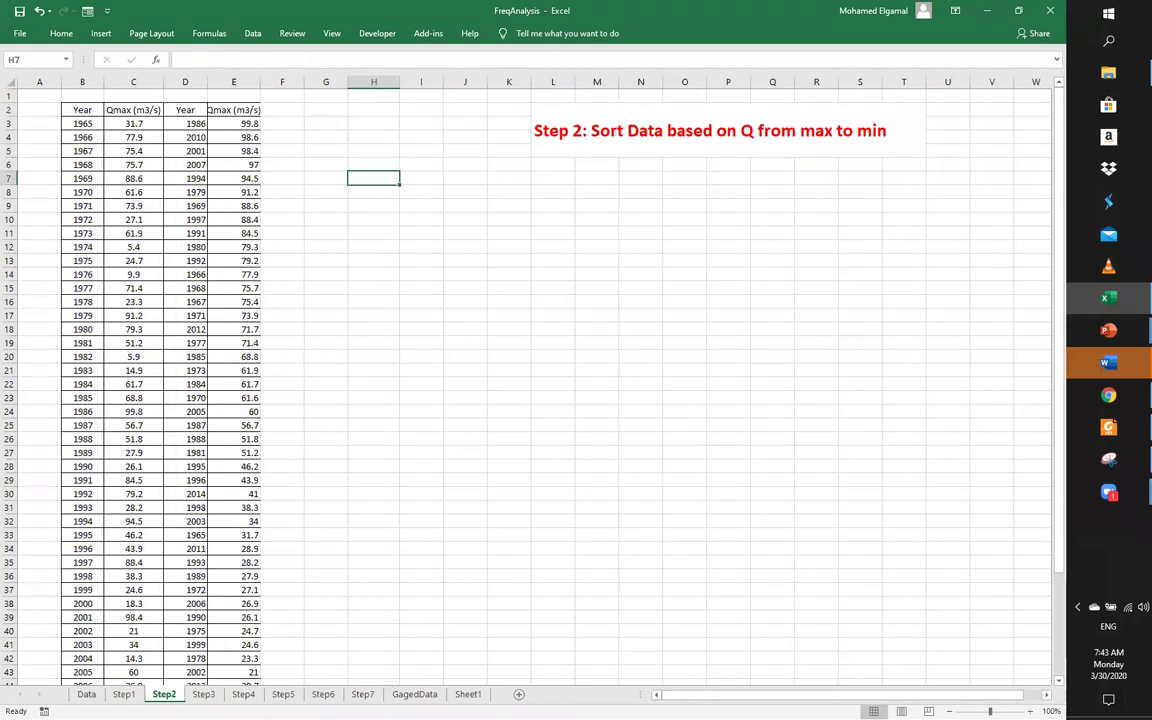
pyautogui.hotkey('ctrl', 'pageup')
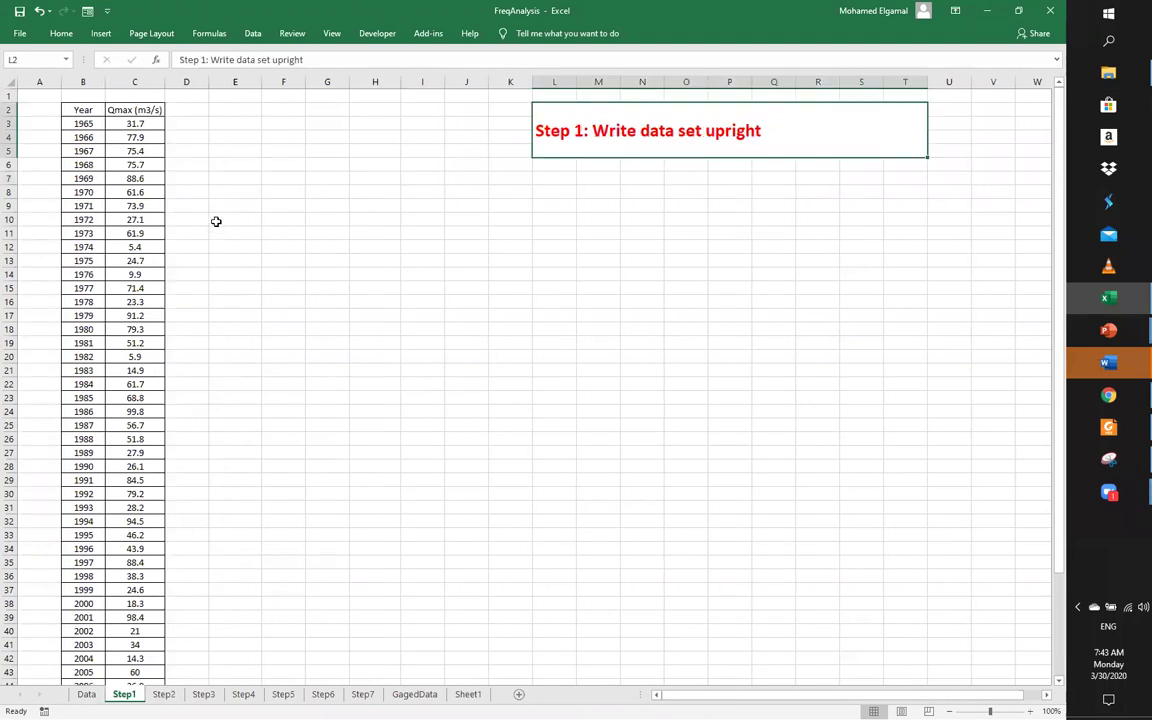
# Sort the Year and Qmax table (B2:C52) on the Step1 sheet by Qmax (m3/s), Largest to Smallest
pyautogui.moveTo(90, 109); pyautogui.dragTo(116, 668)
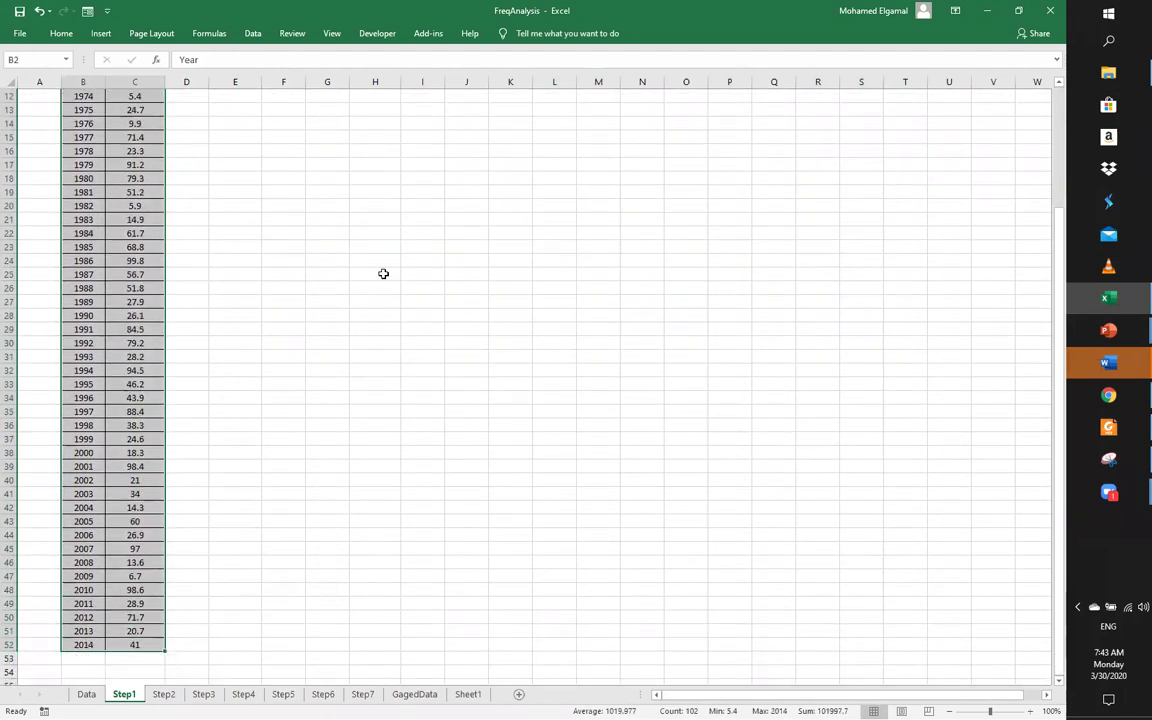
pyautogui.scroll(4, 330, 161)
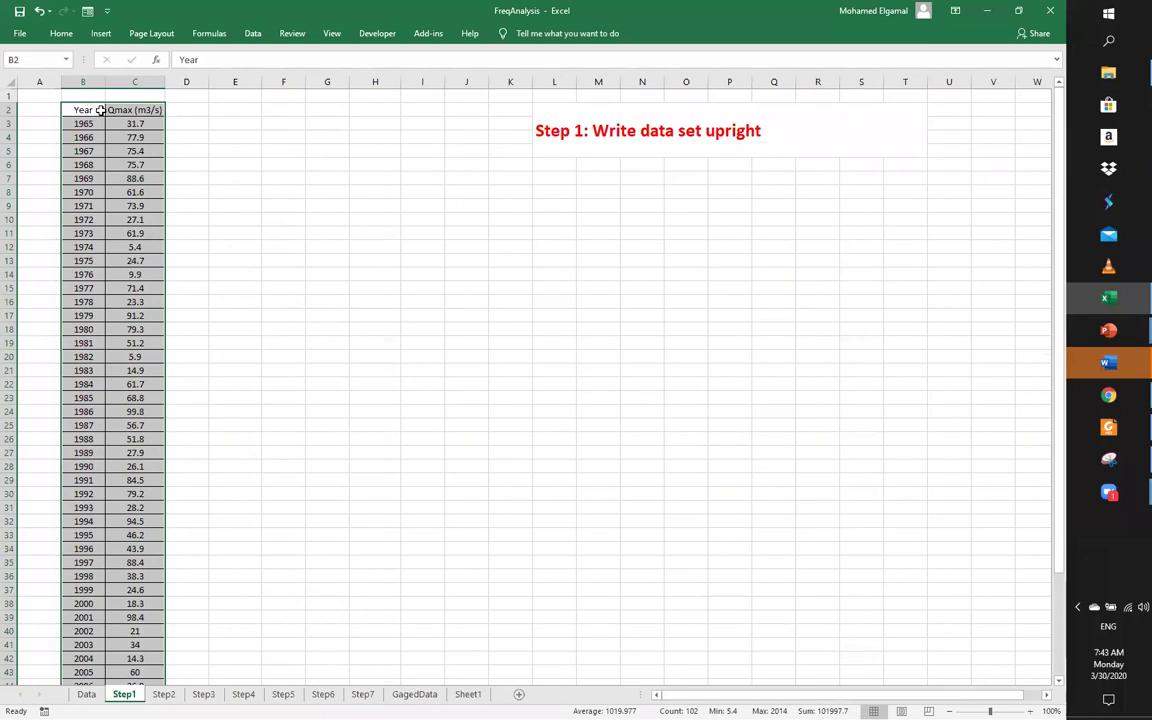
pyautogui.click(253, 33)
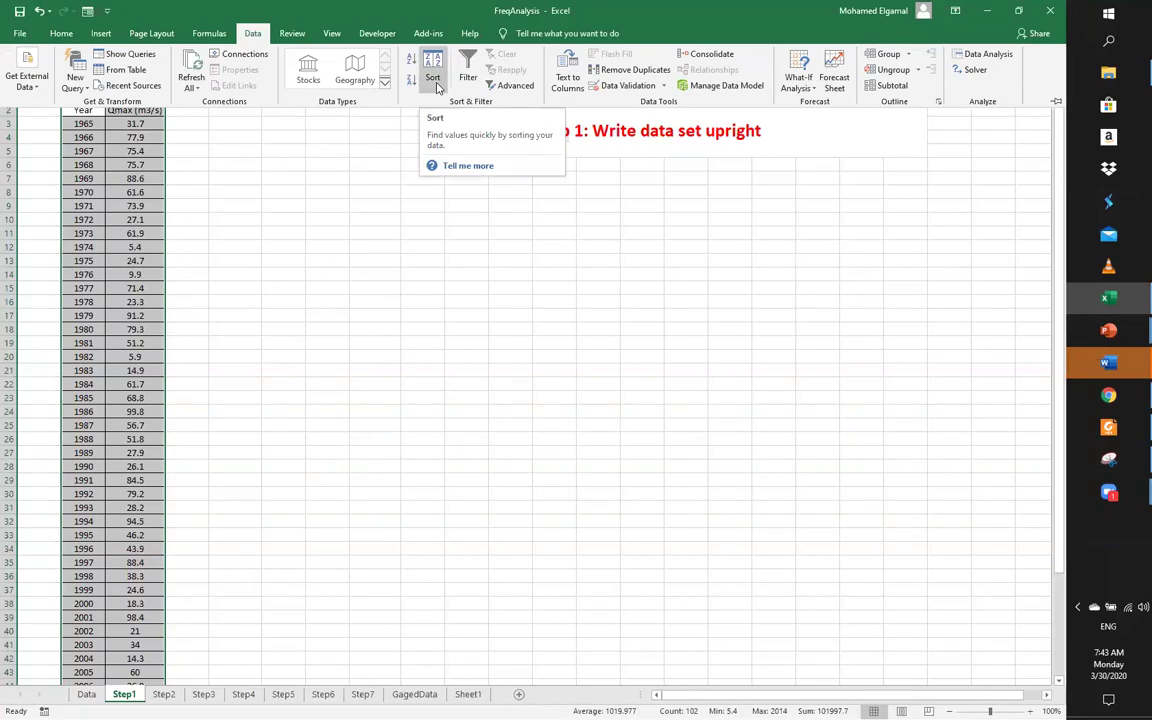
pyautogui.click(434, 78)
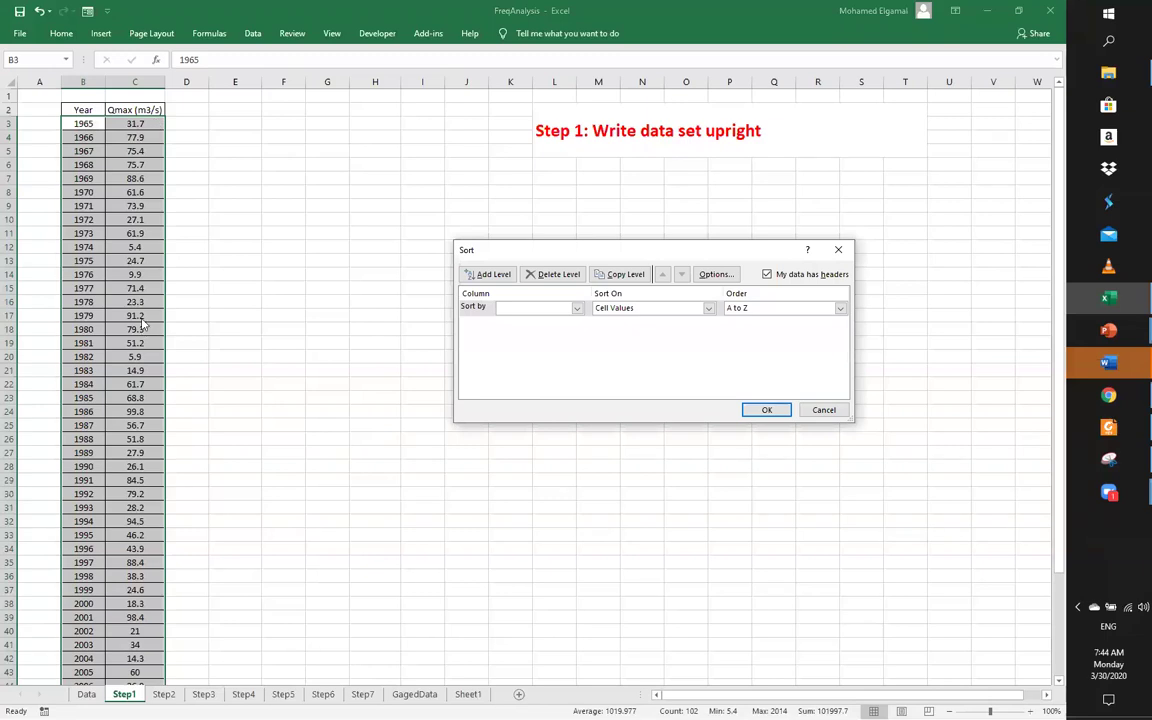
pyautogui.click(577, 308)
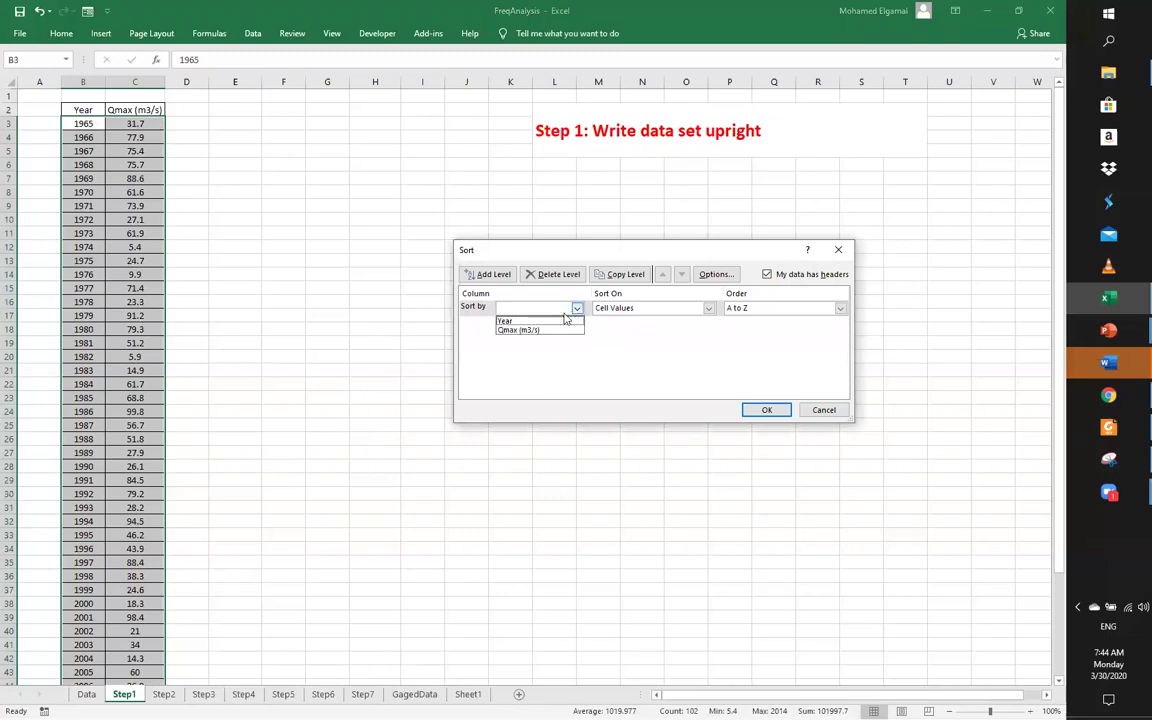
pyautogui.click(533, 330)
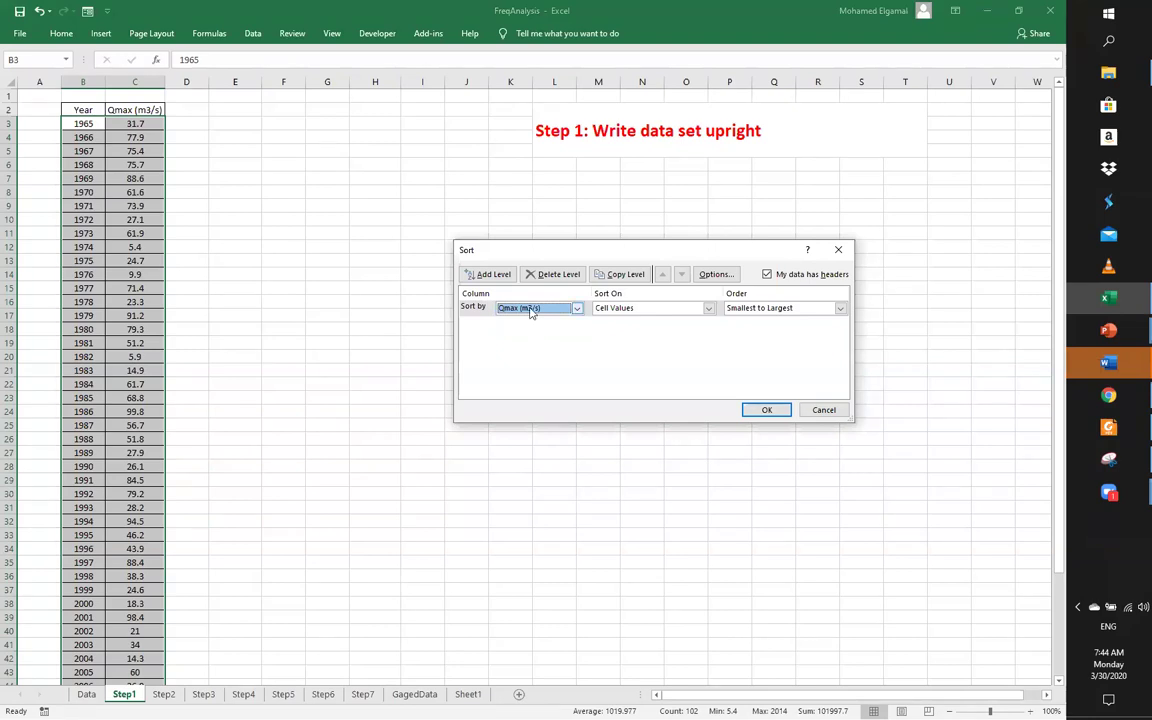
pyautogui.click(841, 311)
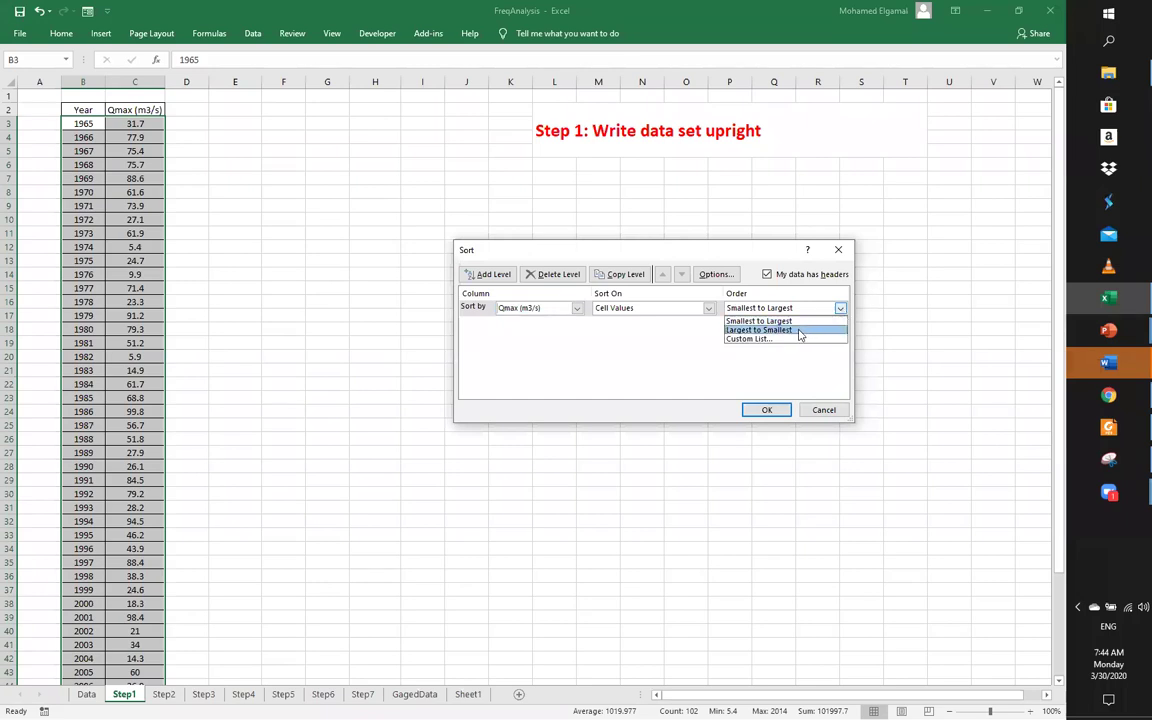
pyautogui.click(799, 331)
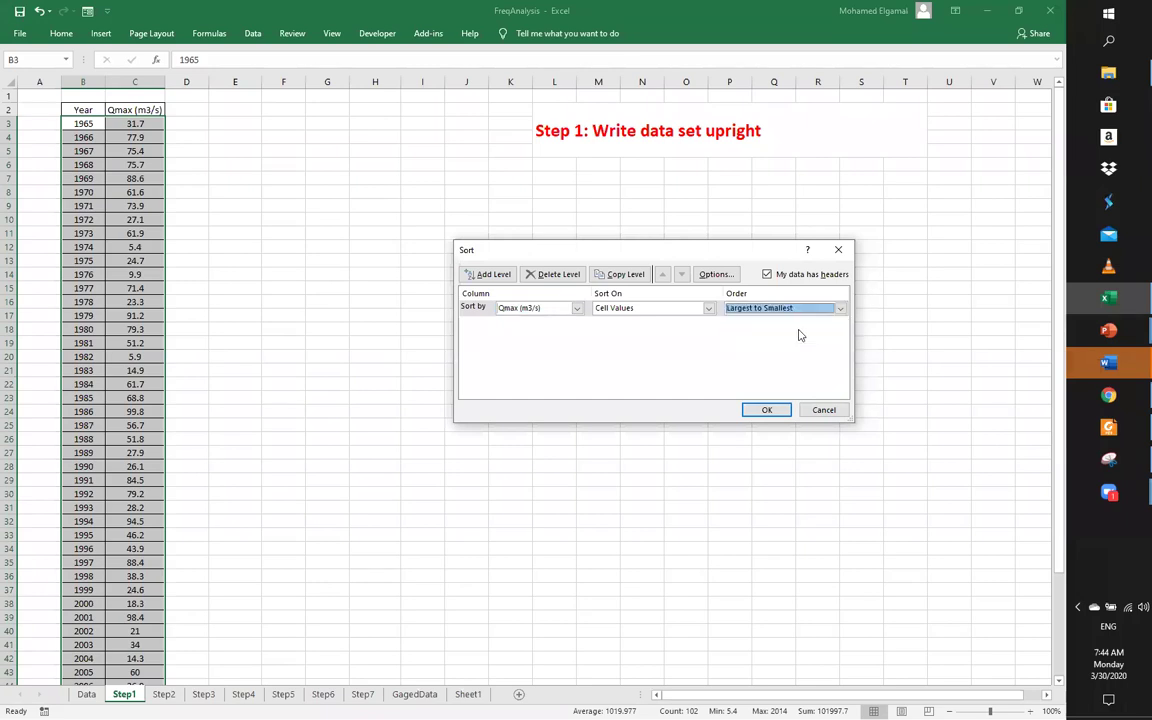
pyautogui.click(769, 411)
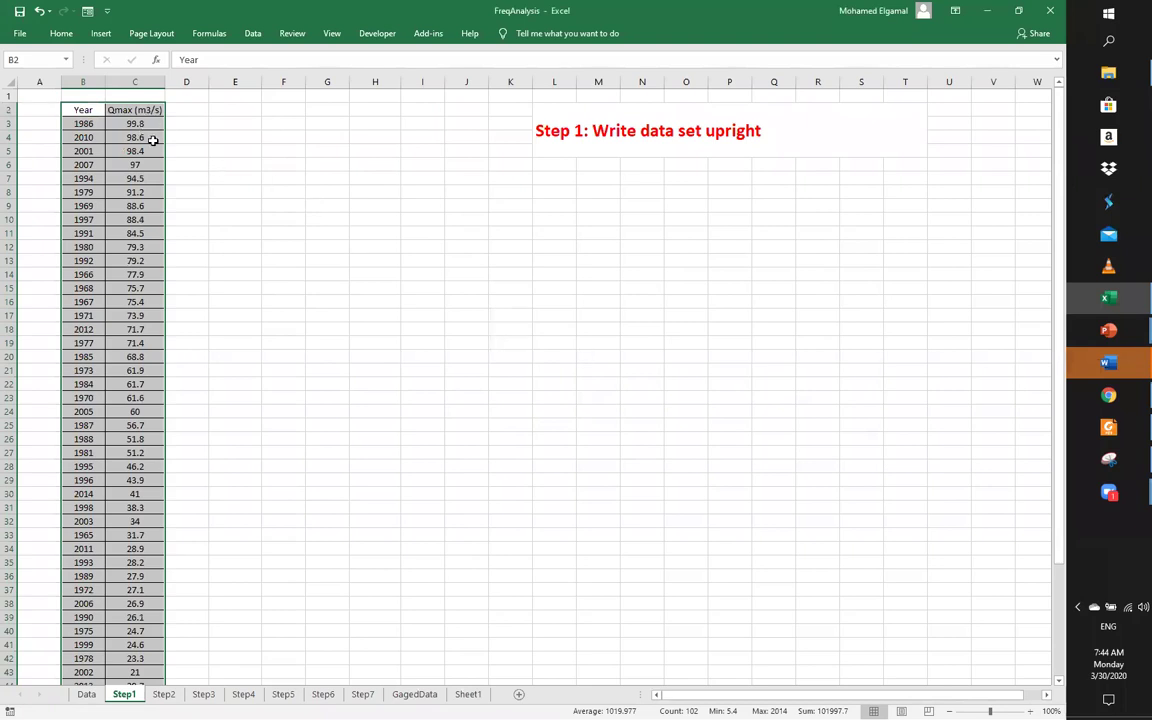
# Undo the Qmax sort of the original Year and Qmax table
pyautogui.click(39, 17)
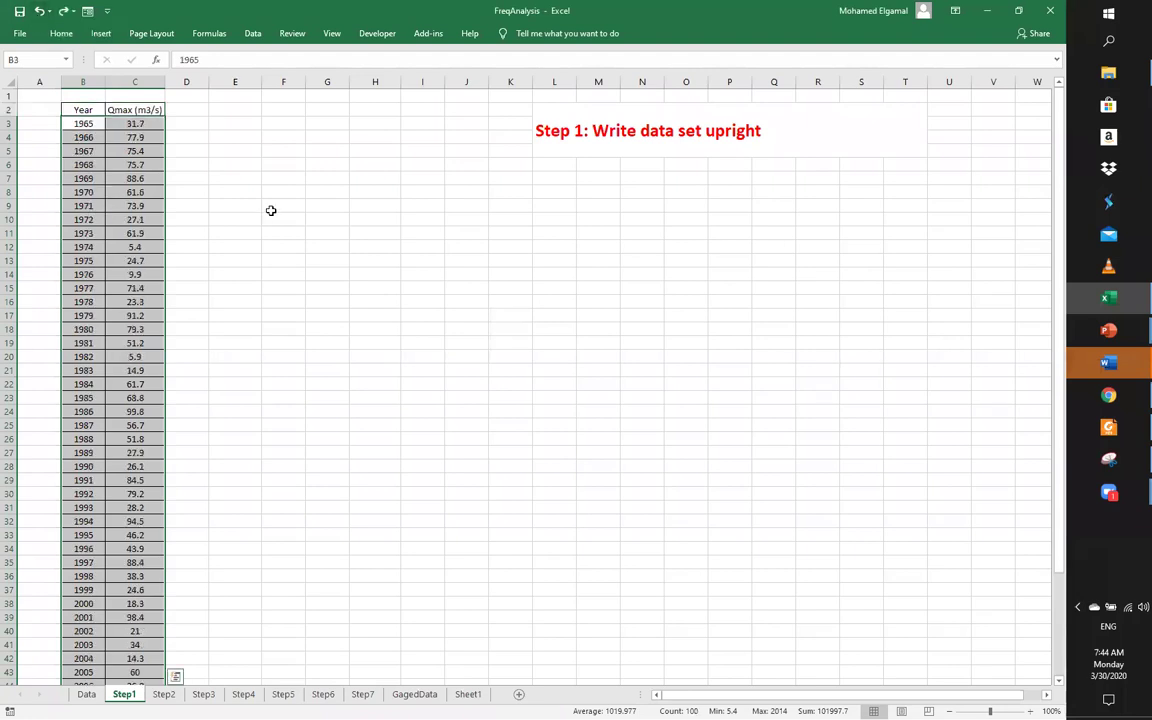
pyautogui.click(277, 204)
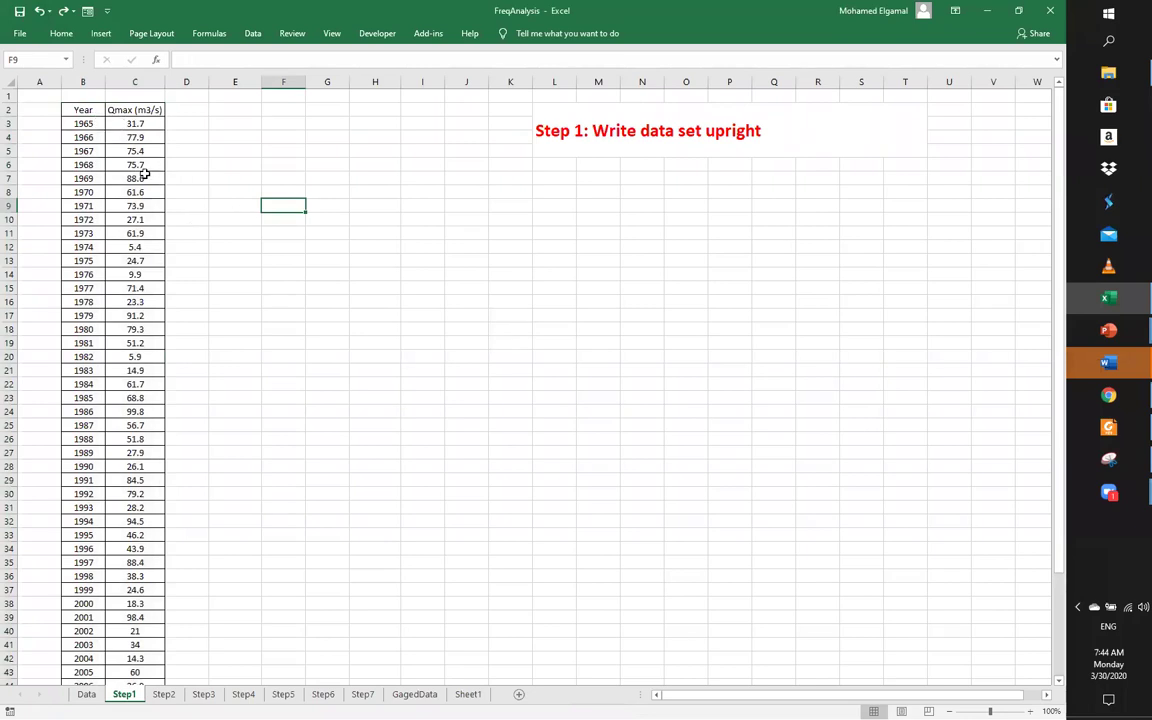
# Copy the Year and Qmax table with its headers (B2:C52) and paste the copy beside it at D2
pyautogui.moveTo(88, 108); pyautogui.dragTo(137, 117)
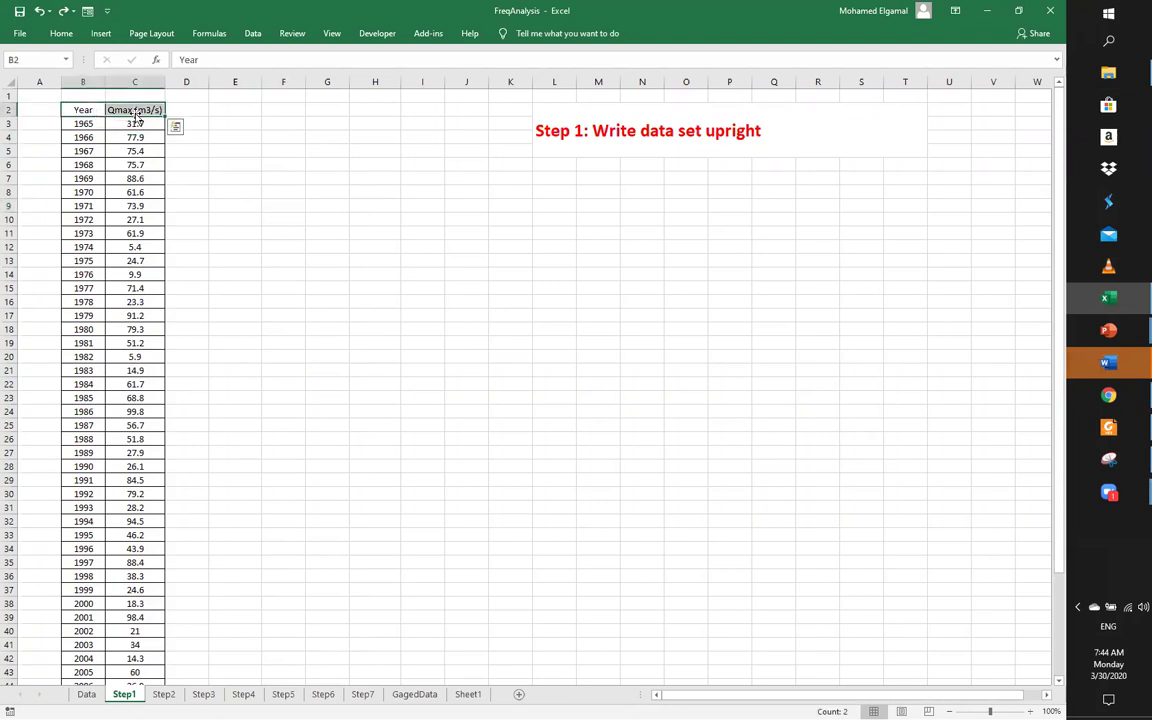
pyautogui.hotkey('ctrl', 'shift', 'Down')
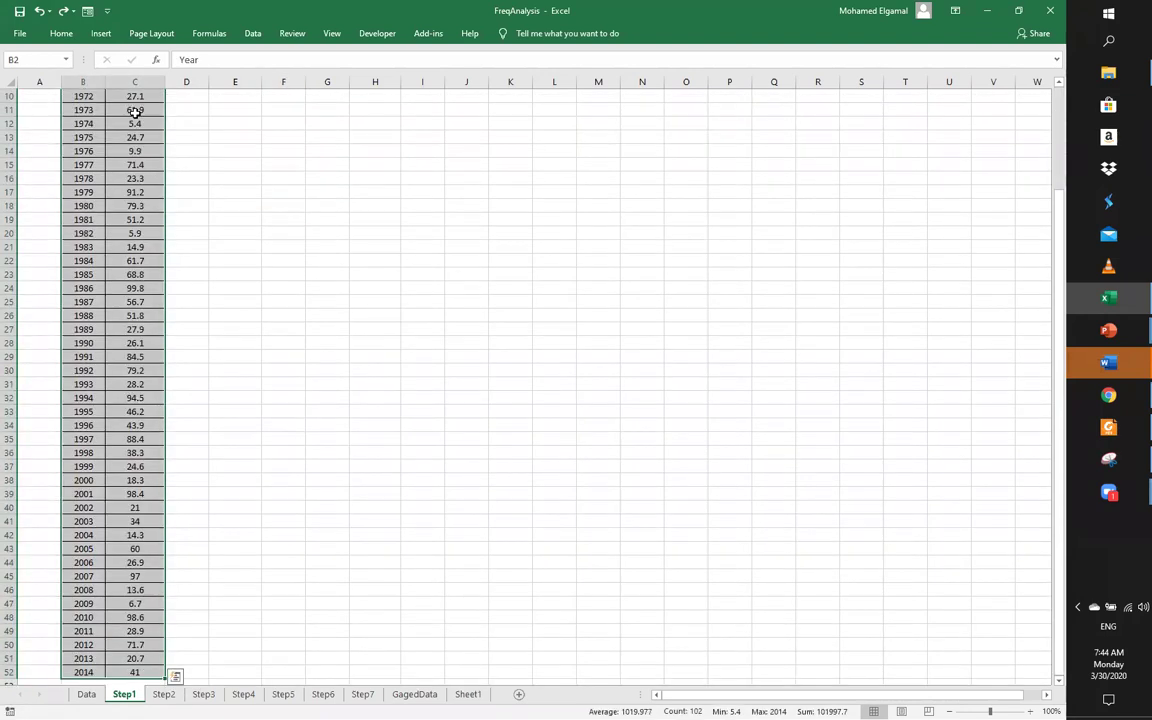
pyautogui.moveTo(1057, 244); pyautogui.dragTo(1057, 240)
pyautogui.click(195, 109)
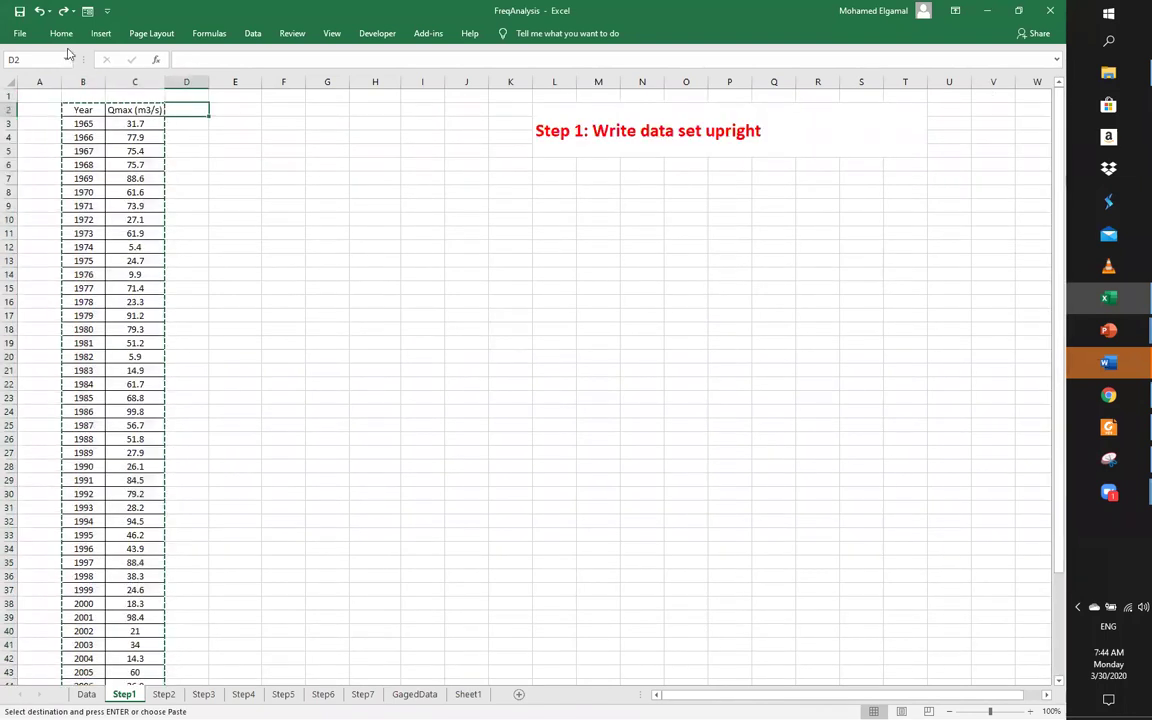
pyautogui.click(58, 36)
pyautogui.click(19, 64)
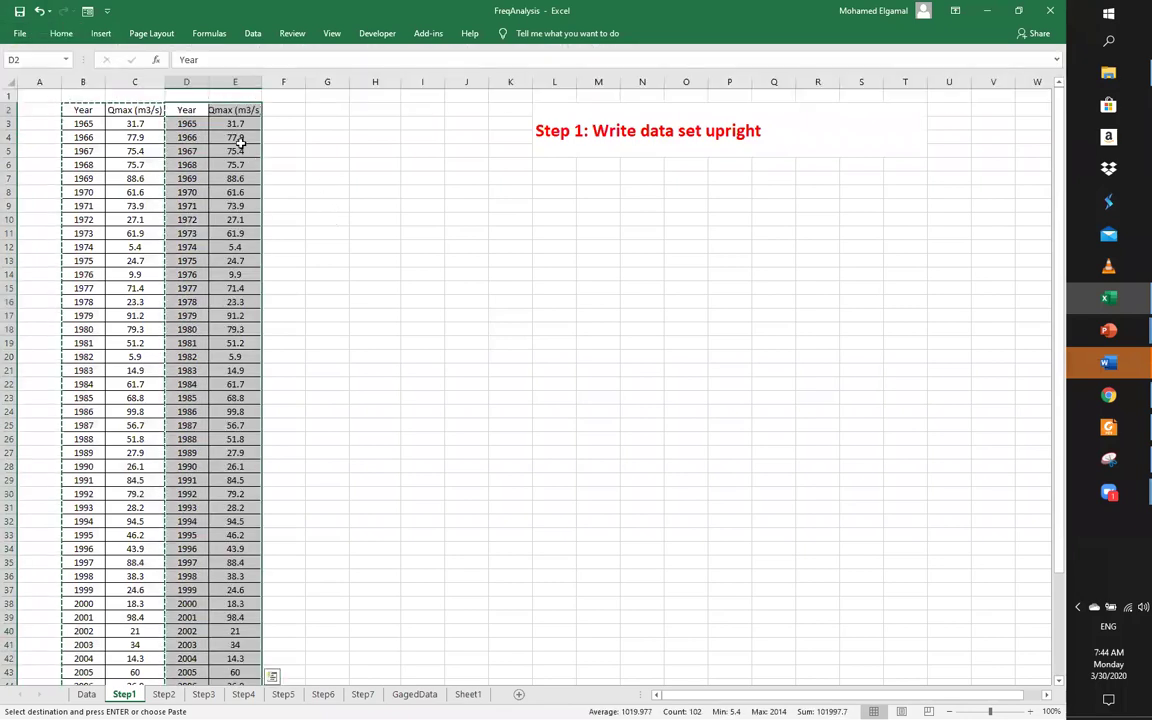
pyautogui.moveTo(188, 110); pyautogui.dragTo(232, 316)
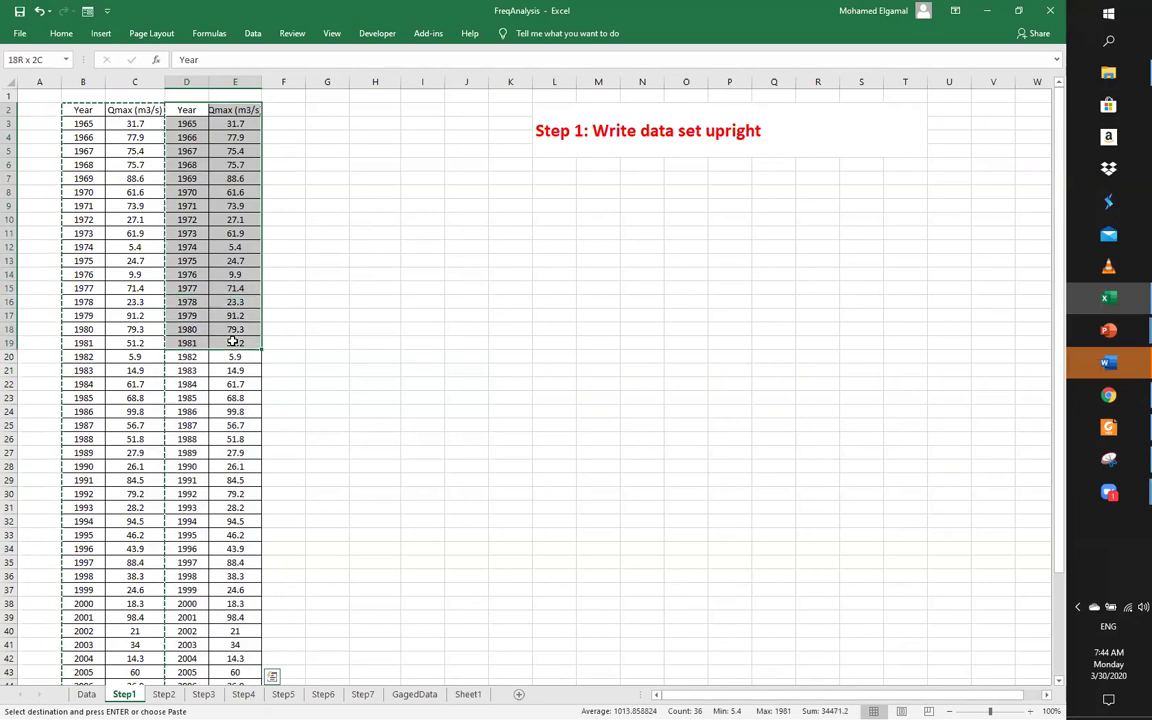
pyautogui.moveTo(80, 112); pyautogui.dragTo(138, 245)
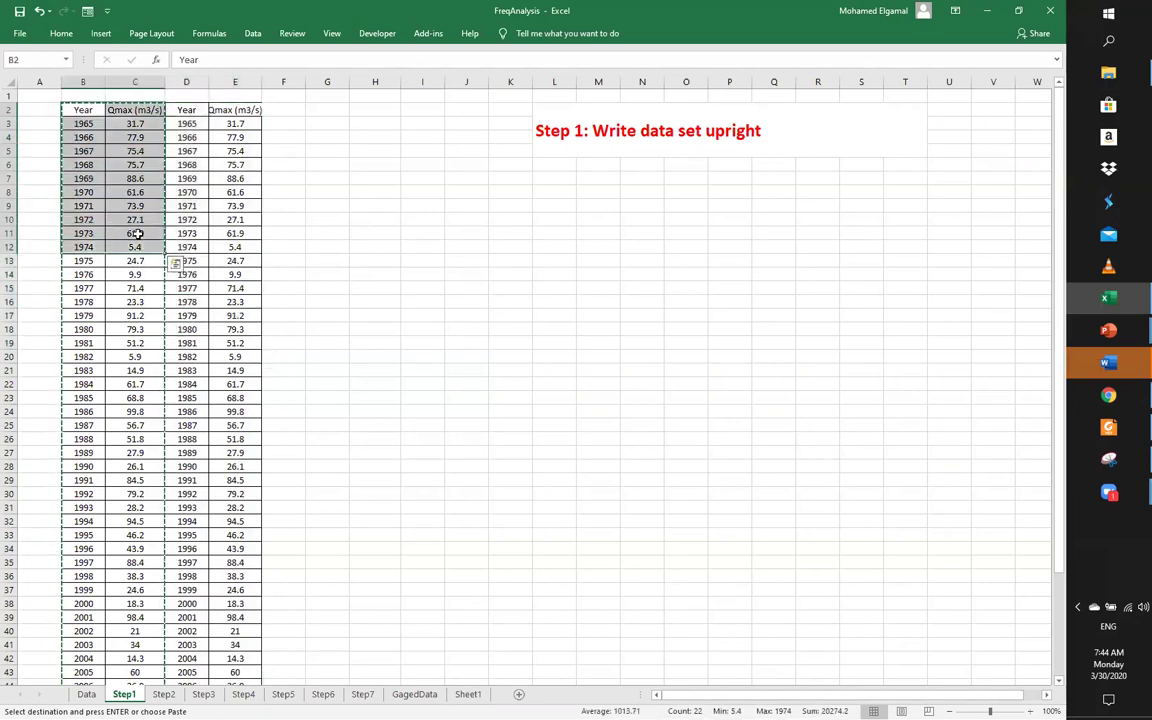
pyautogui.click(192, 233)
pyautogui.moveTo(192, 111); pyautogui.dragTo(230, 658)
pyautogui.scroll(3, 387, 303)
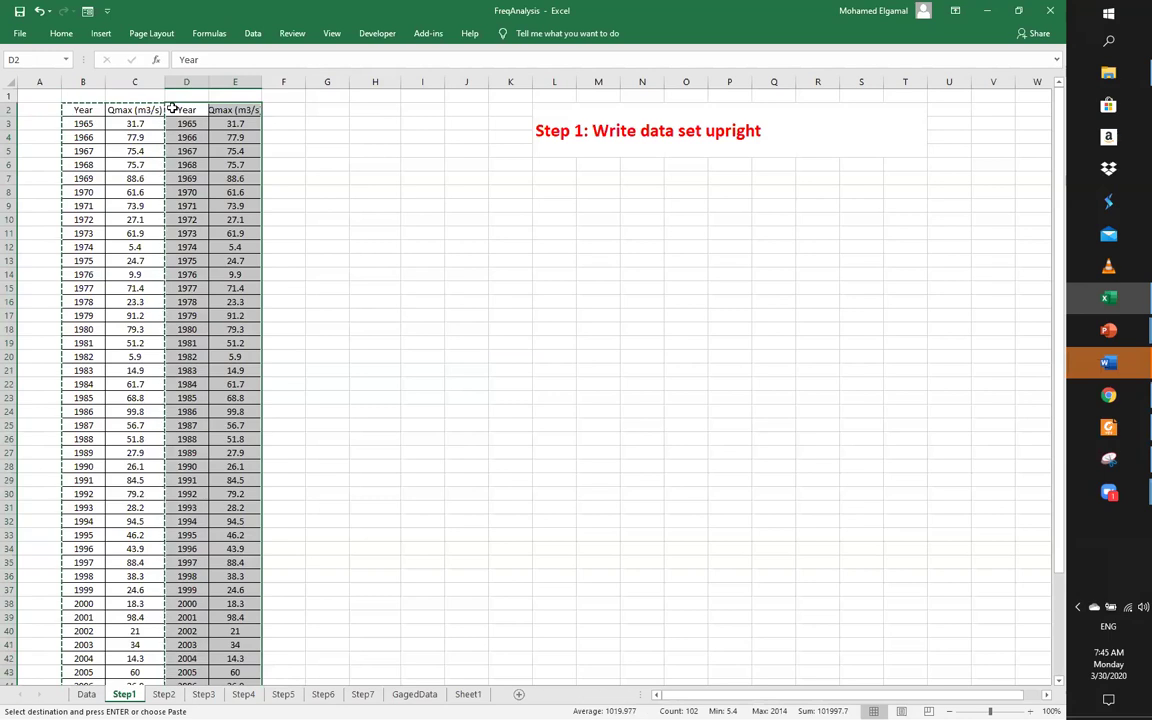
pyautogui.click(255, 33)
pyautogui.click(347, 188)
pyautogui.click(228, 107)
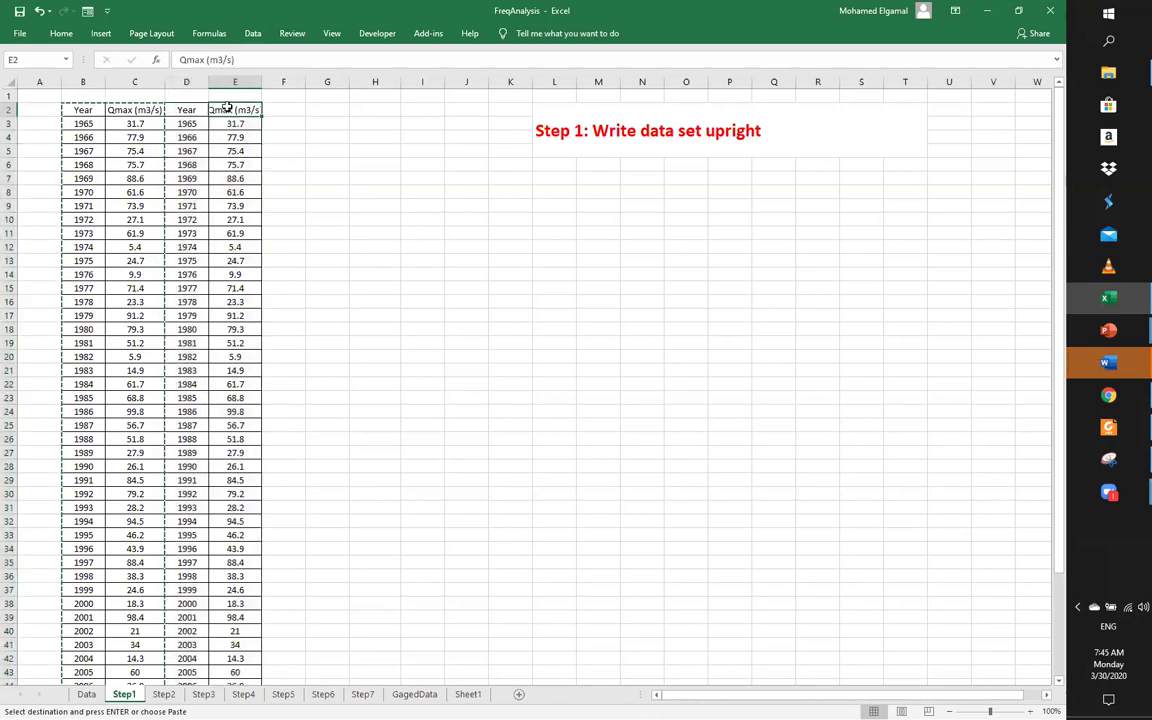
pyautogui.click(312, 139)
# Sort the copied Year and Qmax table (D2:E52) on the Step1 sheet by Qmax (m3/s), Largest to Smallest
pyautogui.moveTo(200, 109); pyautogui.dragTo(257, 633)
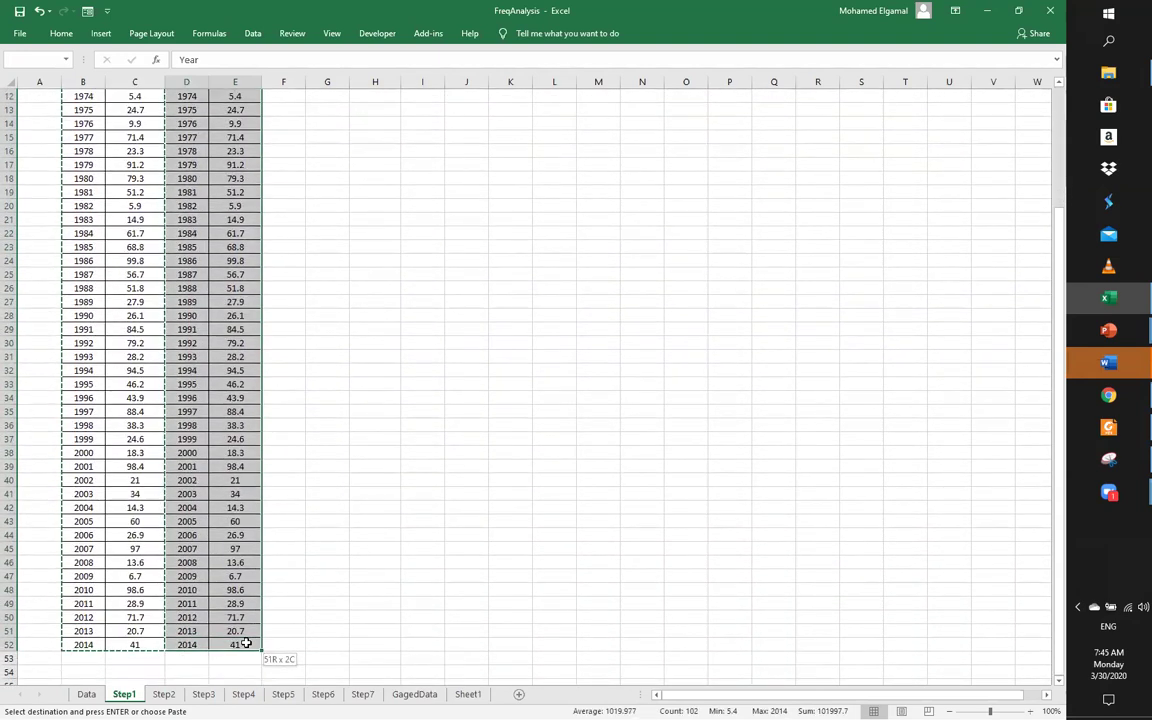
pyautogui.click(253, 33)
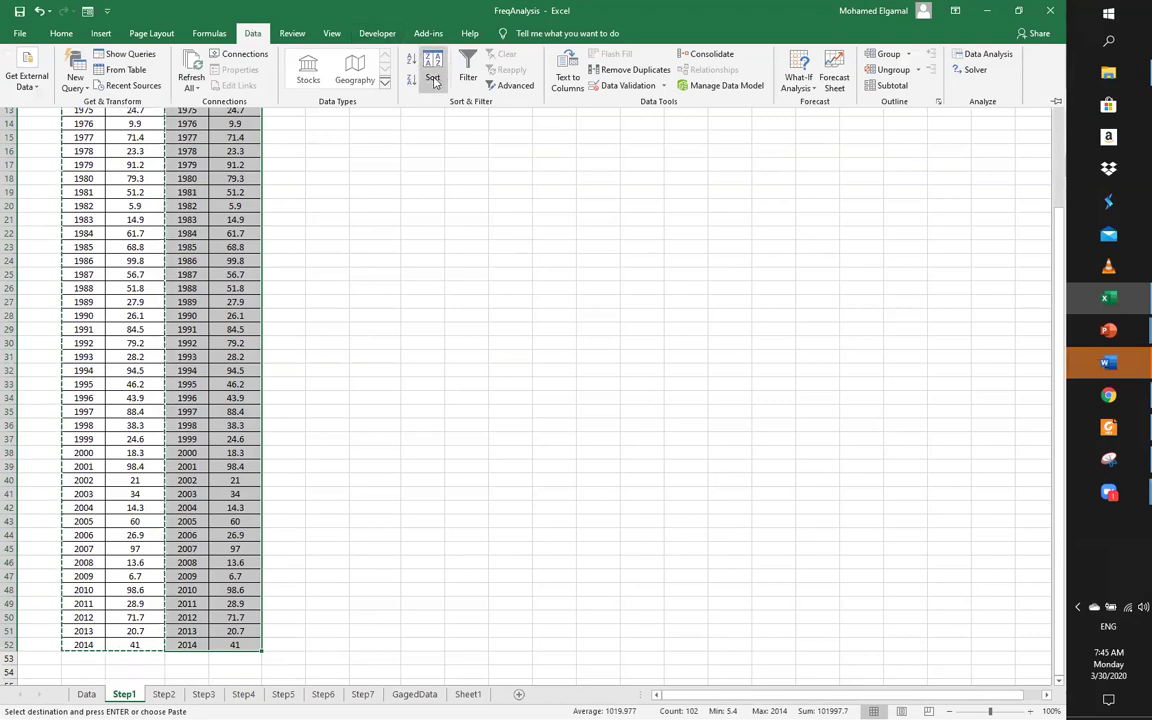
pyautogui.click(432, 77)
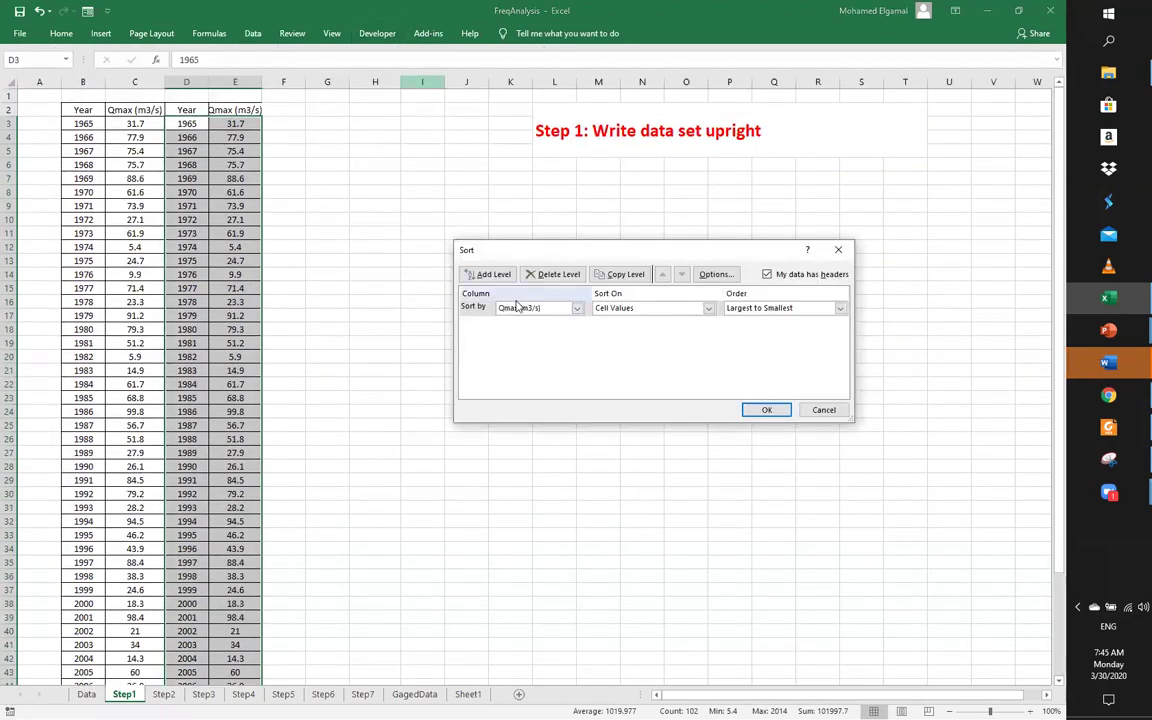
pyautogui.click(576, 310)
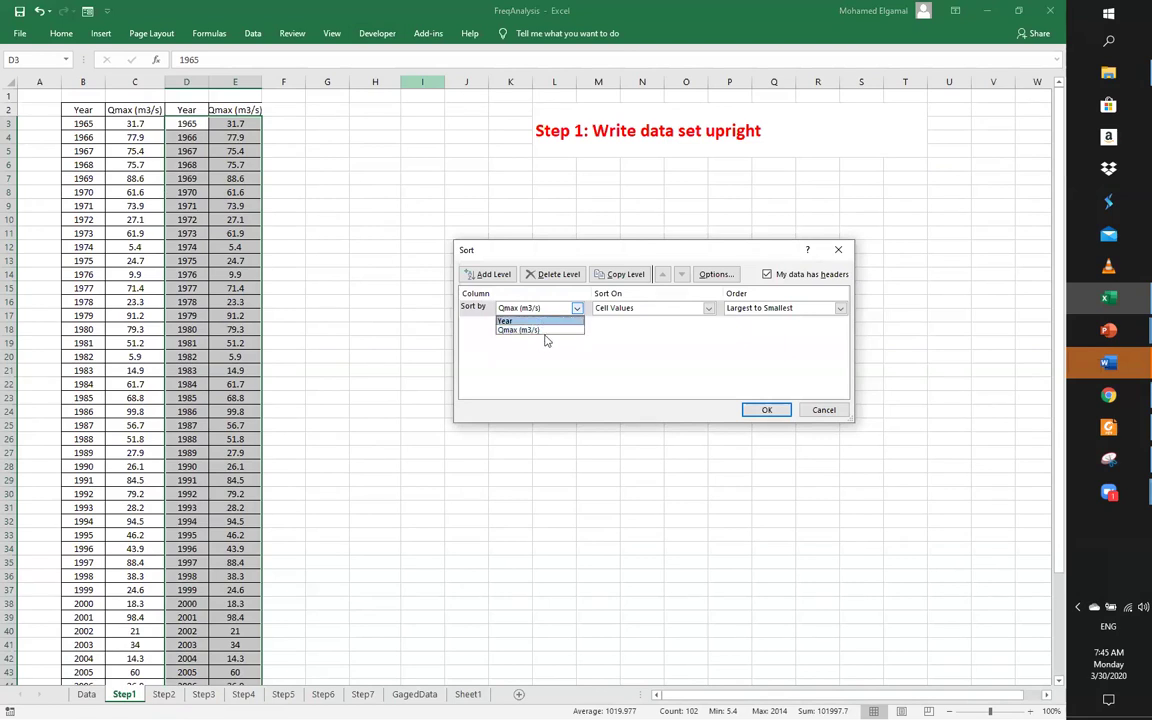
pyautogui.click(547, 334)
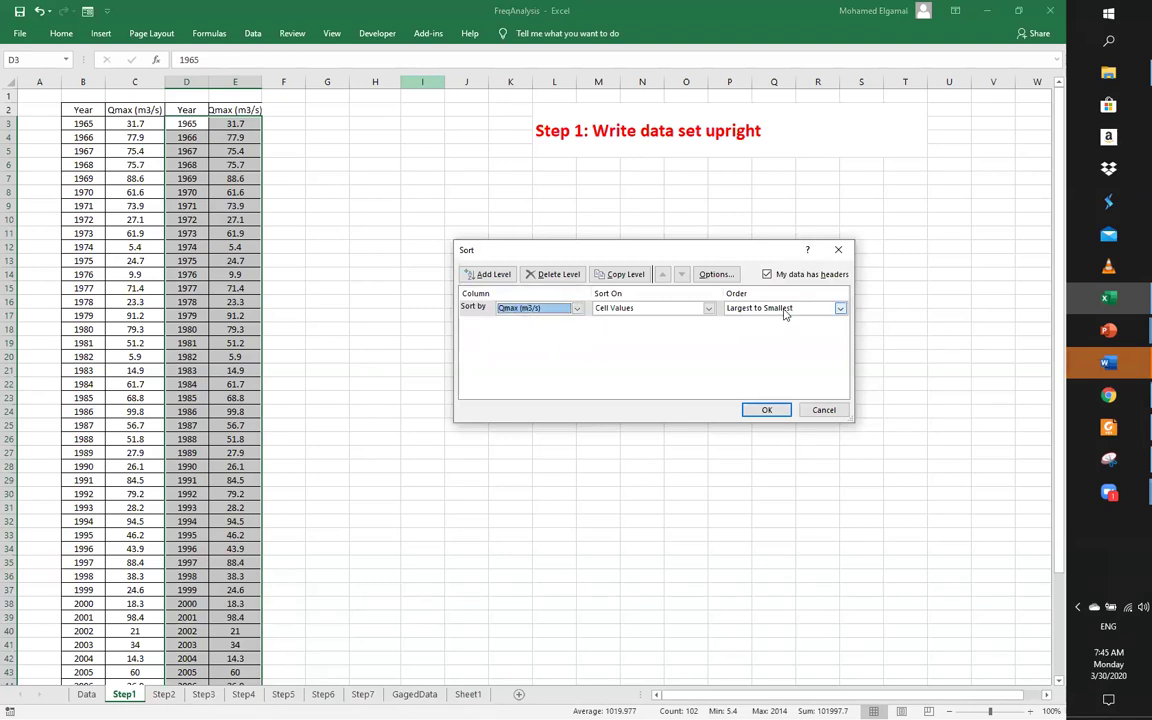
pyautogui.click(768, 411)
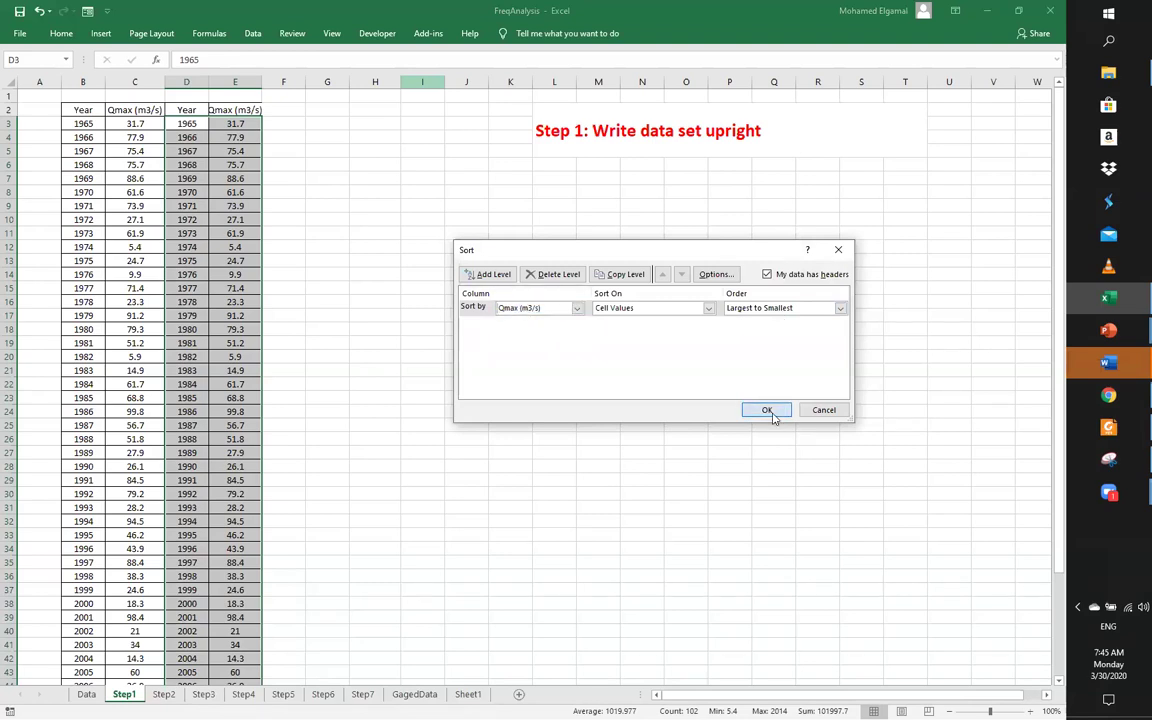
pyautogui.click(327, 164)
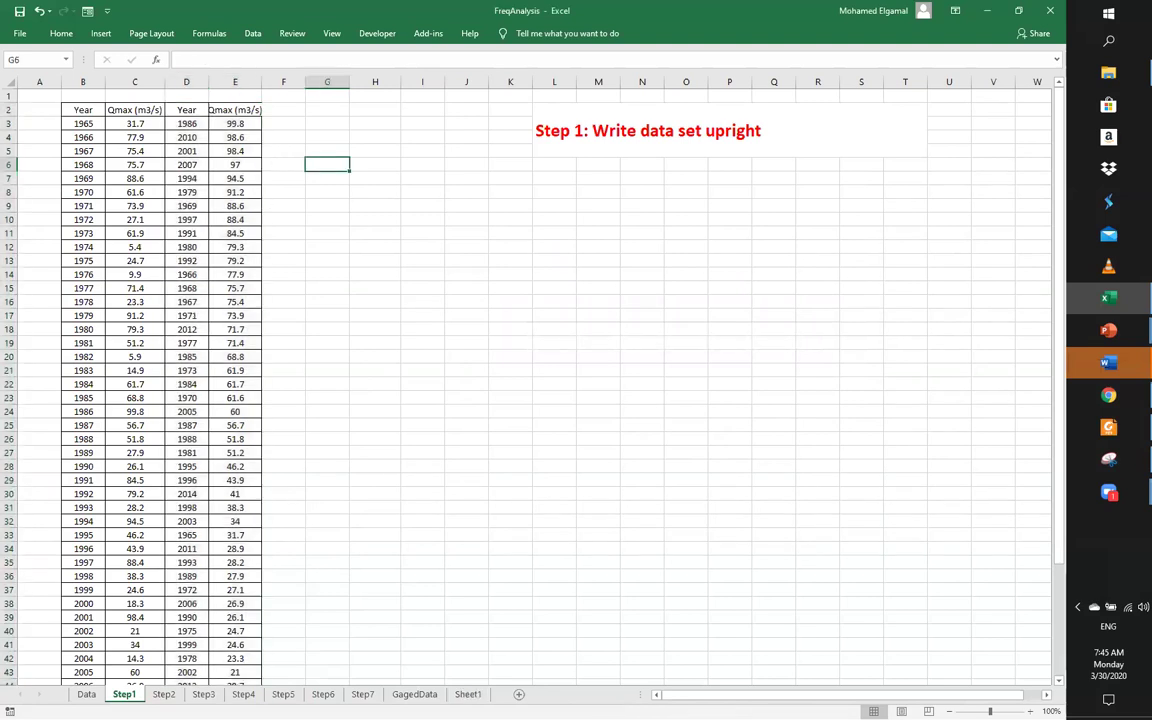
# Add the column header "Rank" in F2 on the Step2 sheet, beside the sorted Qmax column
pyautogui.hotkey('ctrl', 'pagedown')
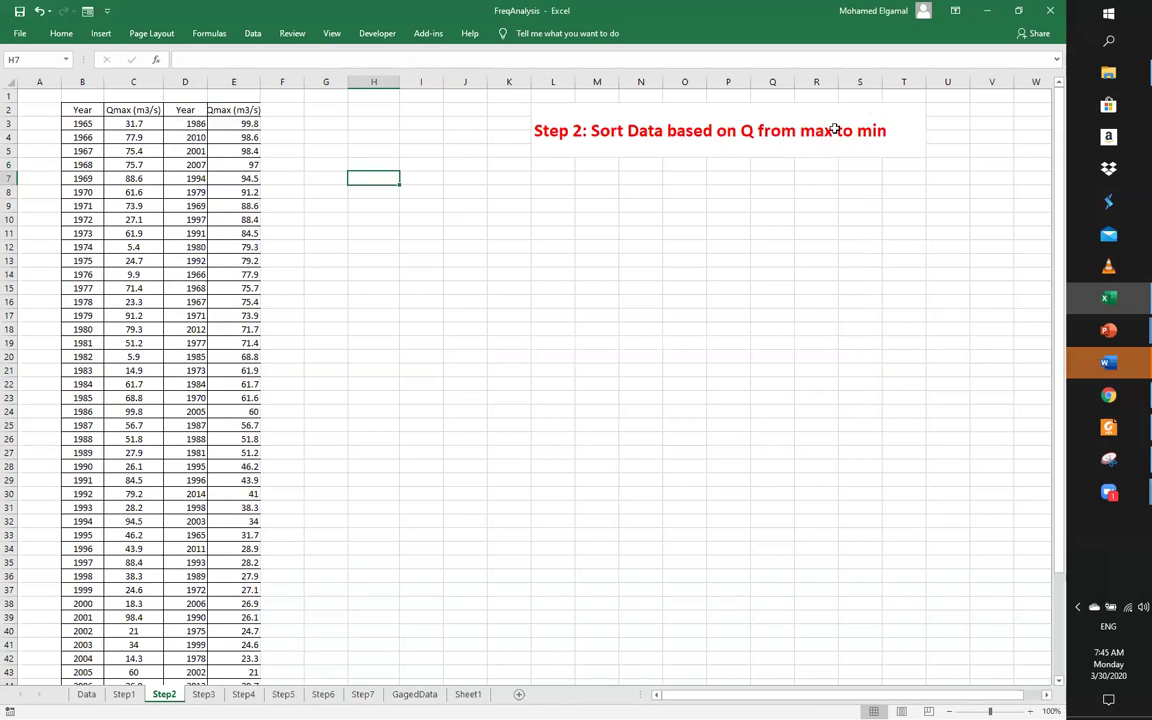
pyautogui.click(236, 81)
pyautogui.click(330, 260)
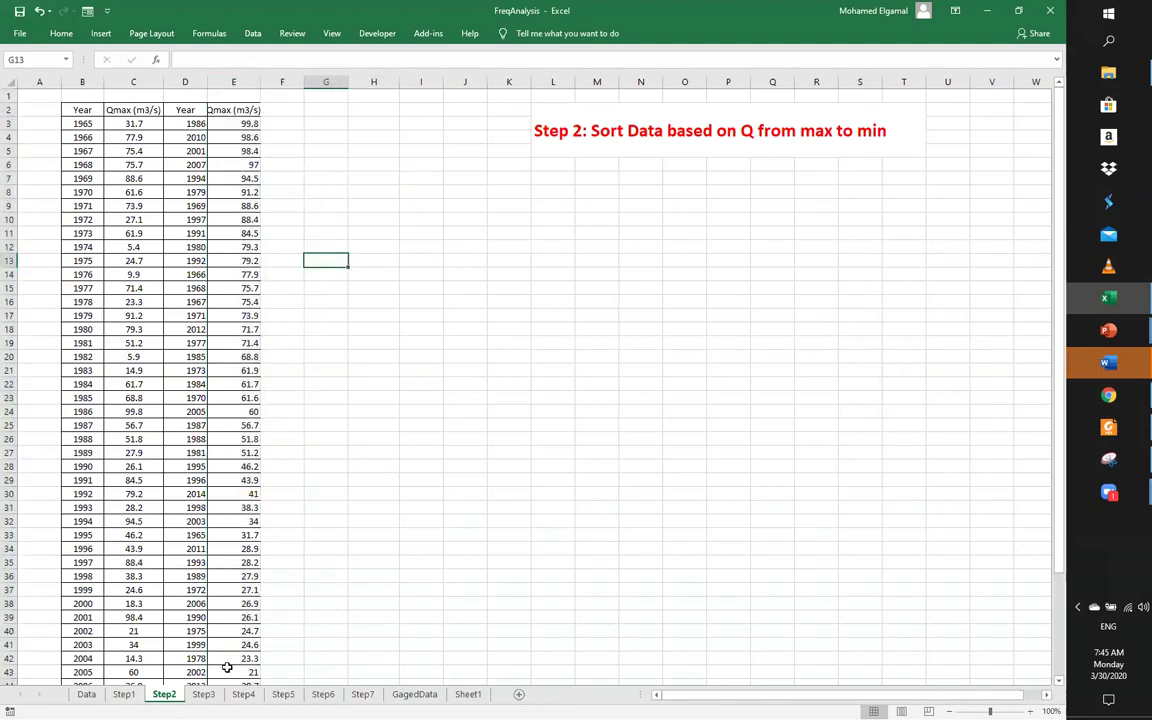
pyautogui.hotkey('ctrl', 'pagedown')
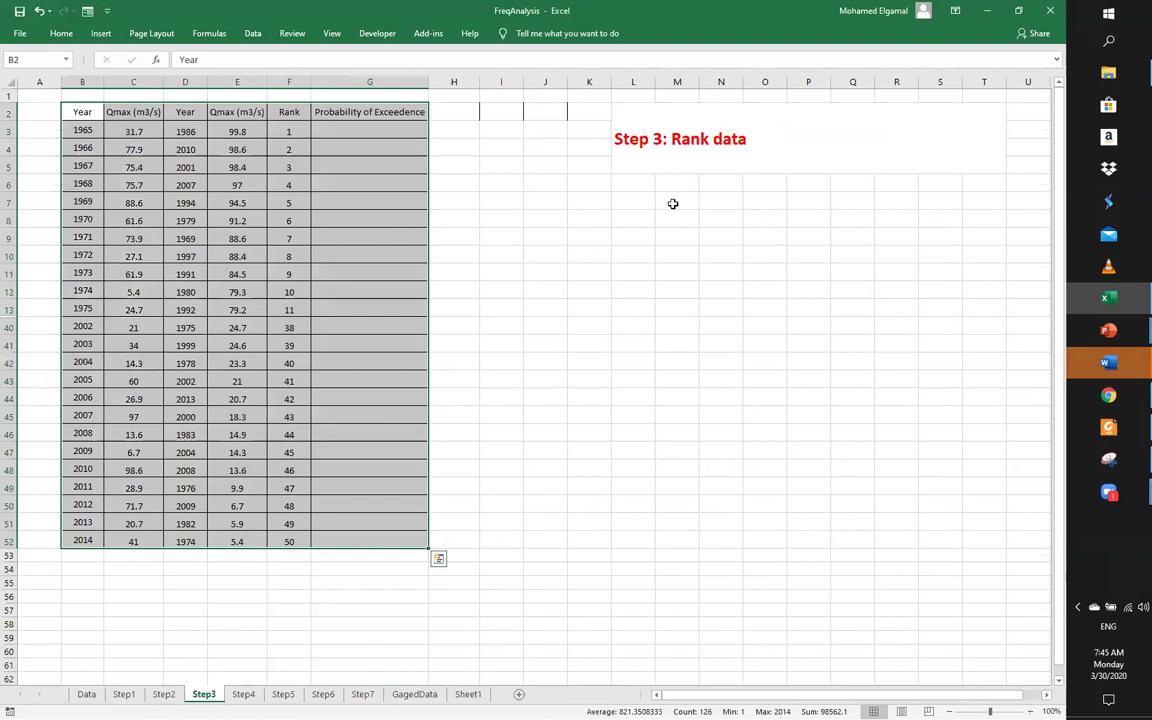
pyautogui.click(486, 252)
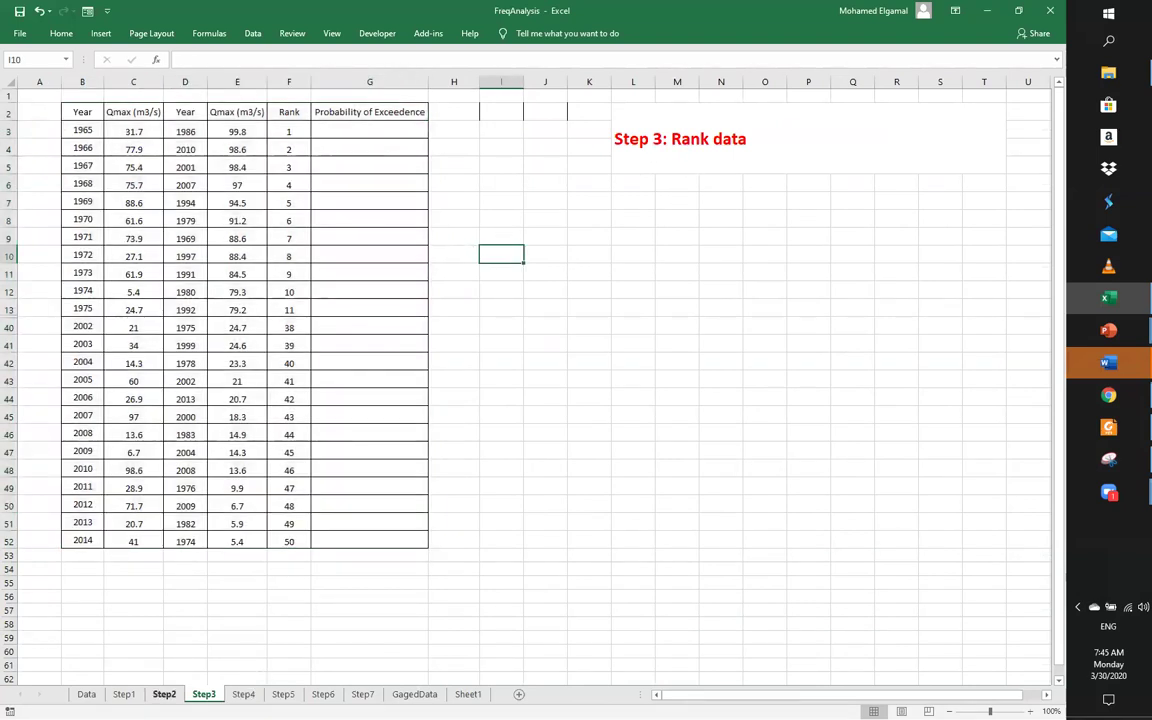
pyautogui.hotkey('ctrl', 'pageup')
pyautogui.click(283, 109)
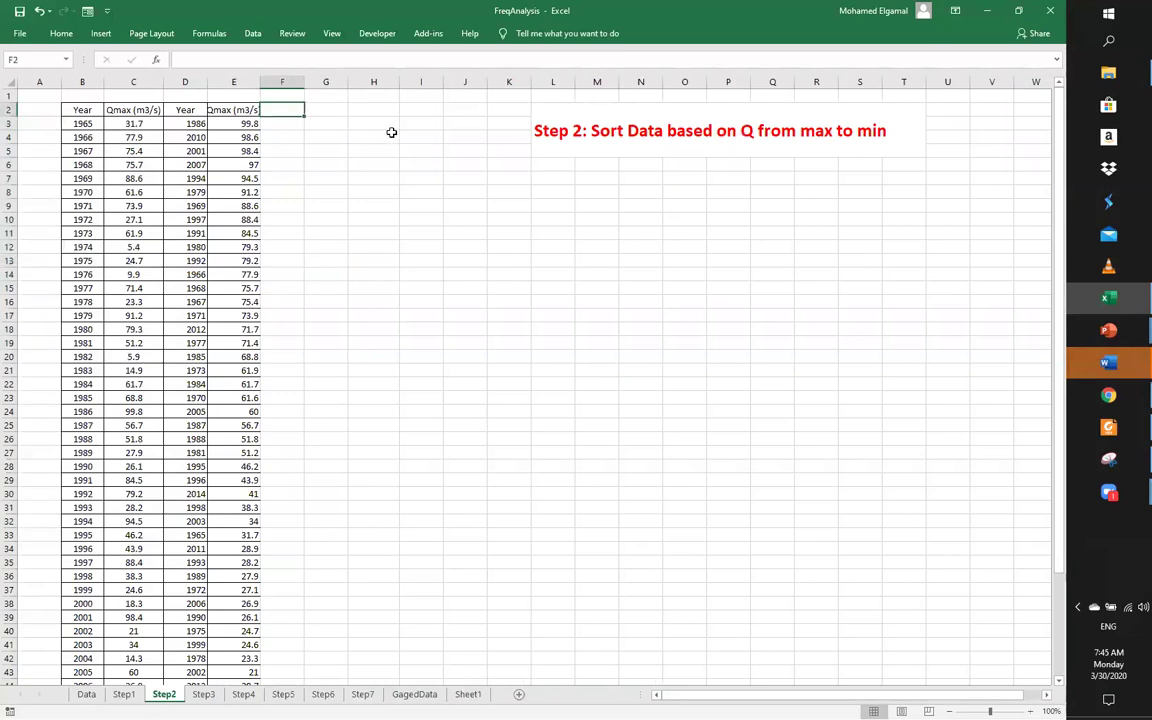
pyautogui.write('Rank')
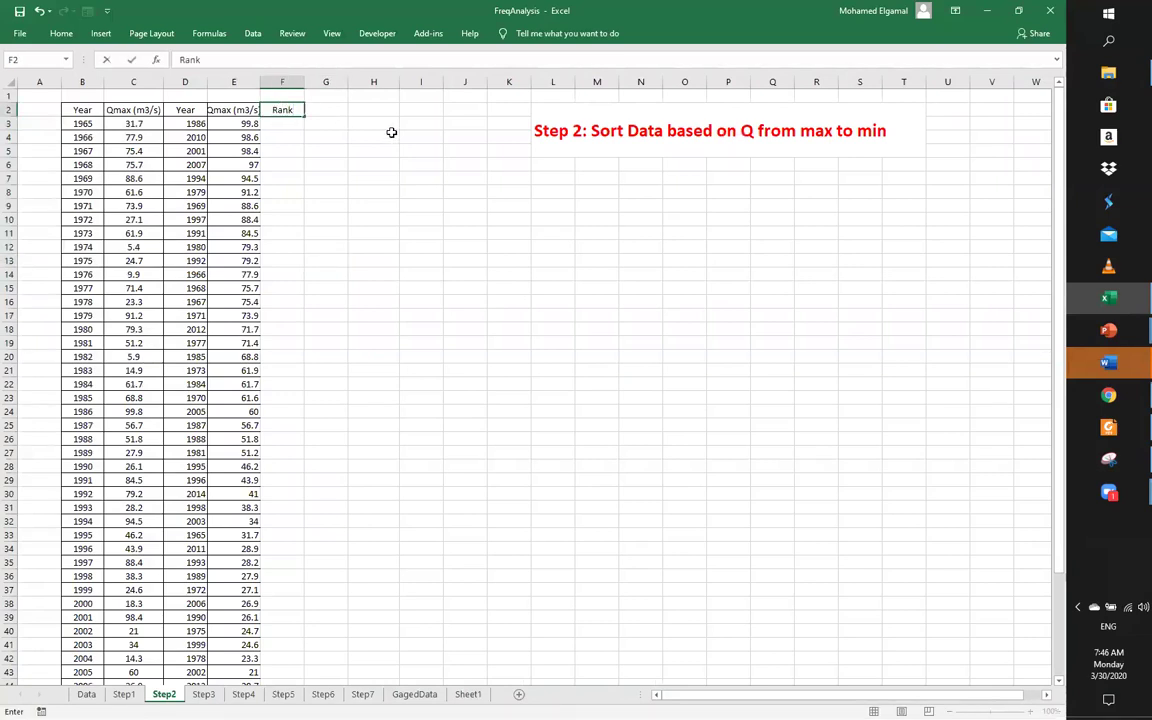
pyautogui.press('Return')
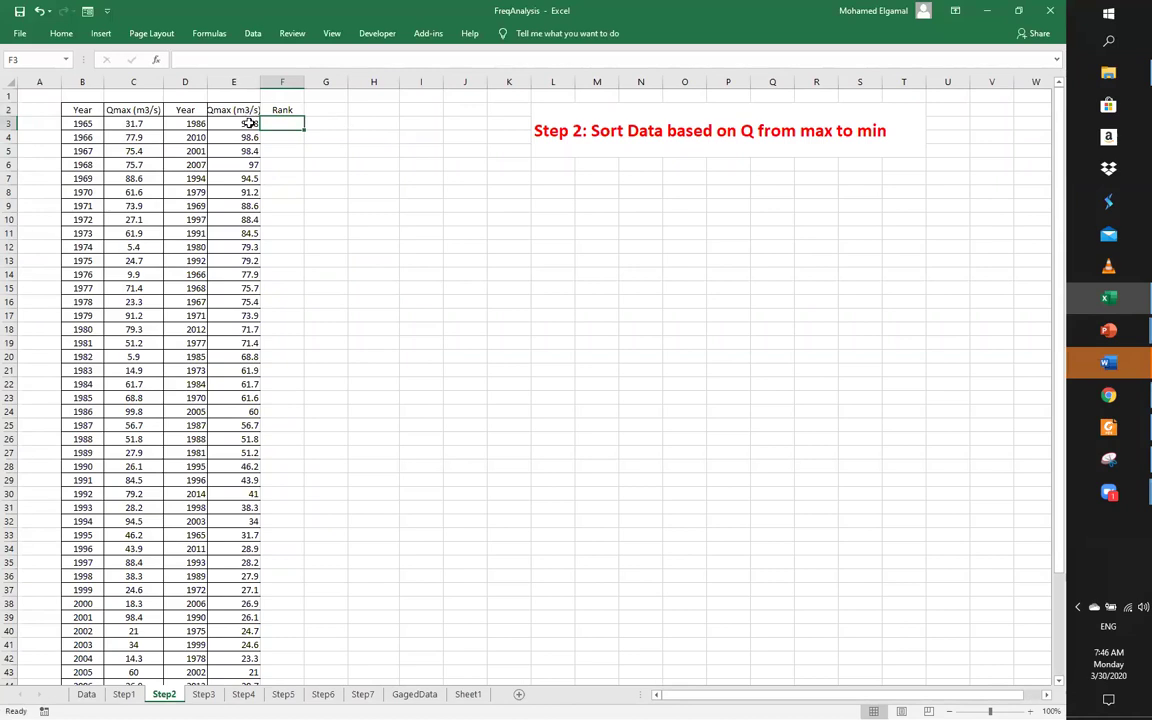
# Enter rank 1 in F3 and fill the series down to 50 in F52
pyautogui.write('1')
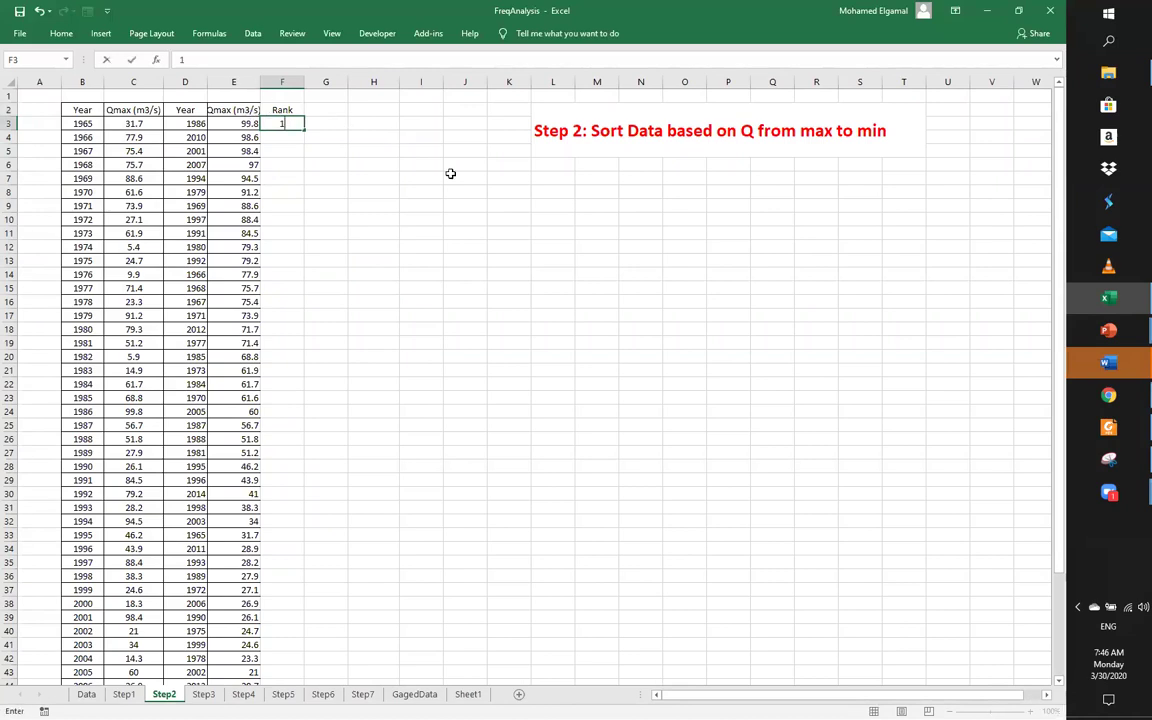
pyautogui.press('Return')
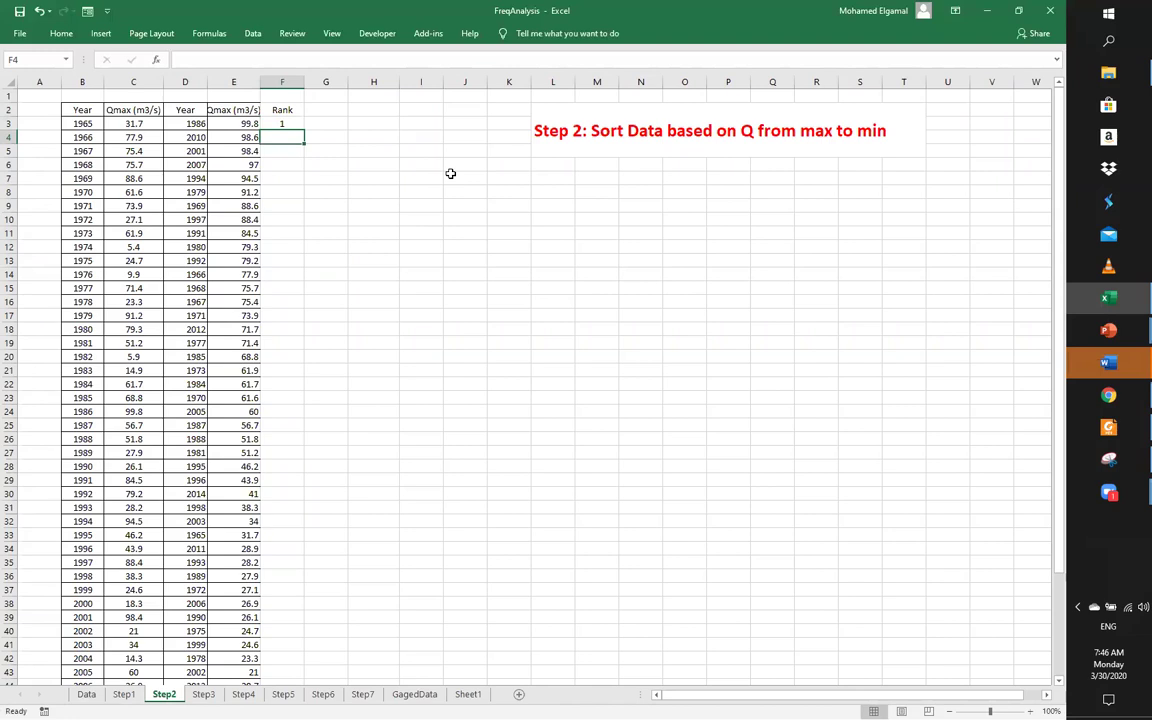
pyautogui.click(296, 123)
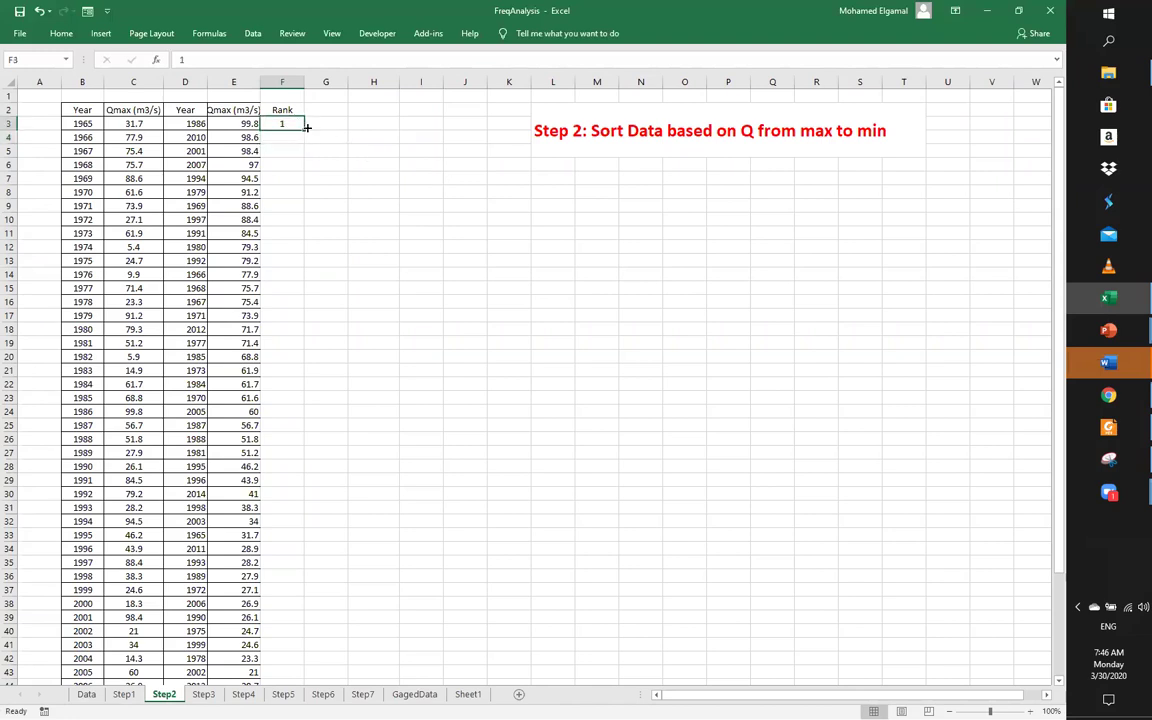
pyautogui.moveTo(304, 128); pyautogui.dragTo(302, 651)
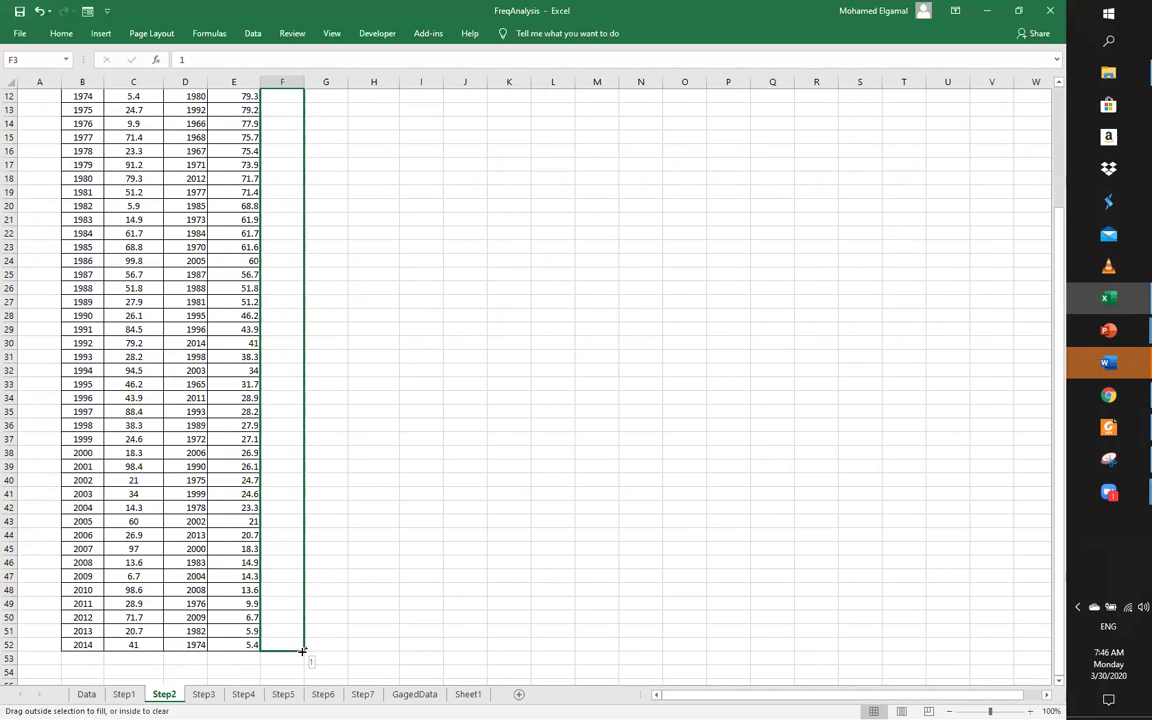
pyautogui.moveTo(302, 651); pyautogui.dragTo(302, 651)
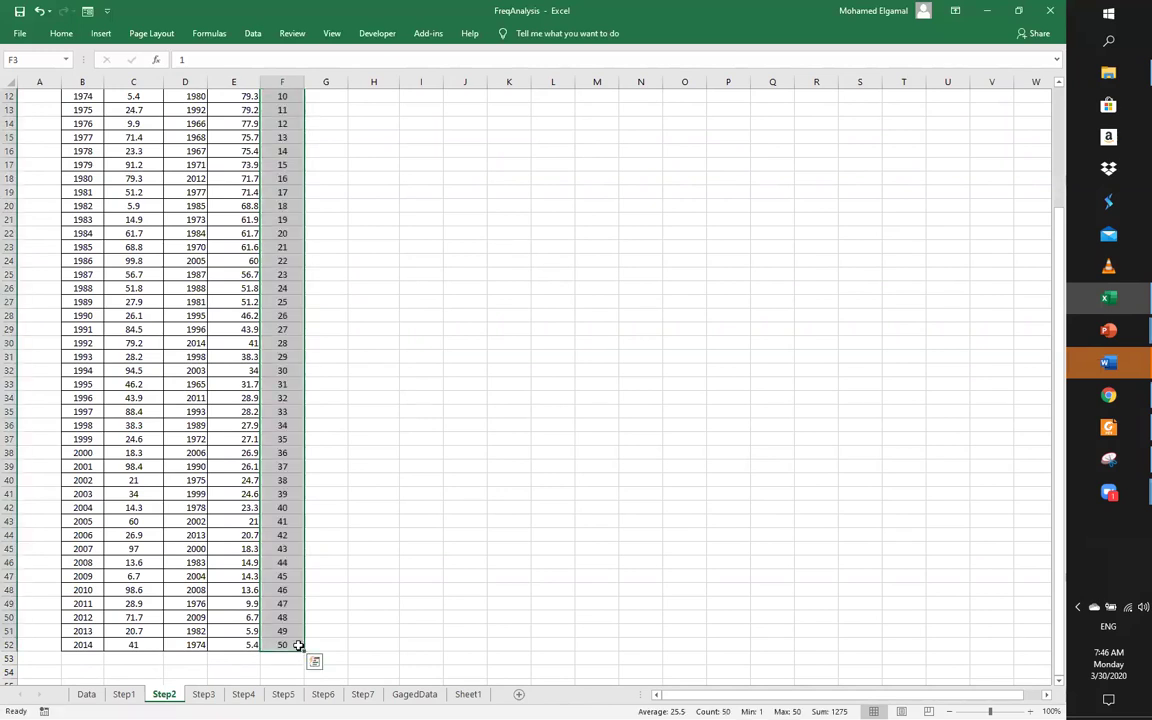
pyautogui.scroll(4, 385, 140)
pyautogui.click(371, 183)
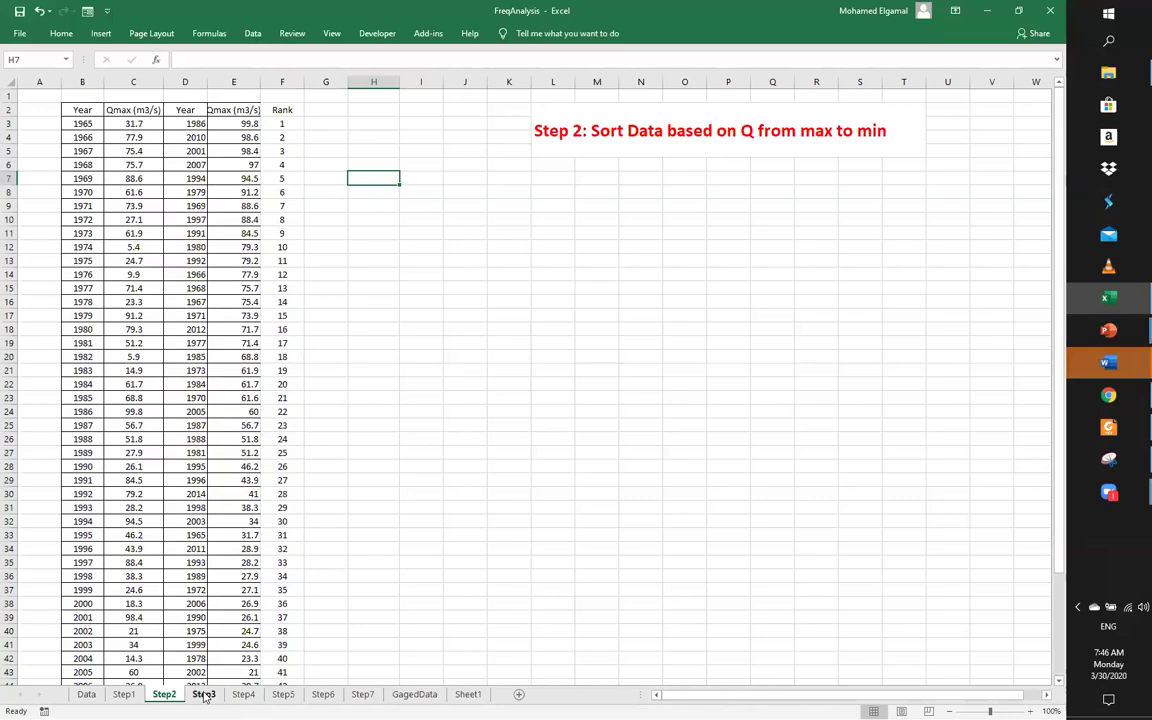
# On the Step3 sheet, calculate the Probability of Exceedence with =F3/50 in G3 and fill the formula down to G52
pyautogui.hotkey('ctrl', 'pagedown')
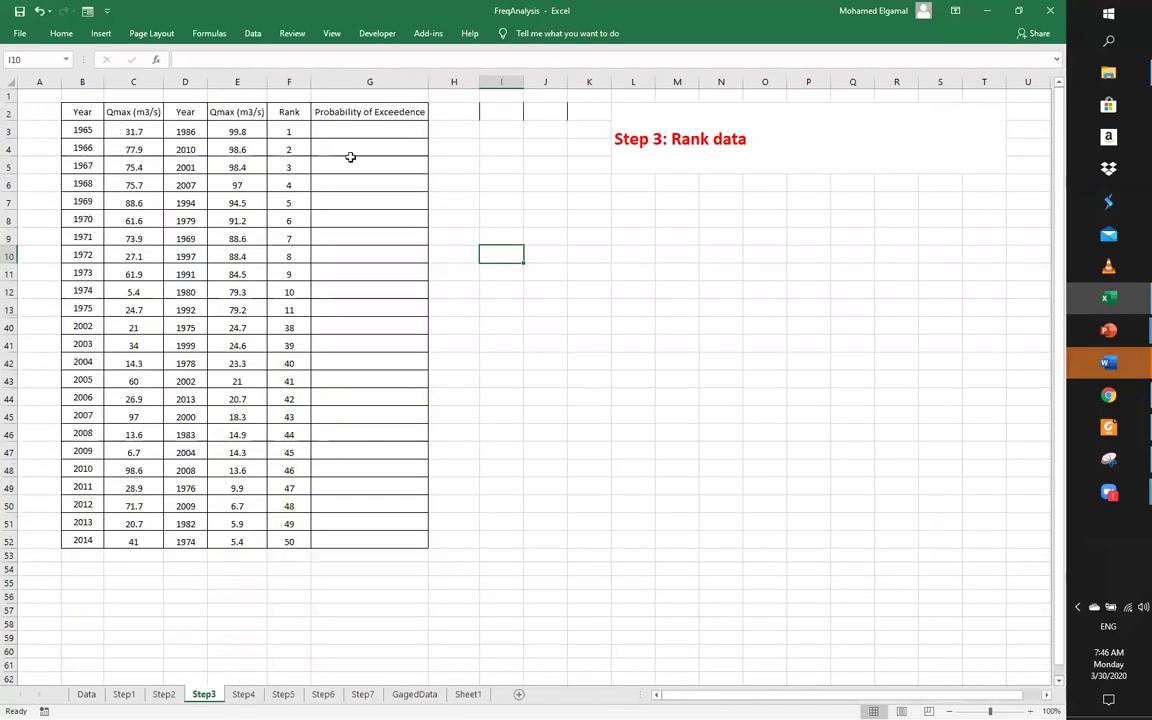
pyautogui.click(366, 131)
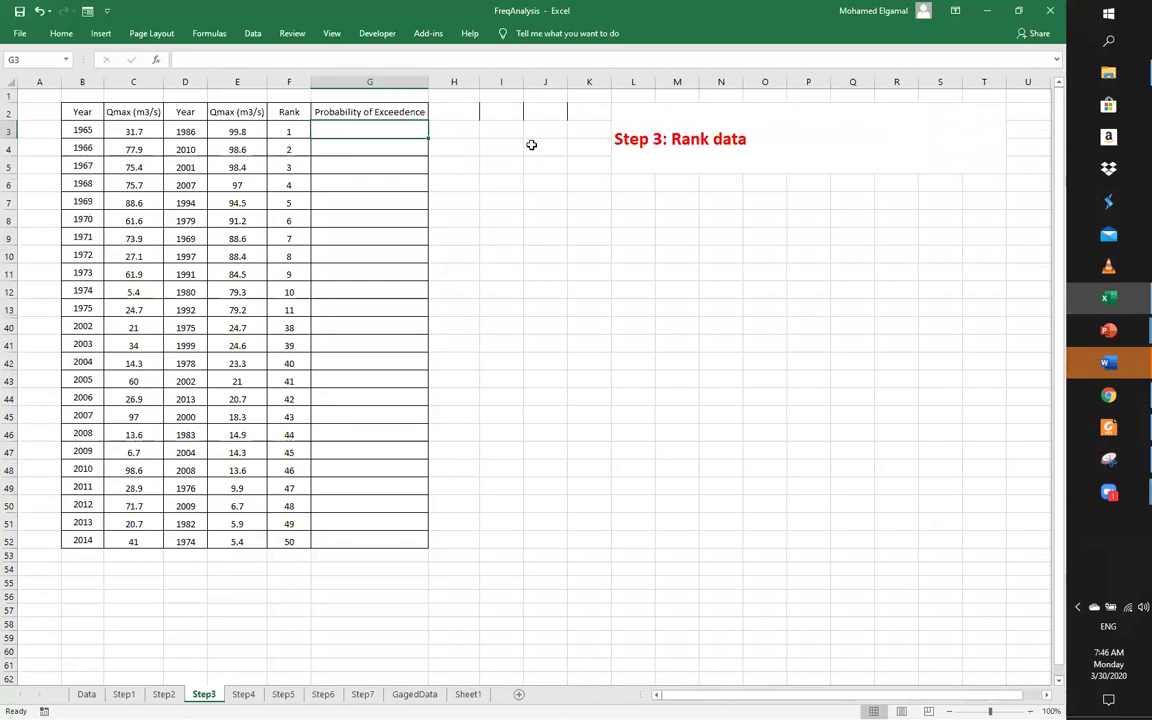
pyautogui.write('=')
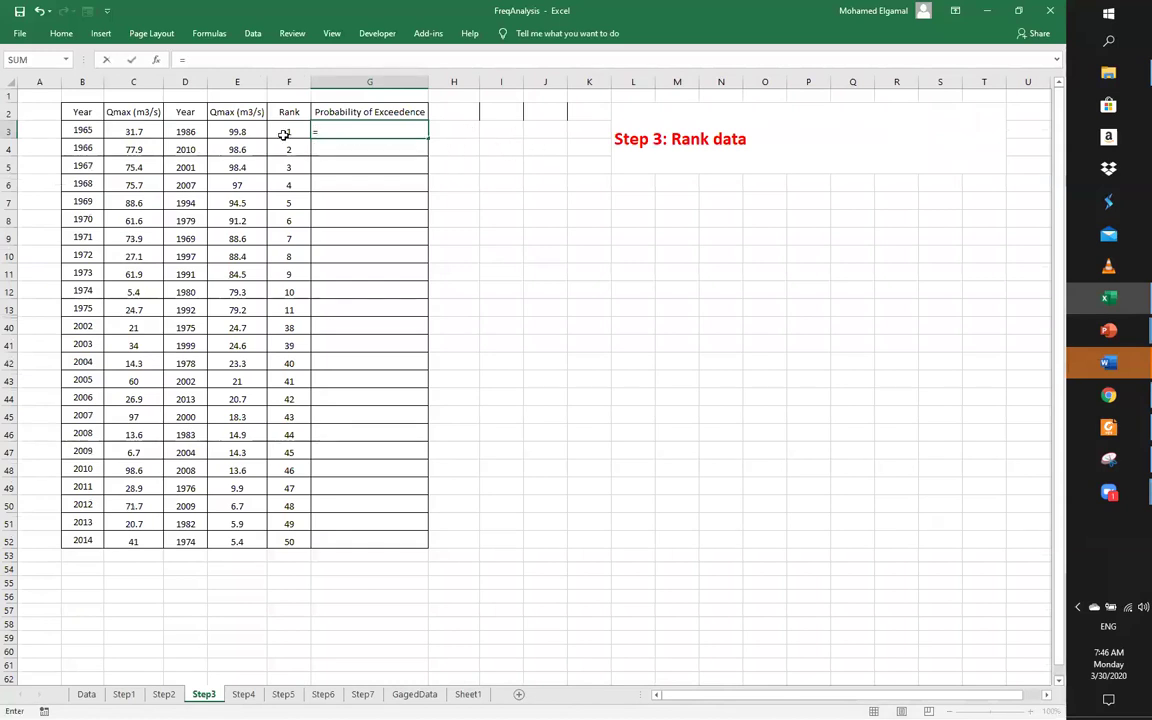
pyautogui.click(284, 134)
pyautogui.write('/')
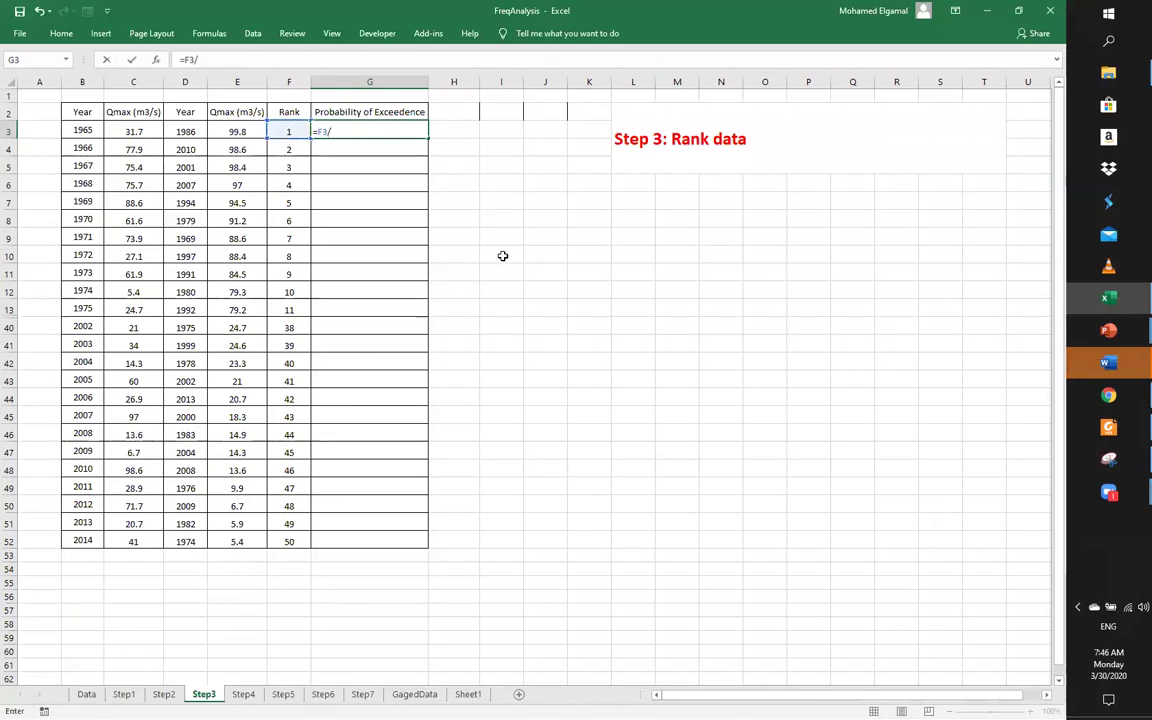
pyautogui.write('50')
pyautogui.press('Return')
pyautogui.click(412, 129)
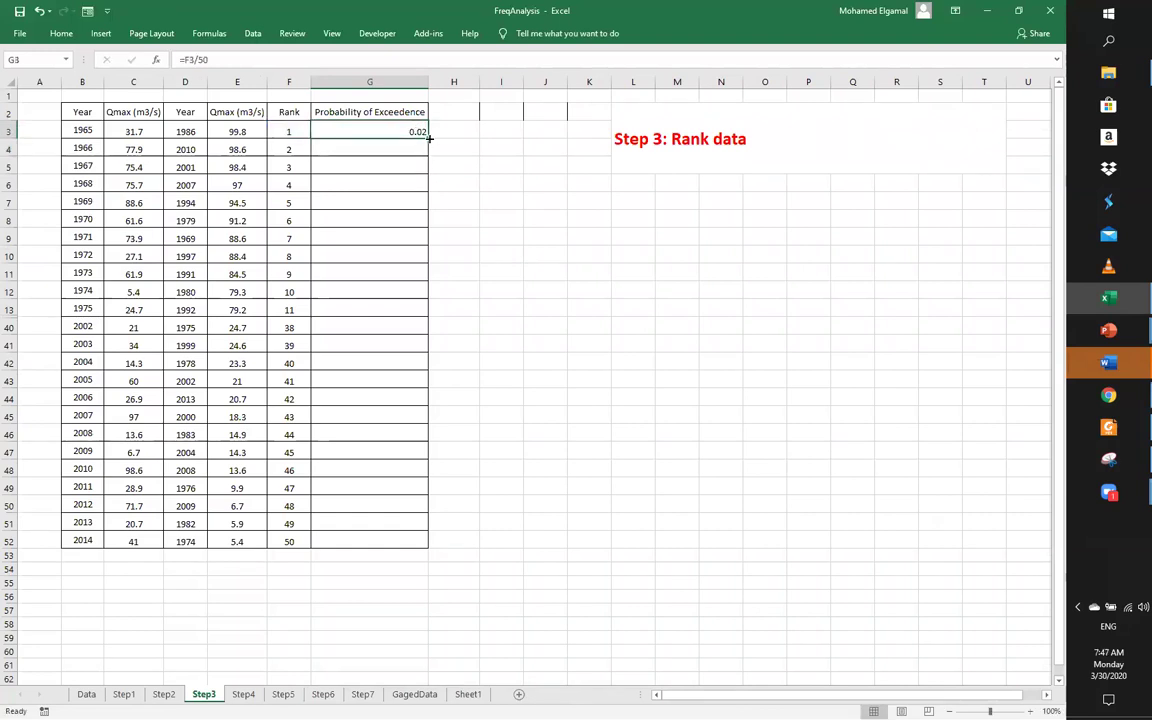
pyautogui.doubleClick(428, 138)
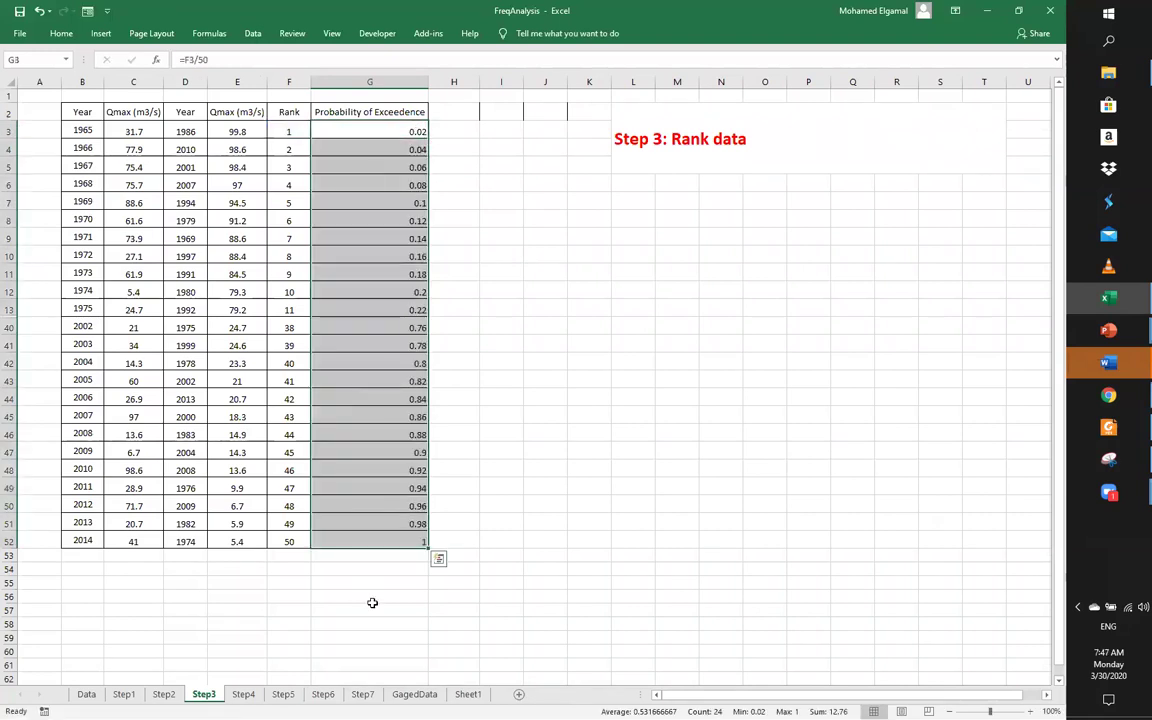
# Label the Probability of Exceedence column with "California" in G1, above its header
pyautogui.click(394, 99)
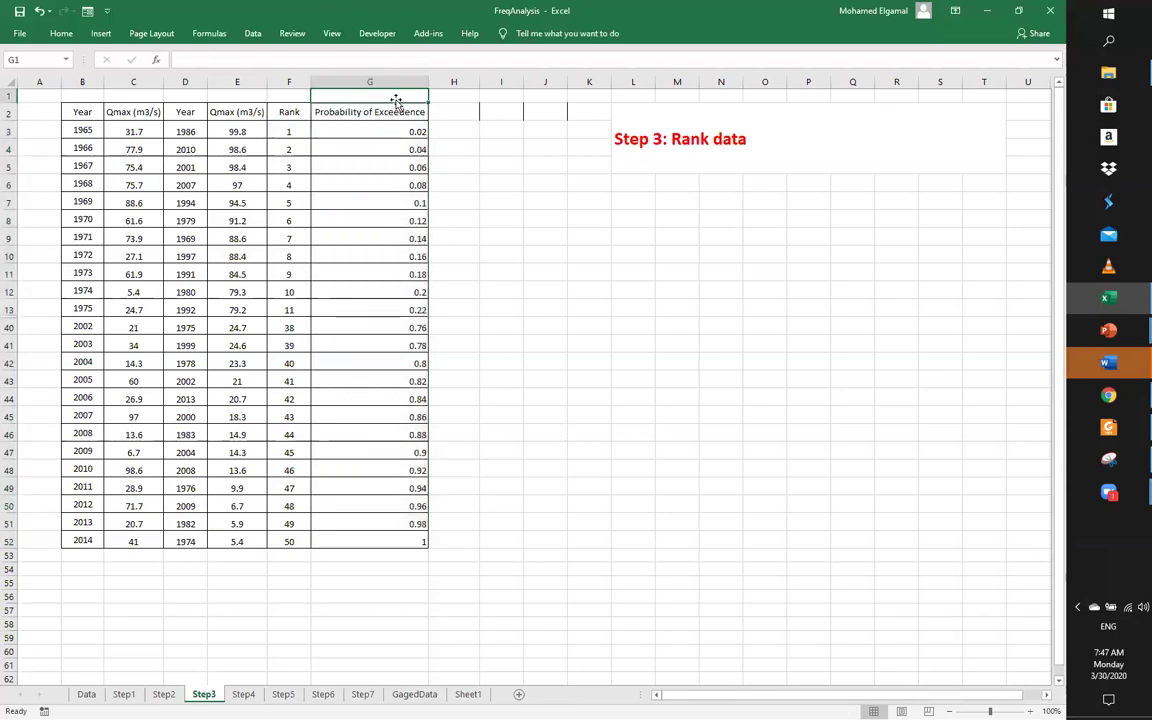
pyautogui.write('California')
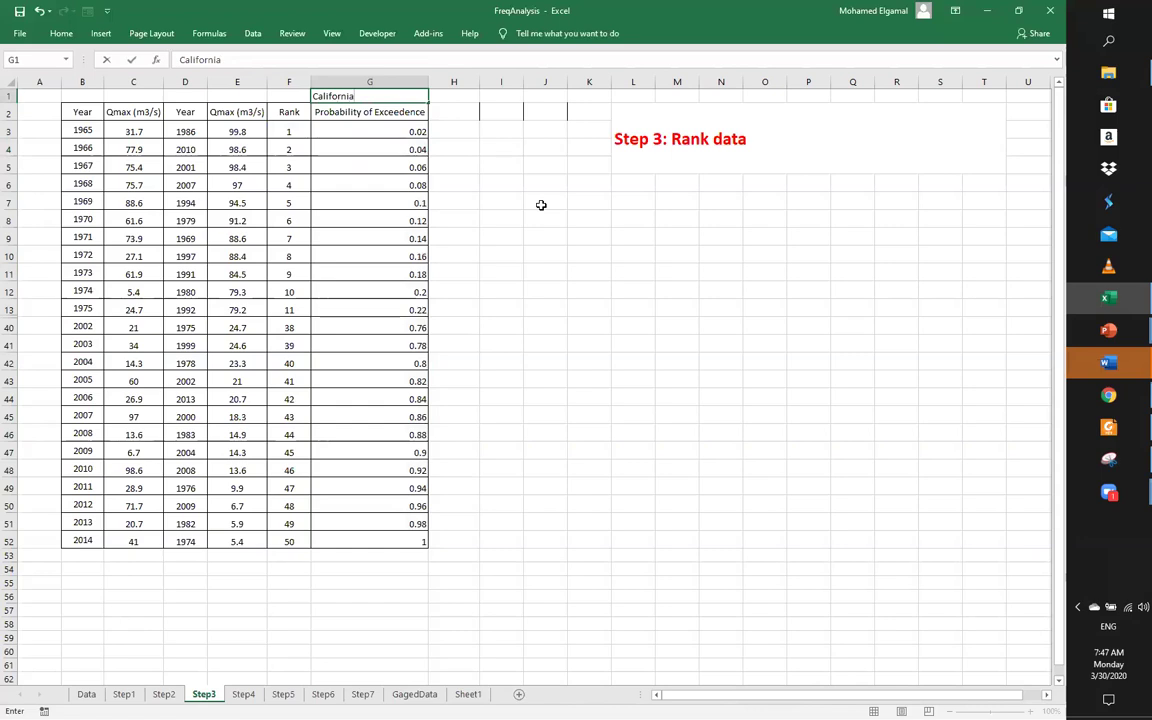
pyautogui.press('Return')
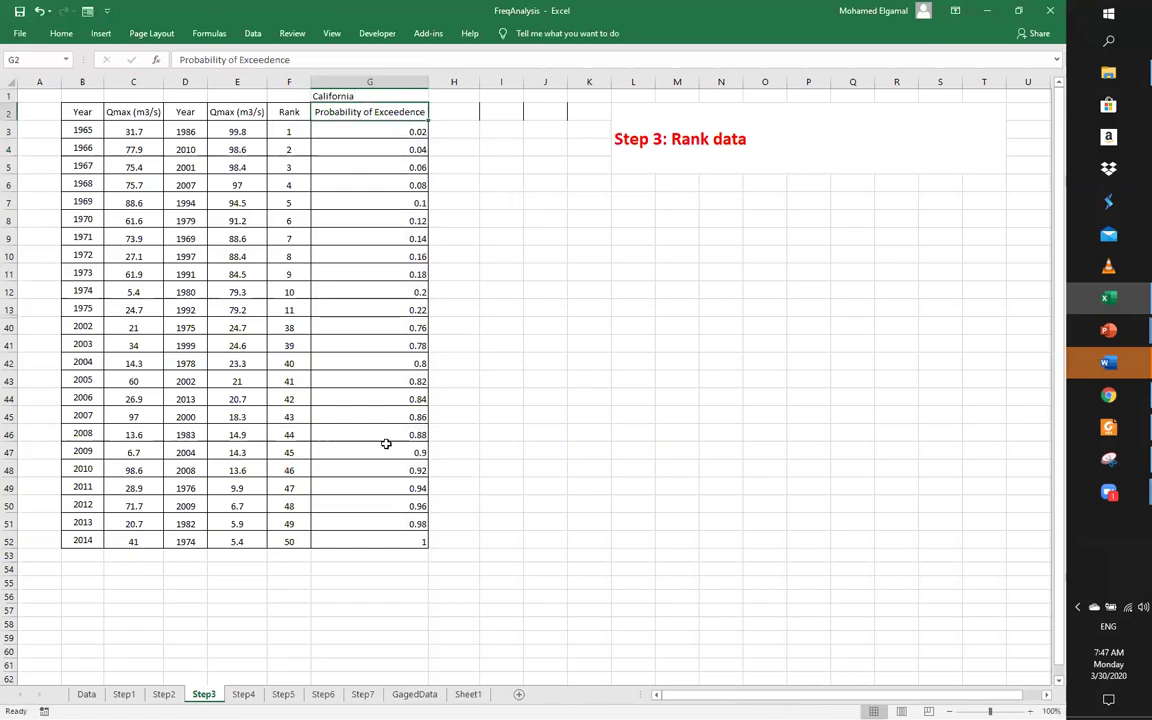
# Examine the lowest flow's probability on the Step3 sheet and the instruction on the Step4 sheet, finishing on Step3
pyautogui.click(388, 543)
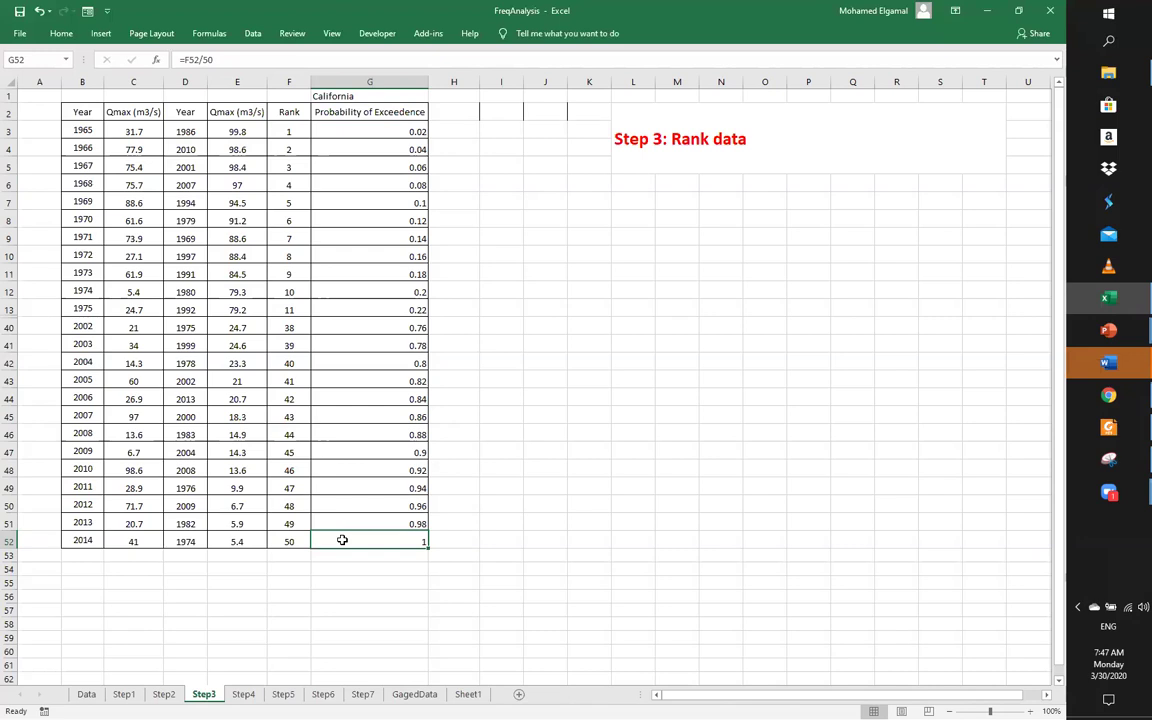
pyautogui.click(243, 539)
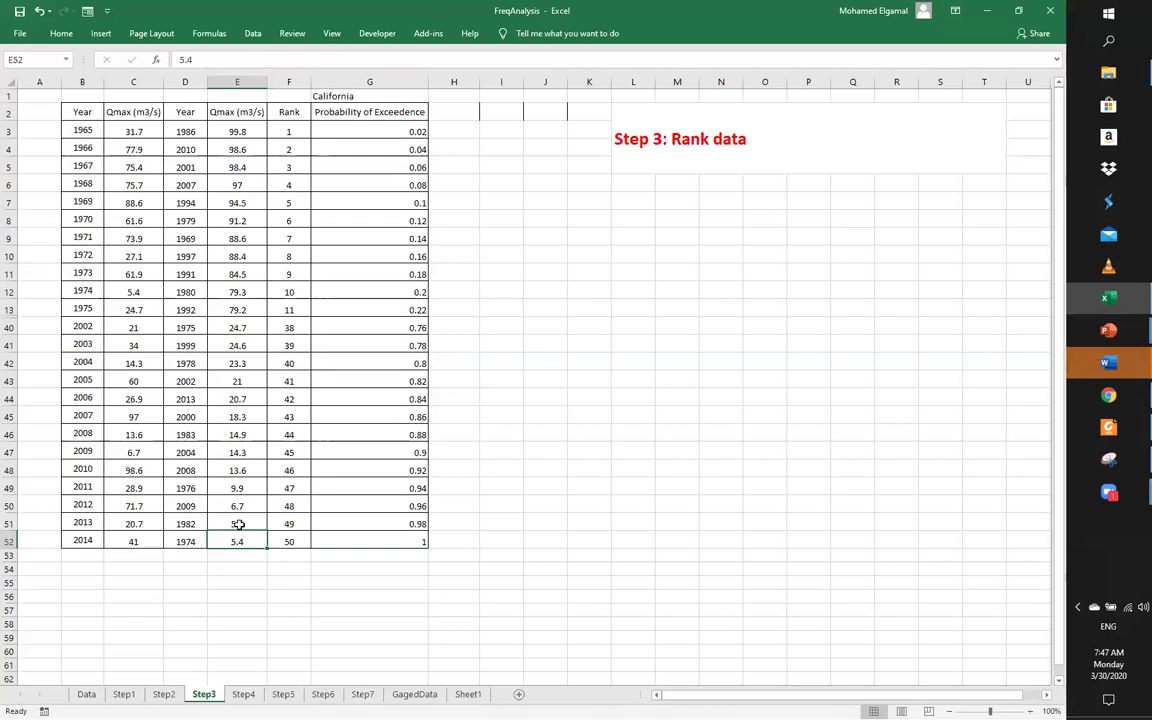
pyautogui.click(378, 543)
pyautogui.click(589, 428)
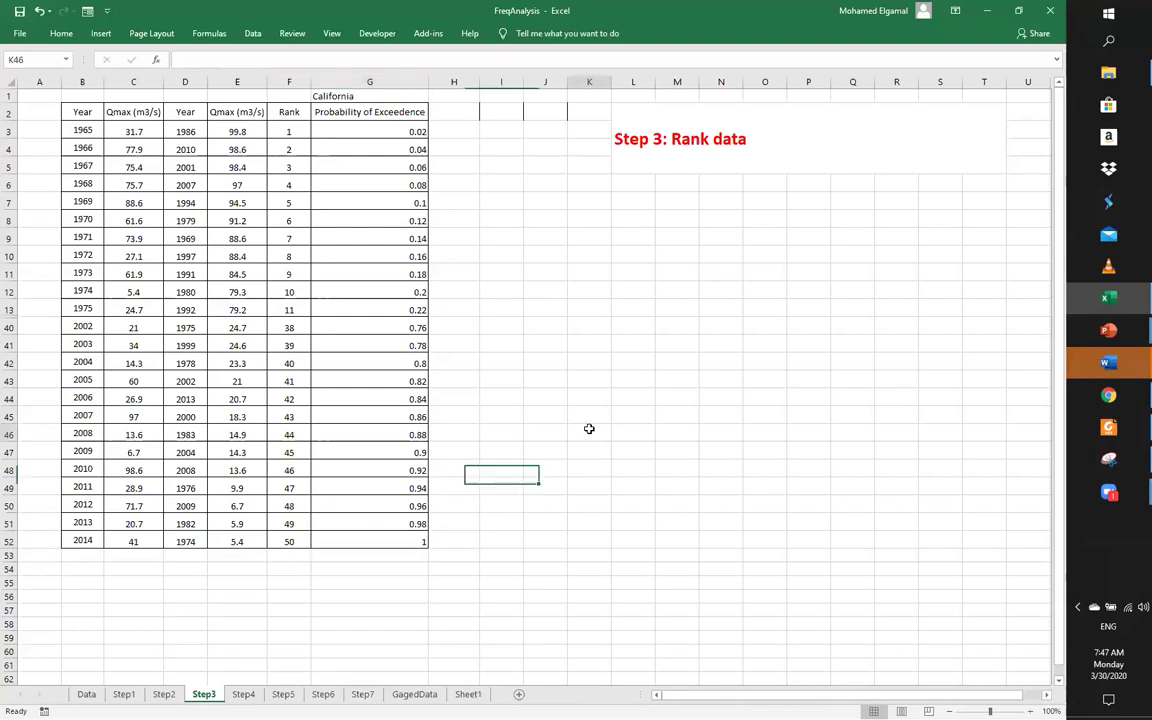
pyautogui.click(350, 97)
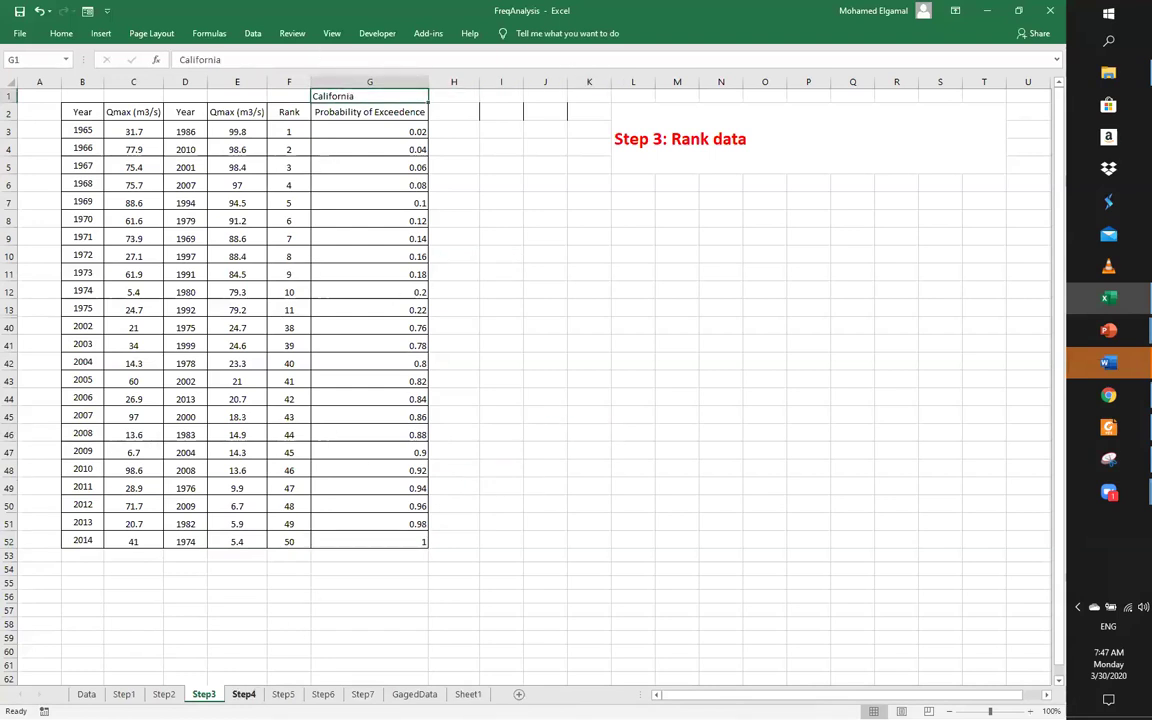
pyautogui.click(243, 694)
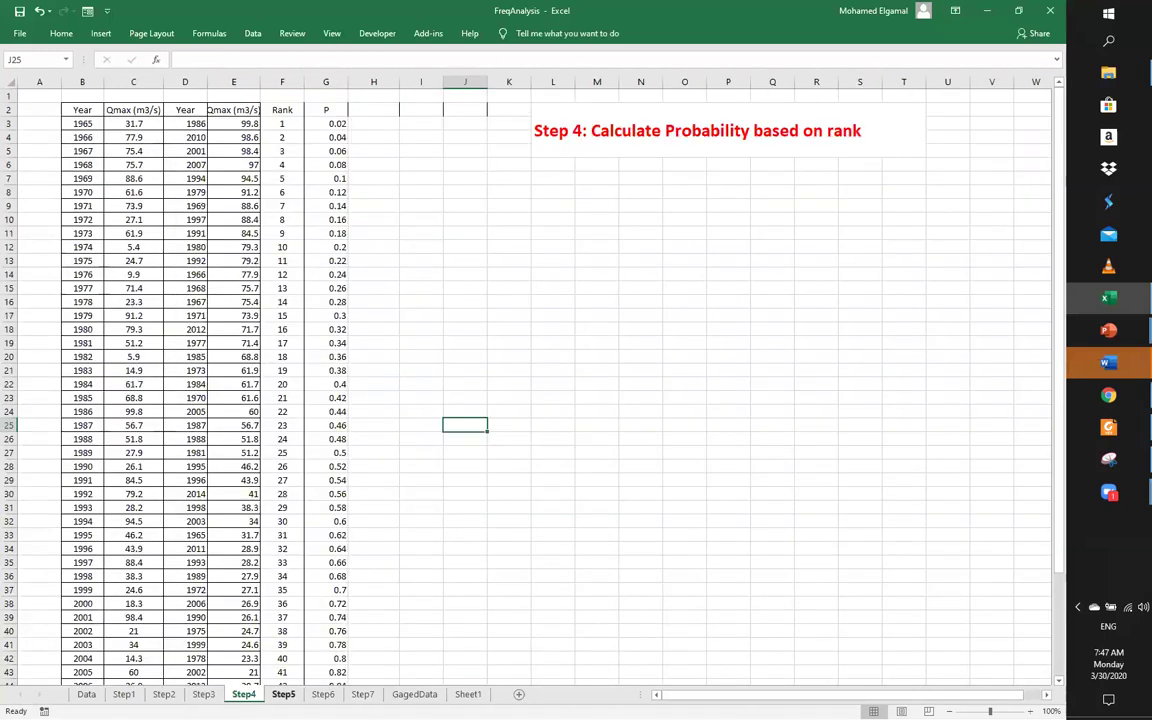
pyautogui.hotkey('ctrl', 'pageup')
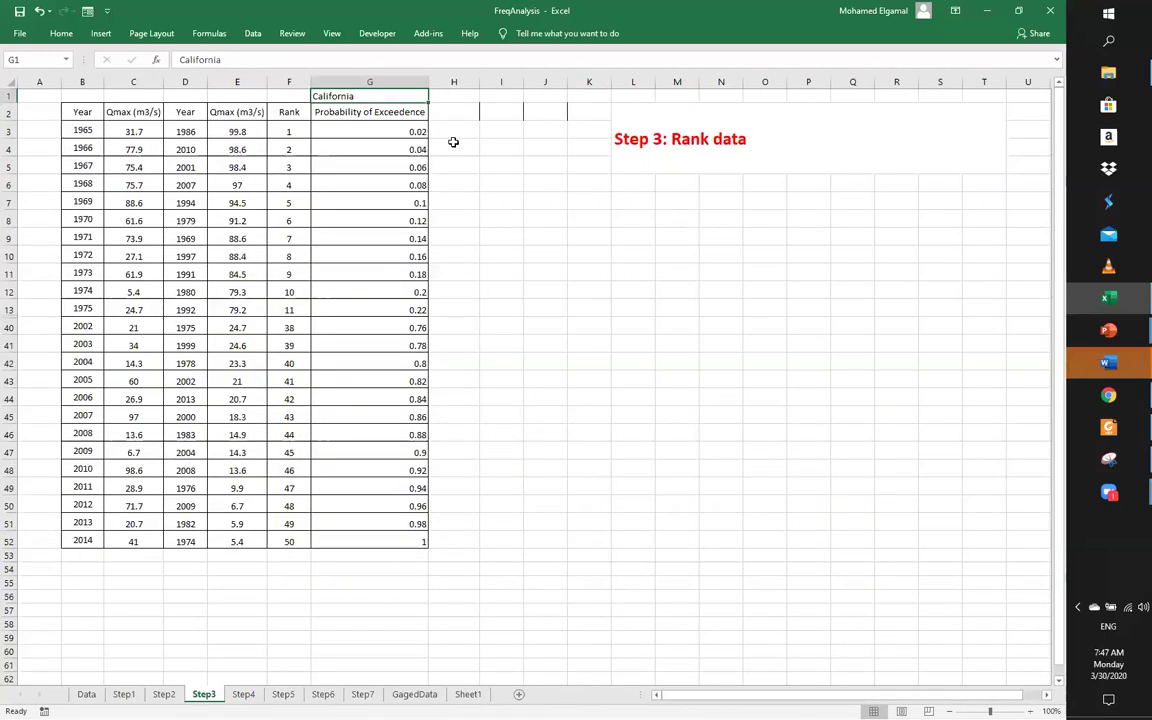
# Add the headers "Weibull" in H1 and "PofExceed" in H2 for a second exceedence probability column
pyautogui.click(436, 95)
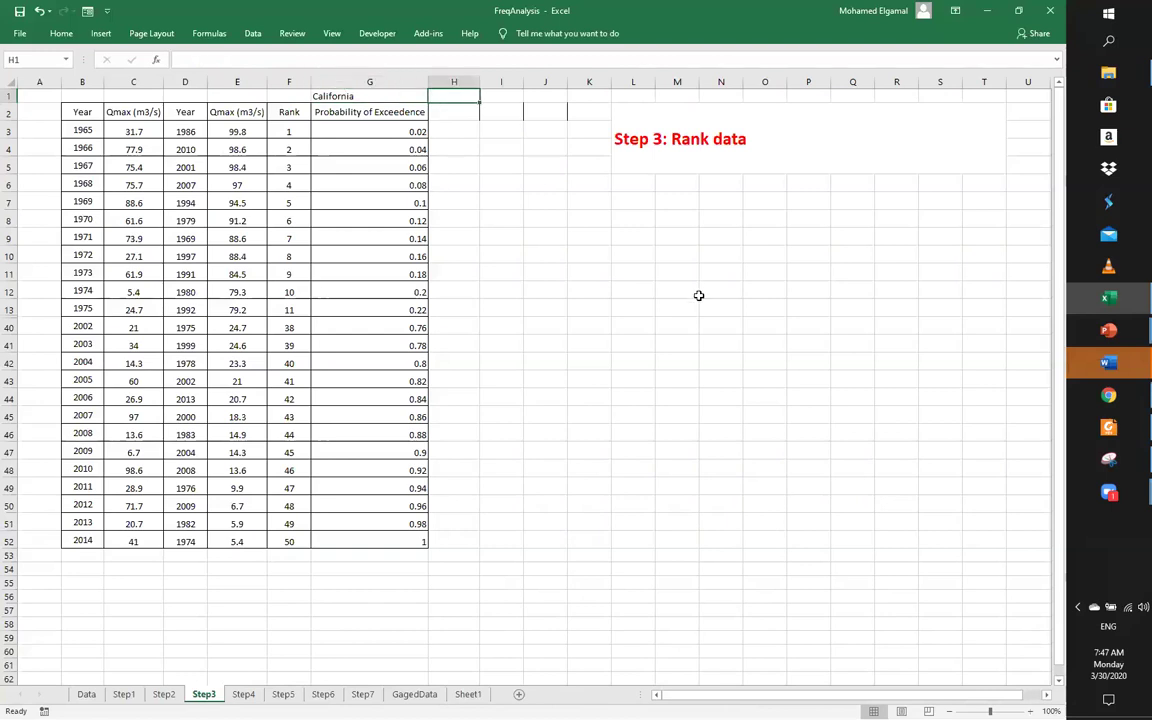
pyautogui.write('Weibull')
pyautogui.press('Return')
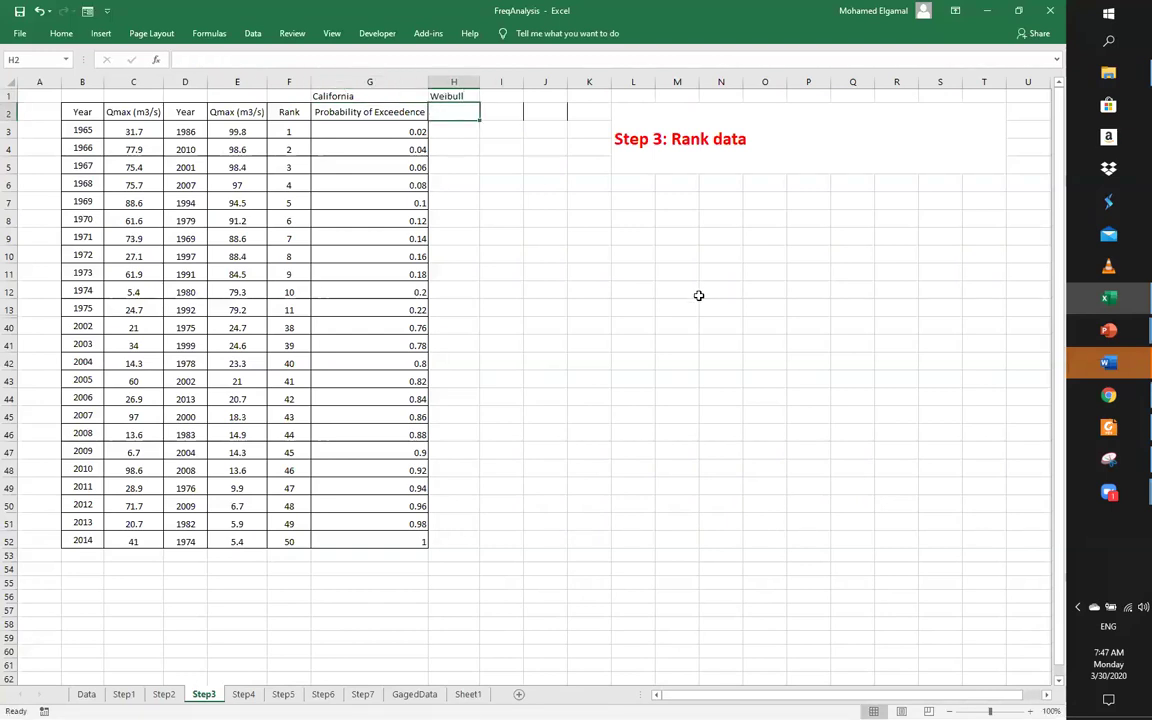
pyautogui.write('PofExceed')
pyautogui.press('Return')
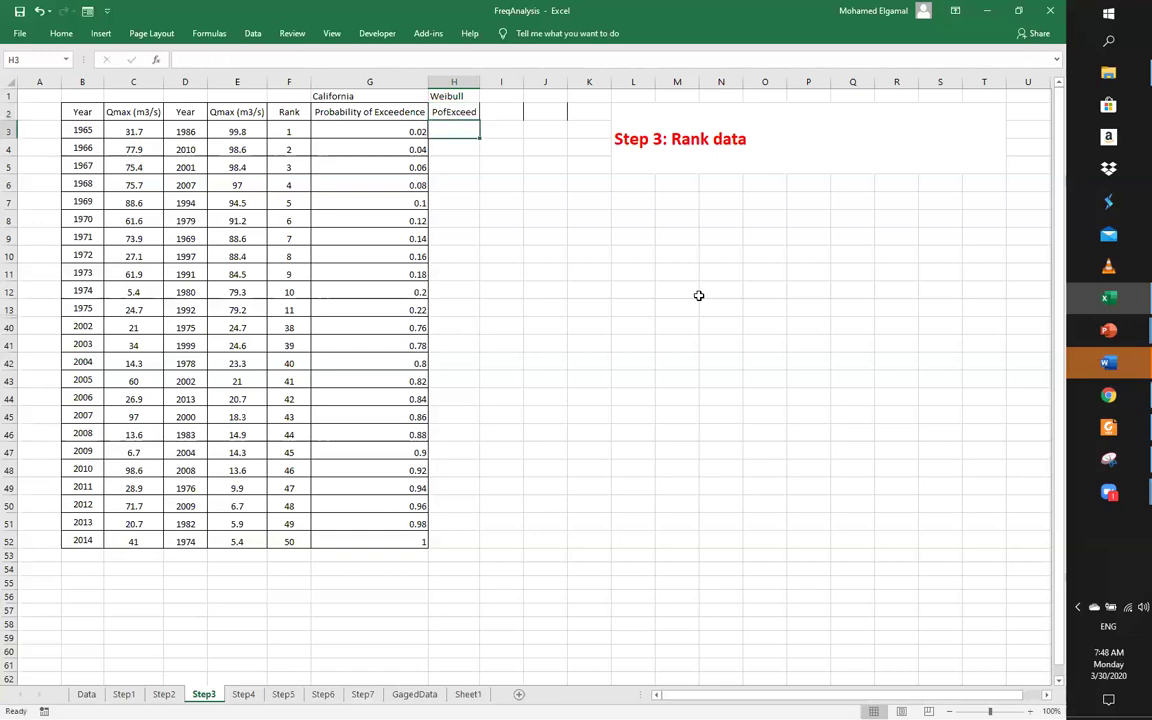
# Calculate the Weibull exceedence probability with =F3/(50+1) in H3 and fill the formula down to H52
pyautogui.write('=')
pyautogui.click(279, 130)
pyautogui.write('/(50+1')
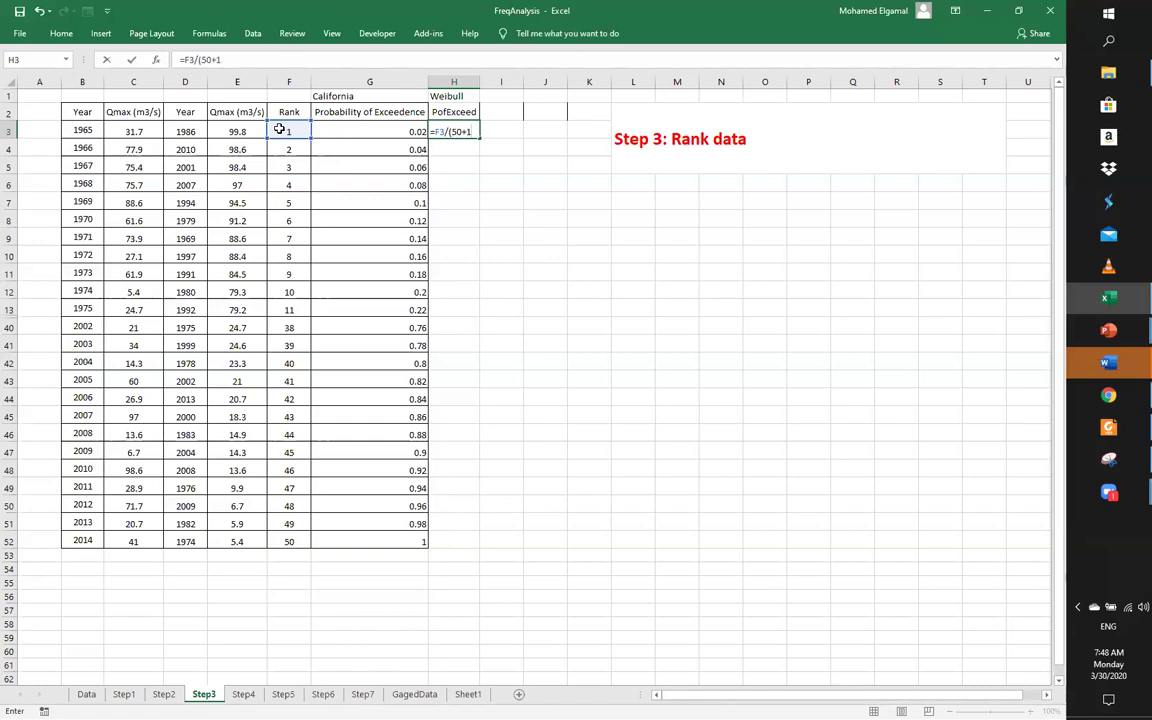
pyautogui.write(')')
pyautogui.press('Return')
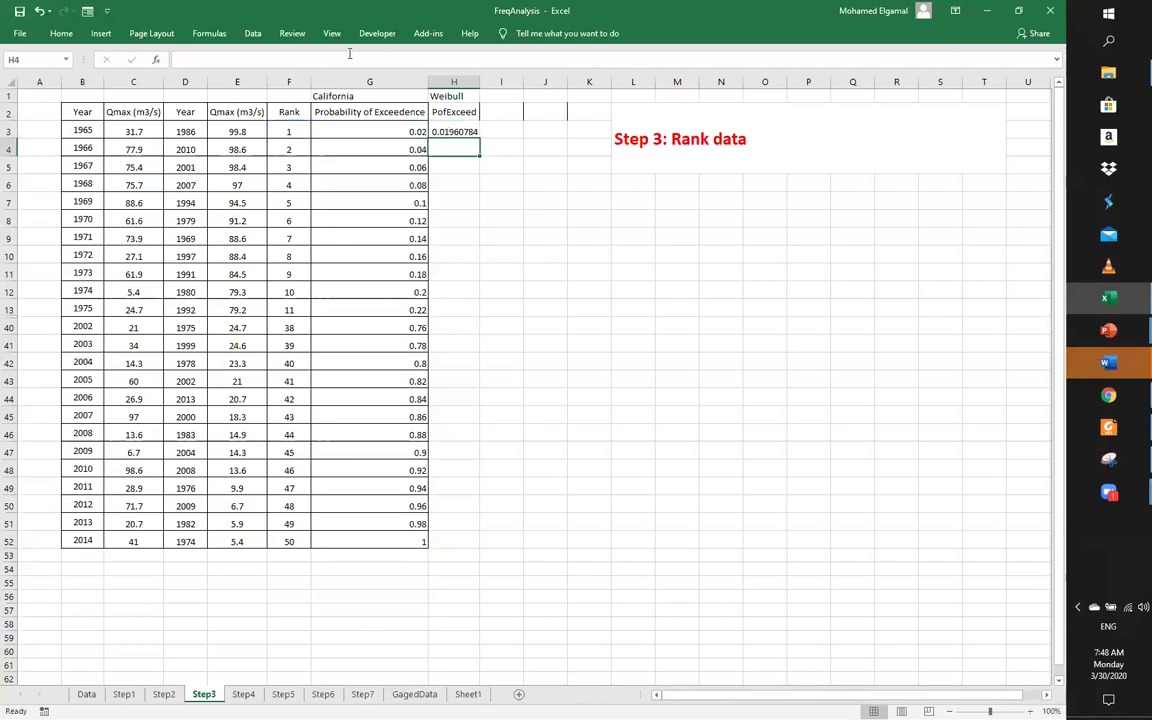
pyautogui.click(458, 132)
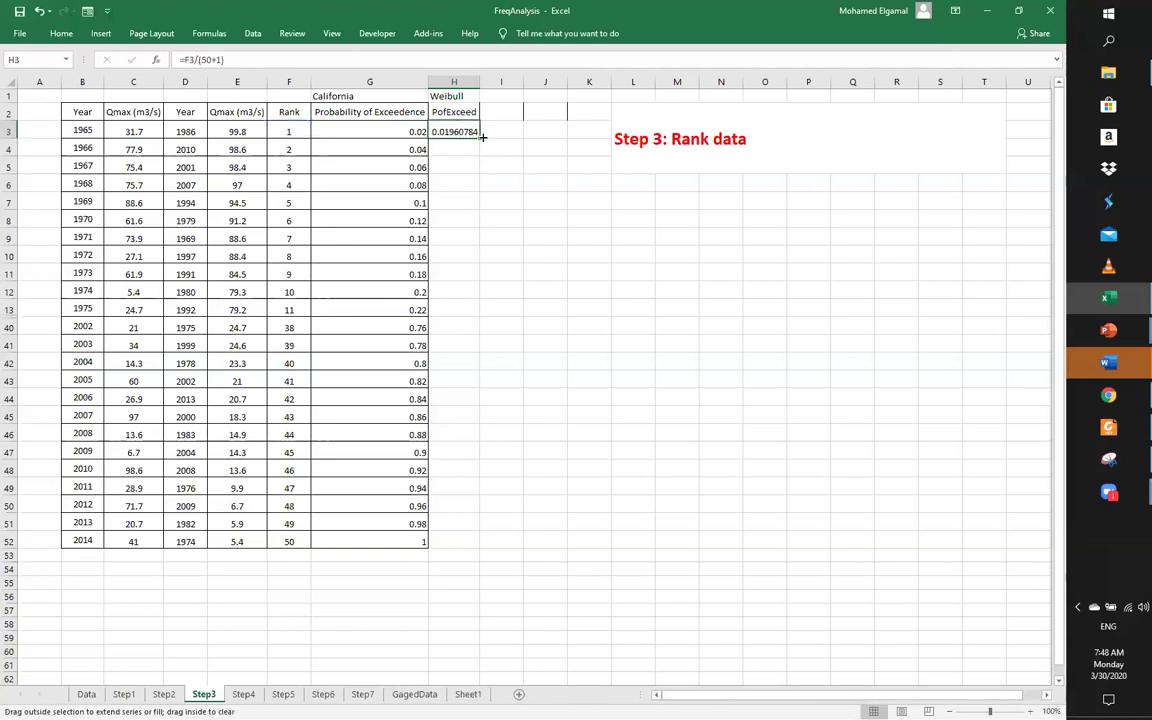
pyautogui.doubleClick(481, 136)
pyautogui.click(635, 459)
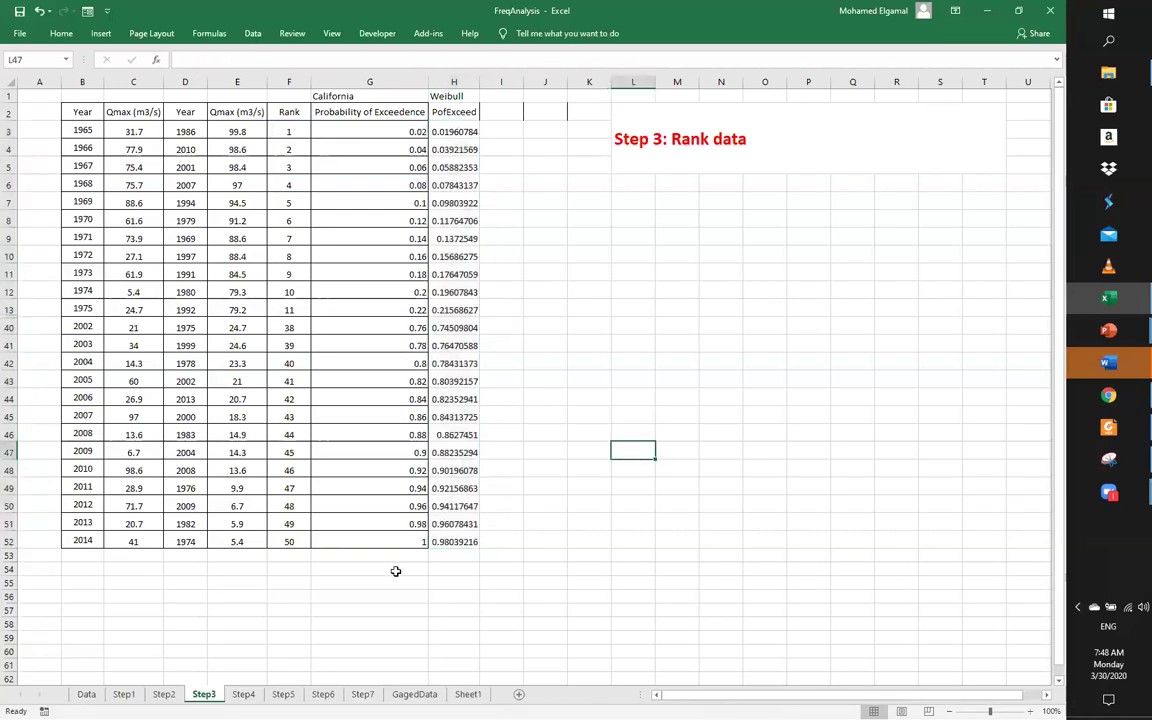
# Compare the California and Weibull exceedence probabilities of the lowest-ranked flow in row 52
pyautogui.click(450, 547)
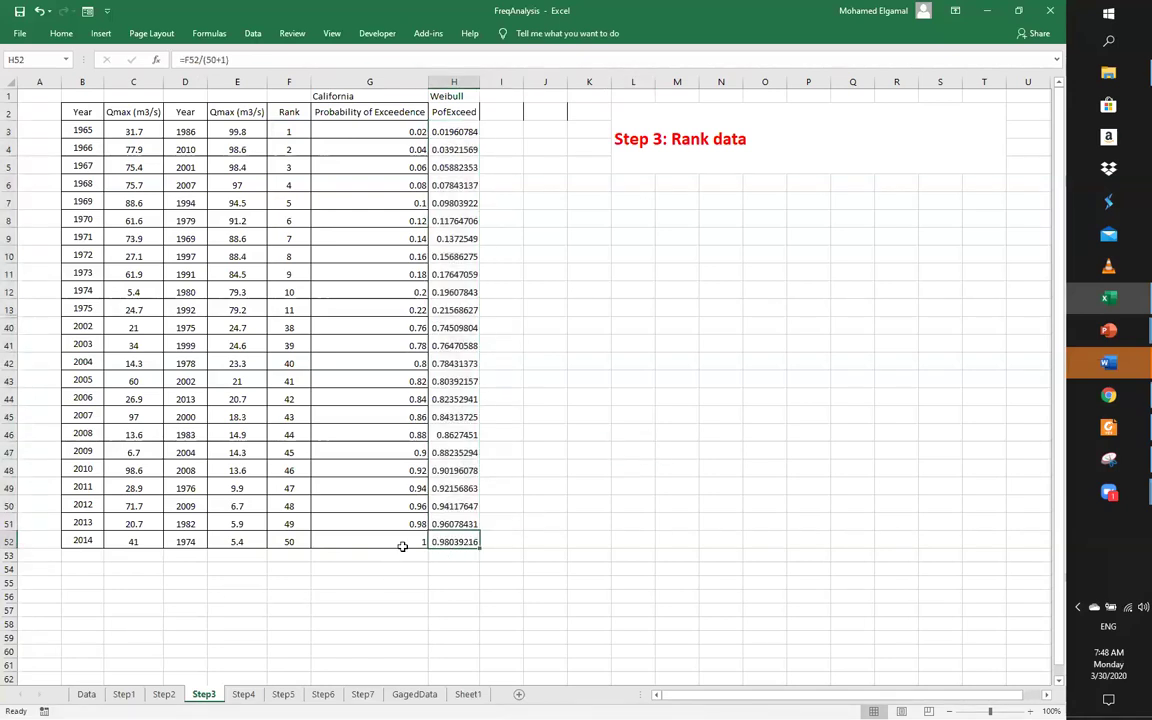
pyautogui.click(406, 540)
pyautogui.click(455, 542)
pyautogui.click(498, 365)
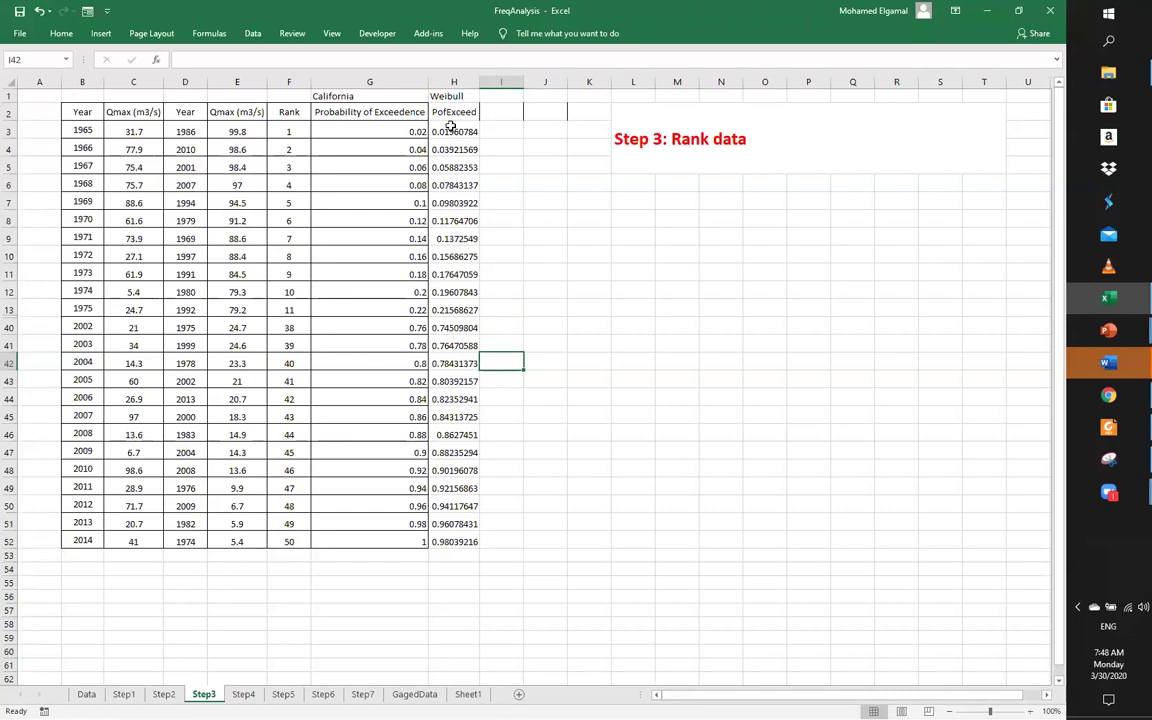
pyautogui.click(528, 451)
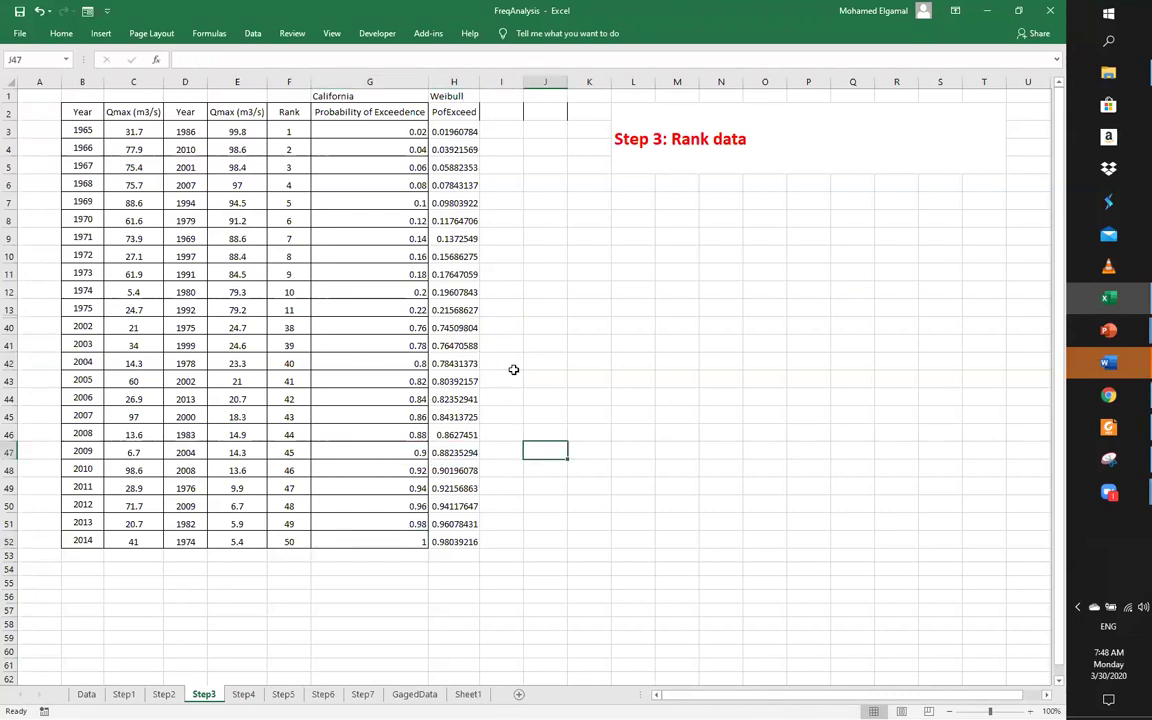
# Add an "RP" column in I2, enter =1/H3 in I3 and fill the formula down to I52
pyautogui.click(506, 112)
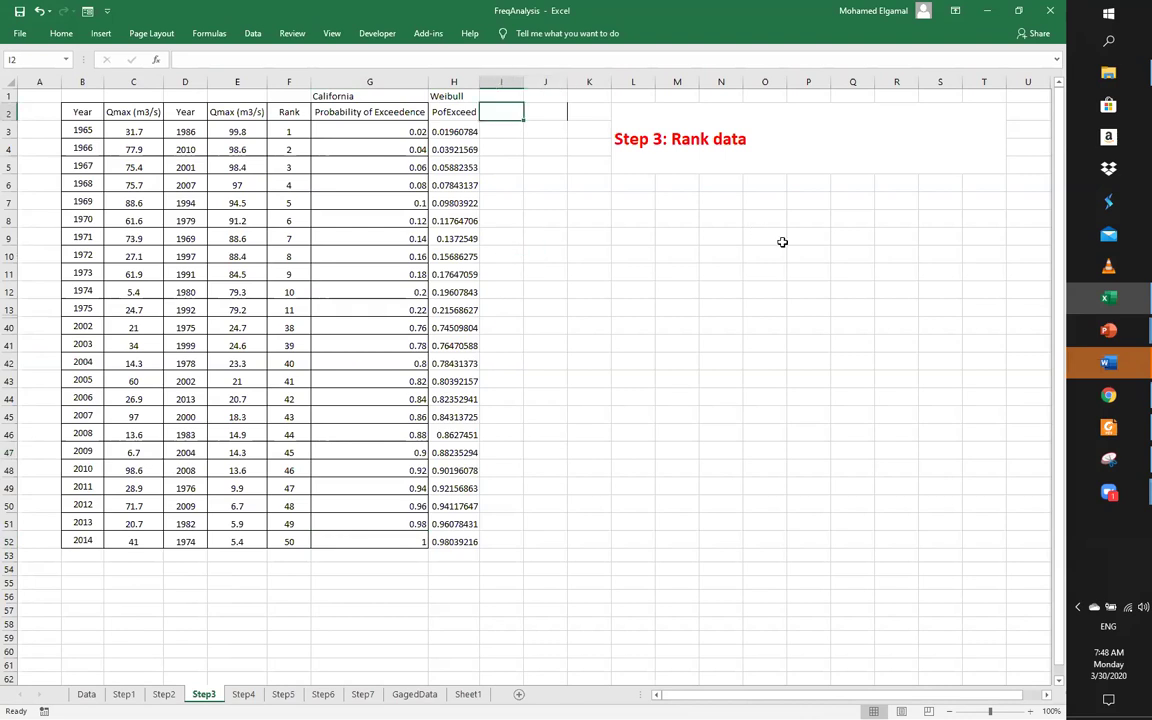
pyautogui.write('RP')
pyautogui.press('Return')
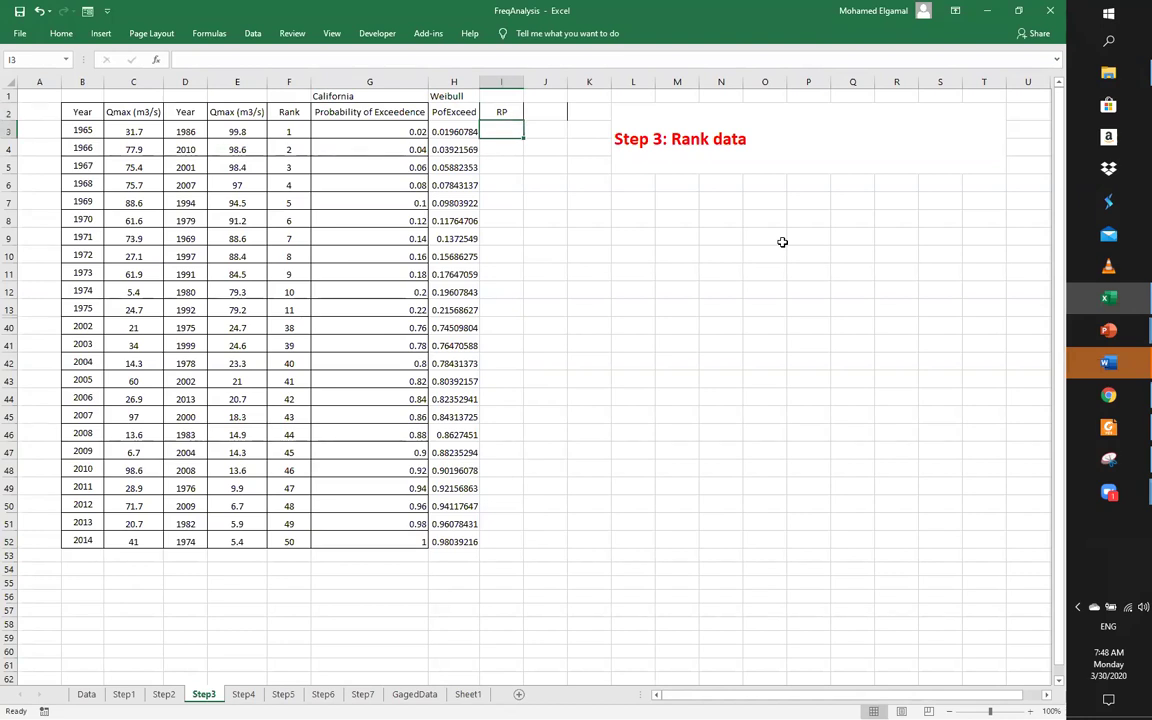
pyautogui.write('=')
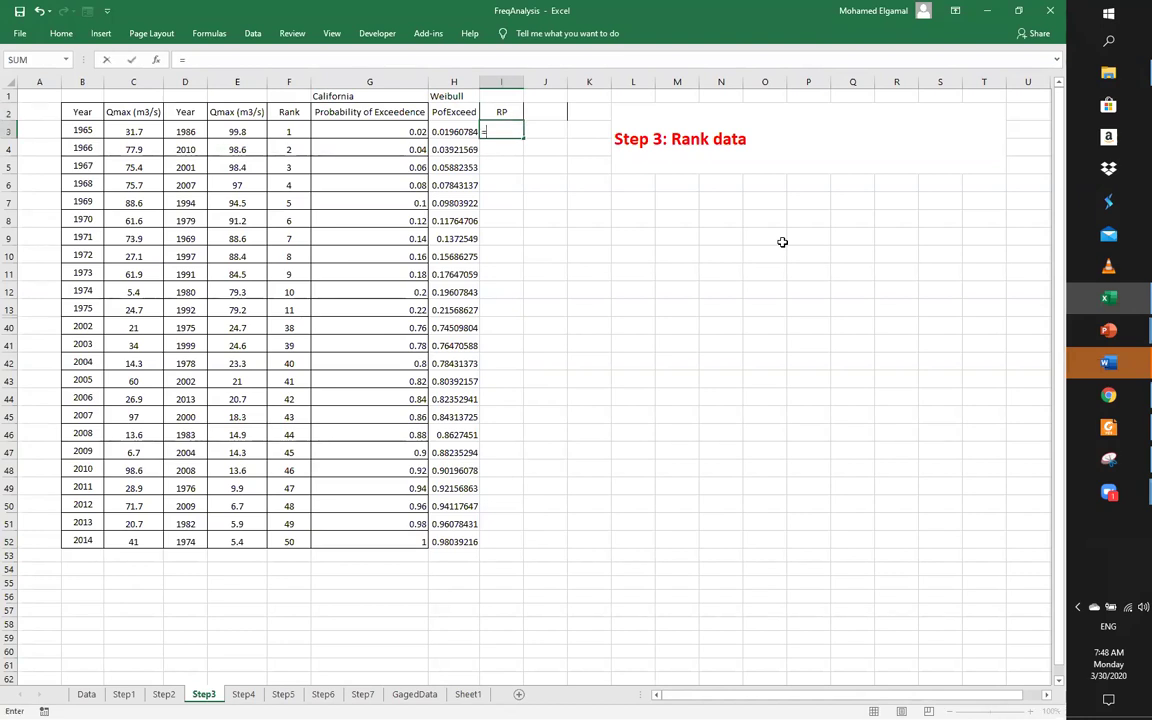
pyautogui.write('1/')
pyautogui.click(466, 131)
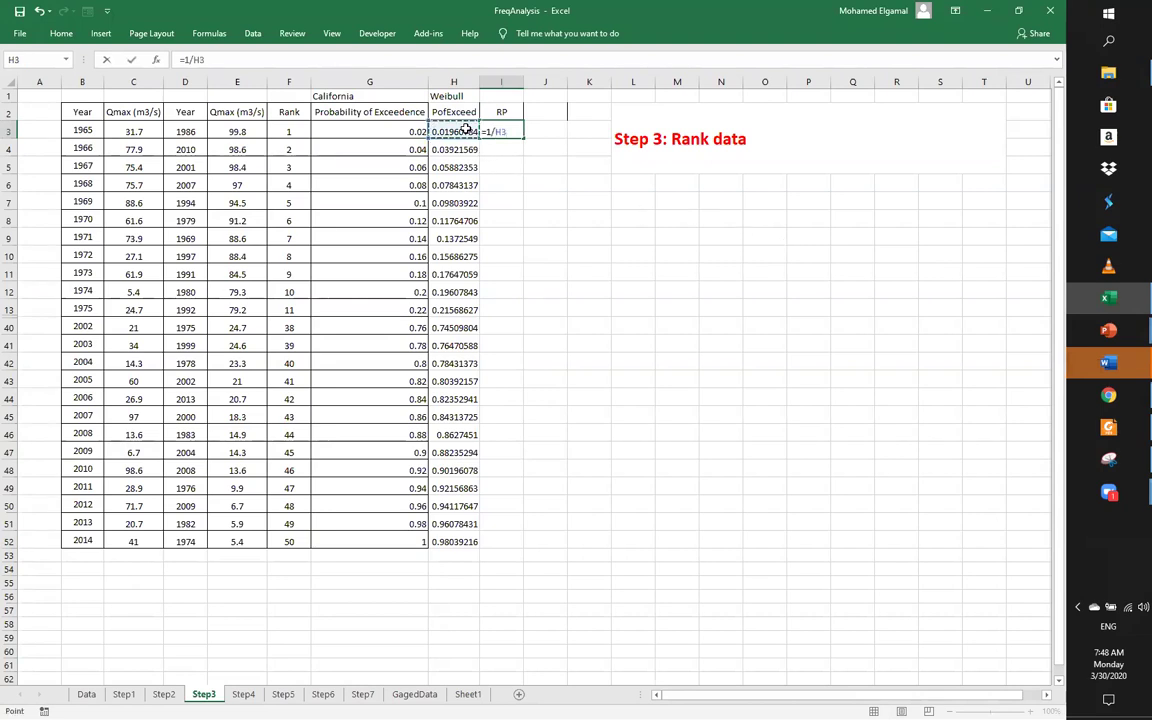
pyautogui.hotkey('ctrl', 'Return')
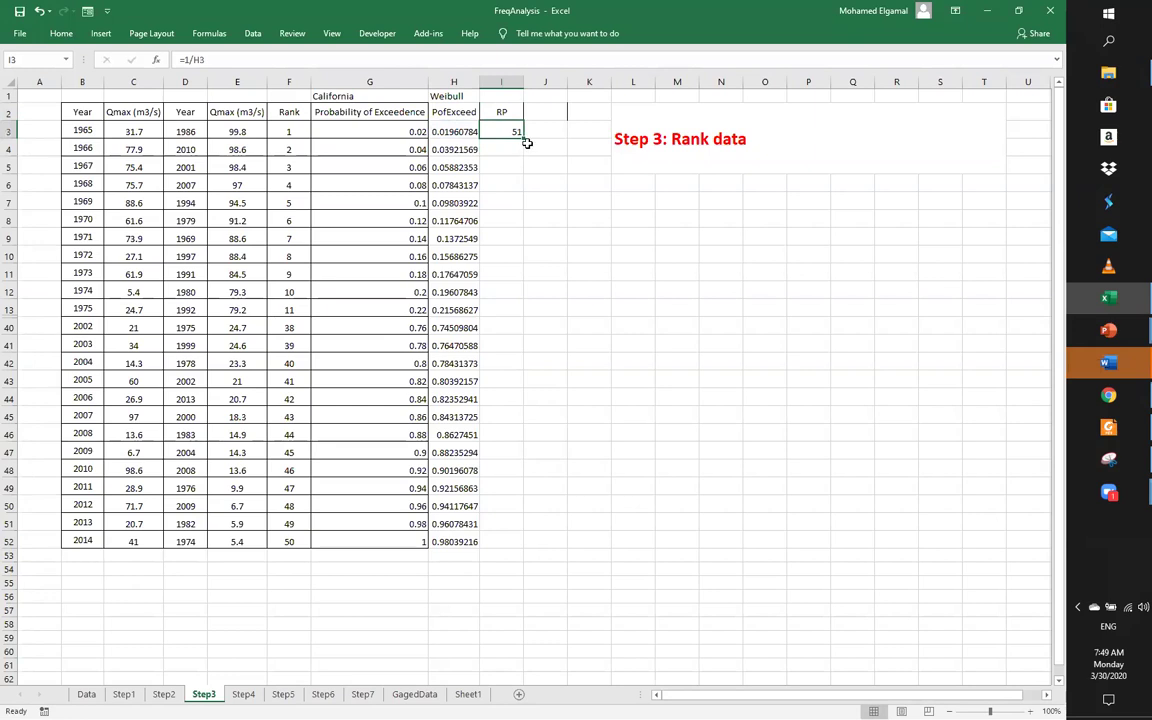
pyautogui.doubleClick(522, 140)
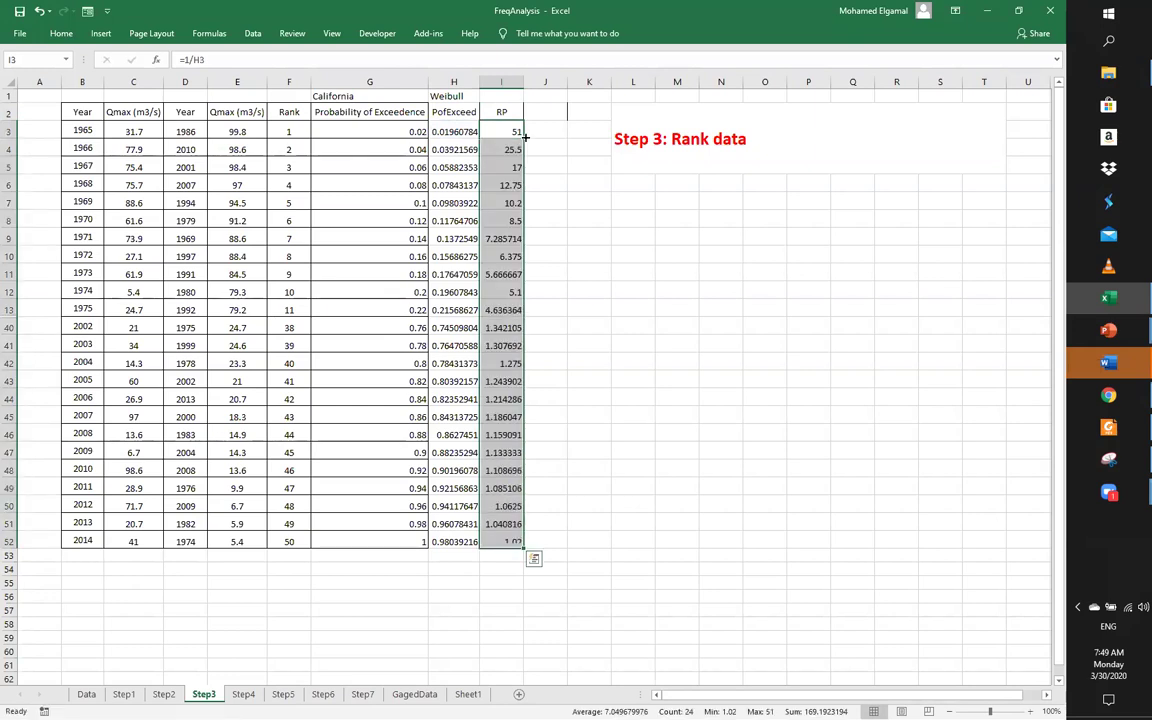
pyautogui.click(617, 338)
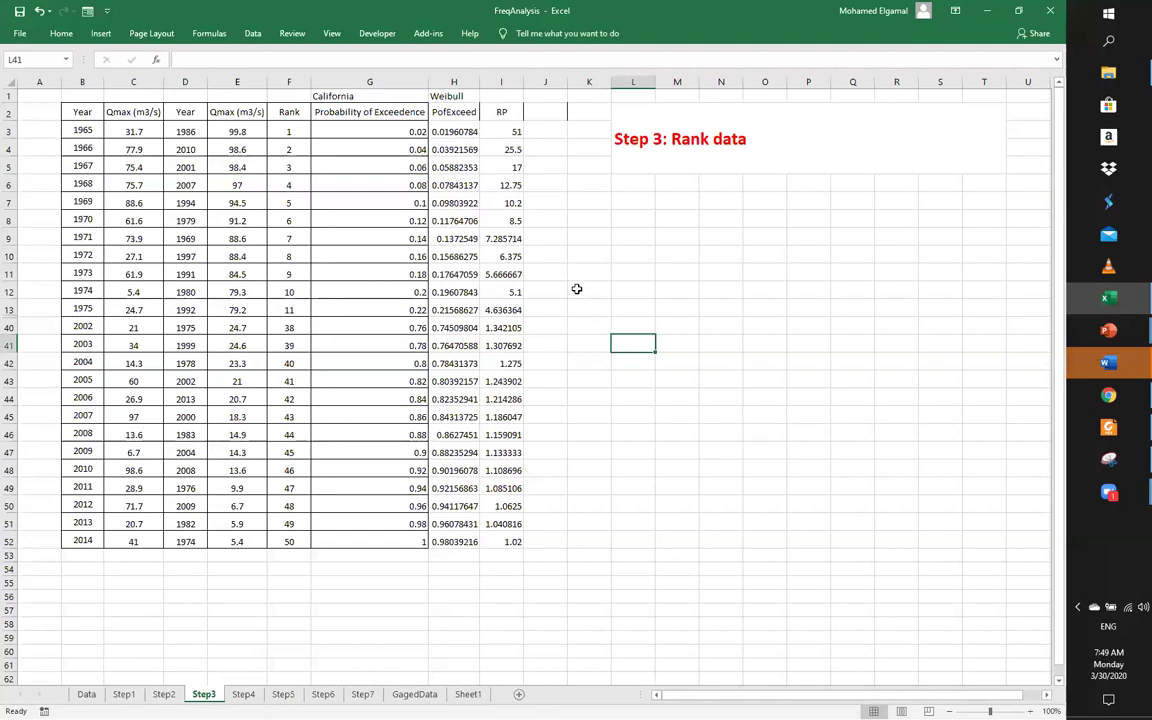
# Examine the RP column alongside the unsorted and sorted Qmax columns
pyautogui.moveTo(507, 111); pyautogui.dragTo(500, 542)
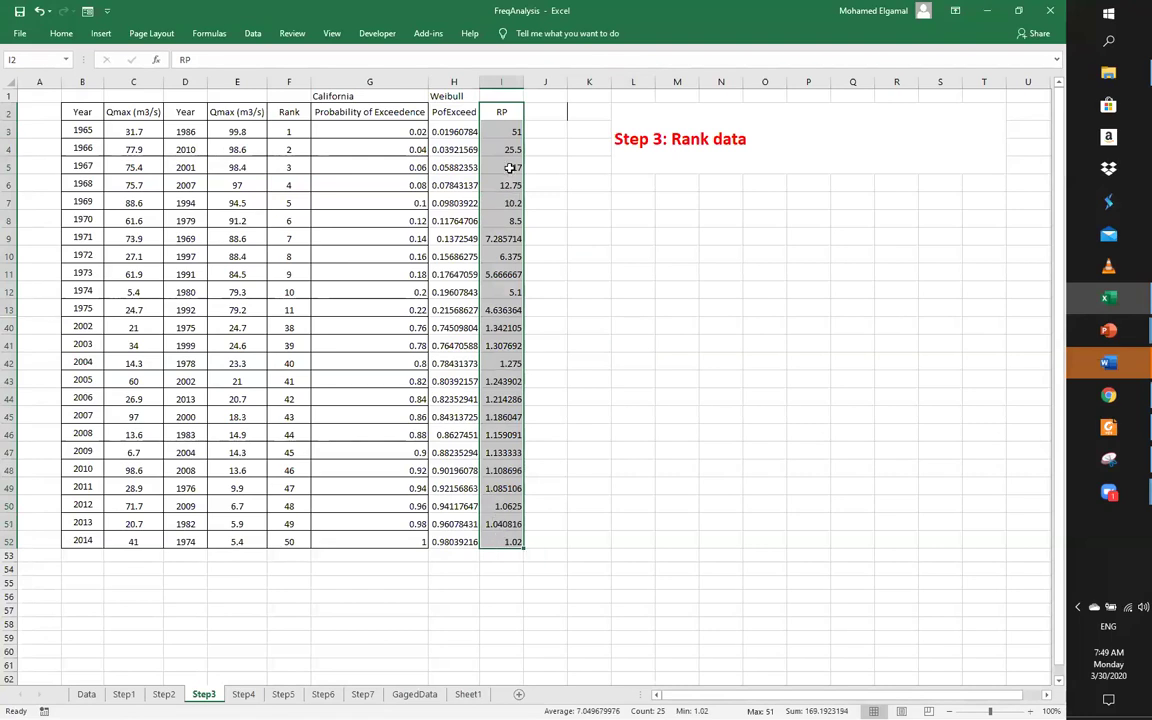
pyautogui.moveTo(503, 112); pyautogui.dragTo(510, 532)
pyautogui.moveTo(225, 106); pyautogui.dragTo(241, 490)
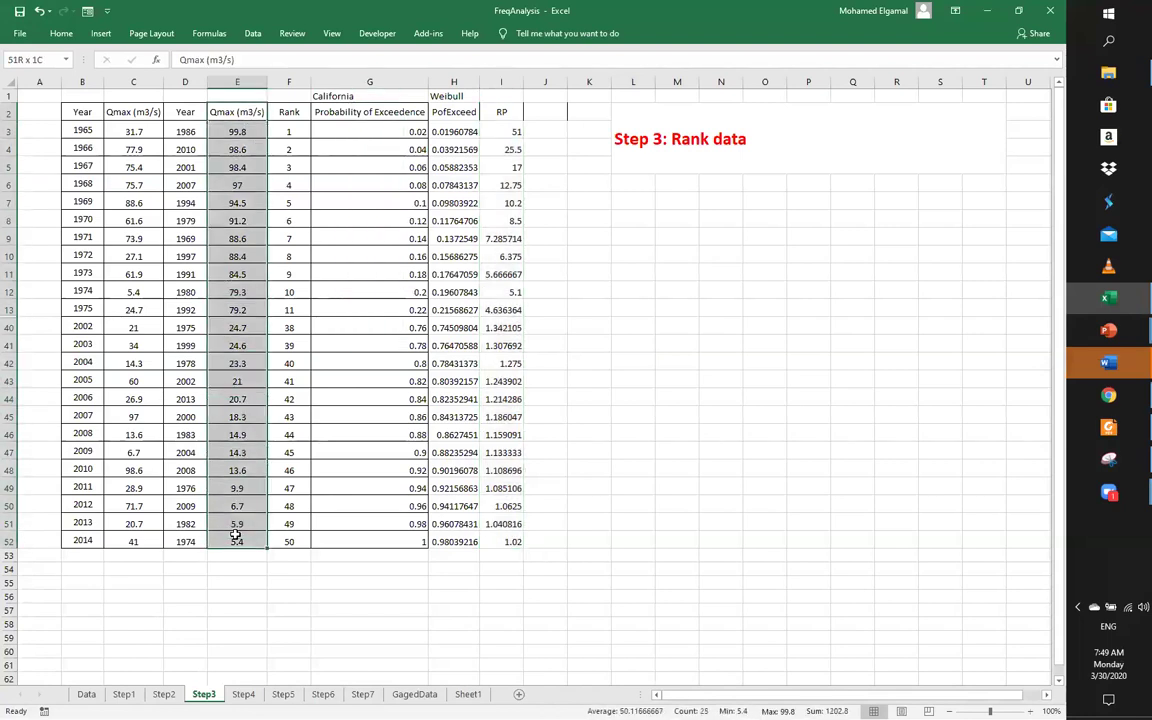
pyautogui.moveTo(112, 113); pyautogui.dragTo(150, 362)
pyautogui.moveTo(245, 108); pyautogui.dragTo(237, 434)
# Add a "Q" column in J2, reference the sorted Qmax with =E3 in J3 and fill it down to J52
pyautogui.click(553, 114)
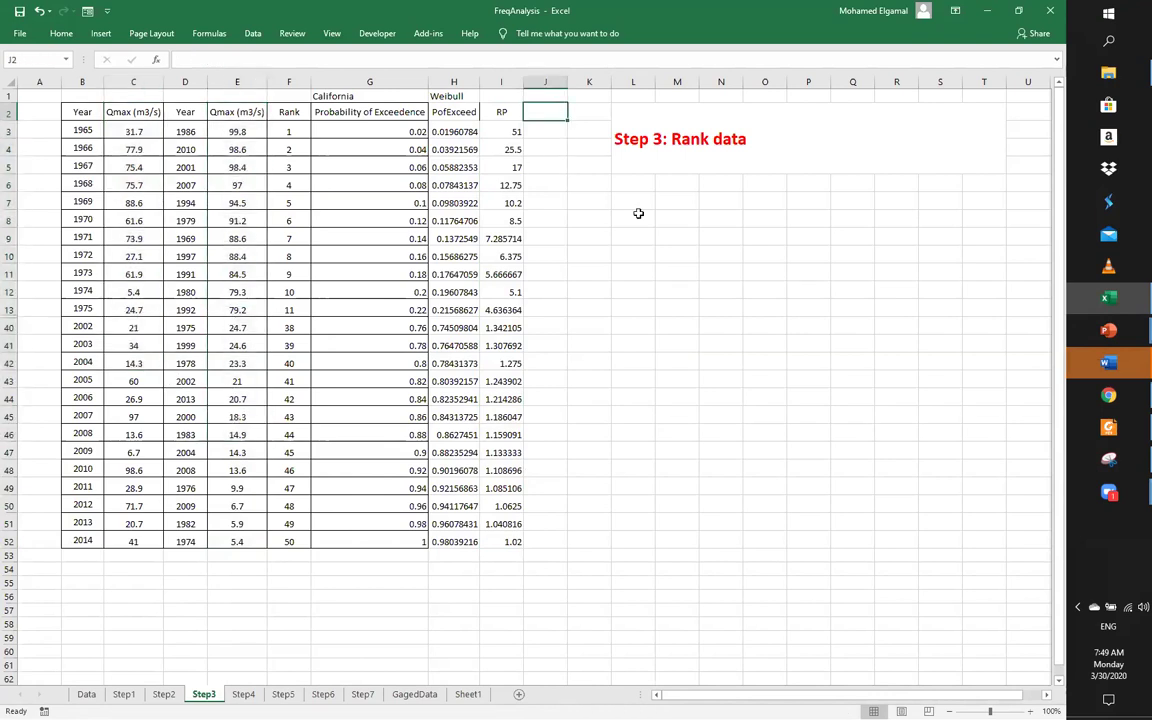
pyautogui.write('Q')
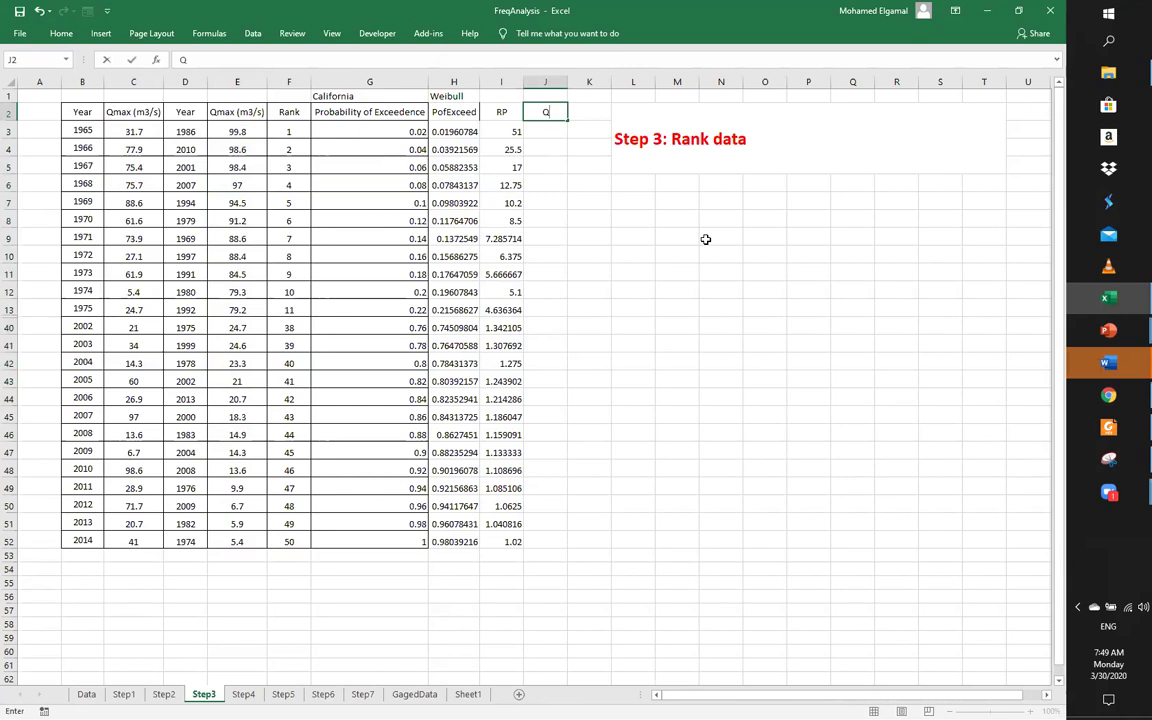
pyautogui.press('Return')
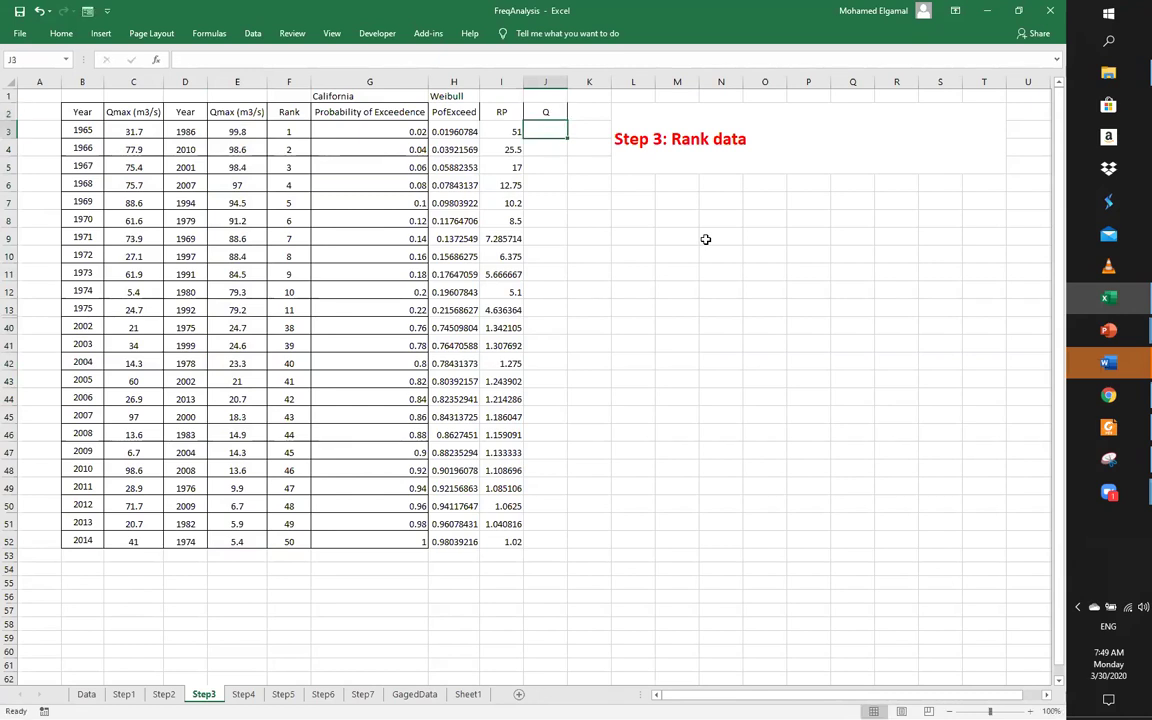
pyautogui.write('=')
pyautogui.click(240, 132)
pyautogui.press('Return')
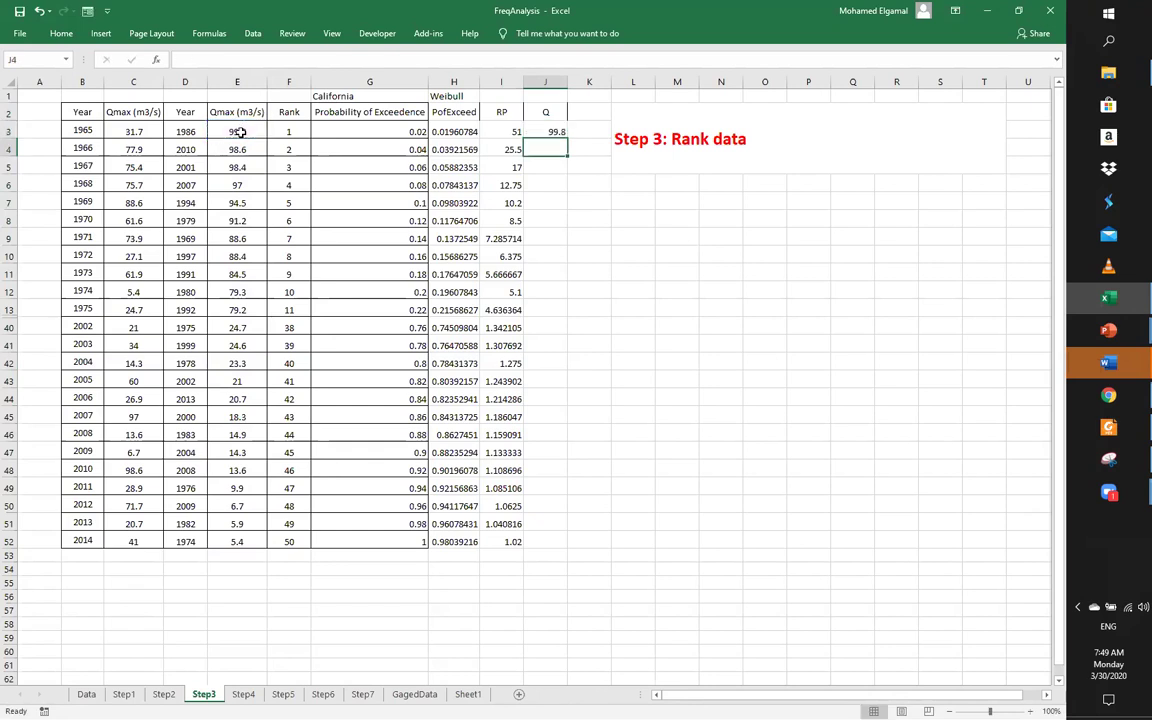
pyautogui.click(548, 131)
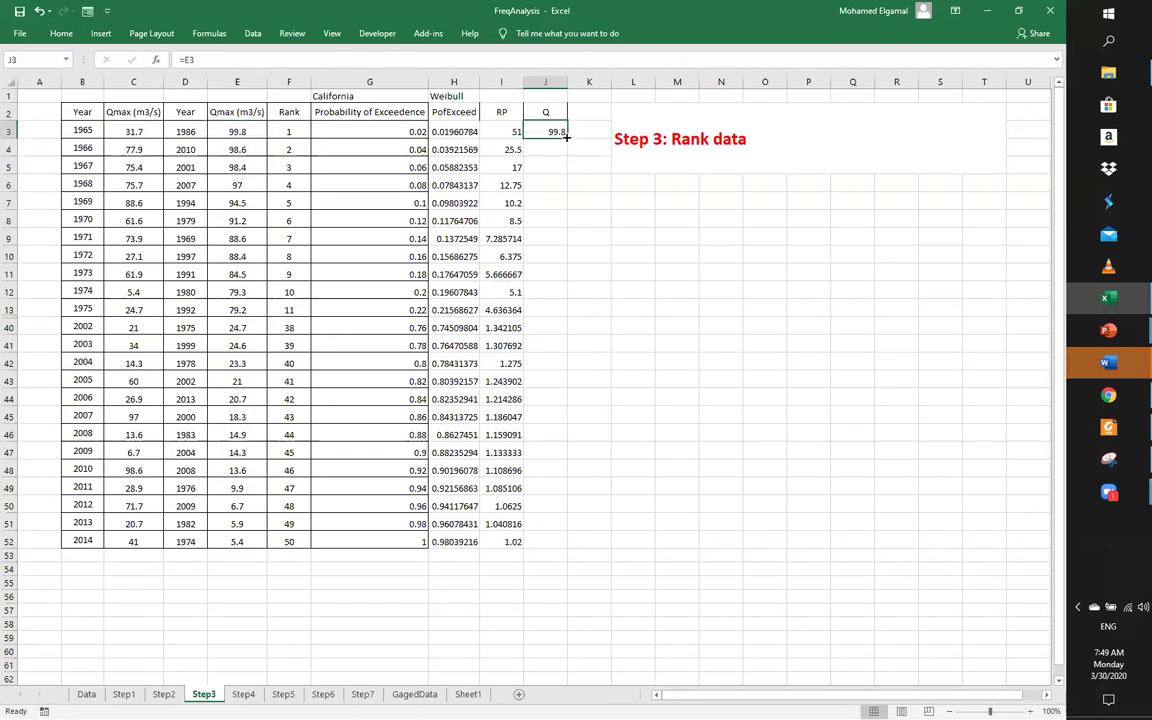
pyautogui.doubleClick(567, 140)
pyautogui.click(669, 236)
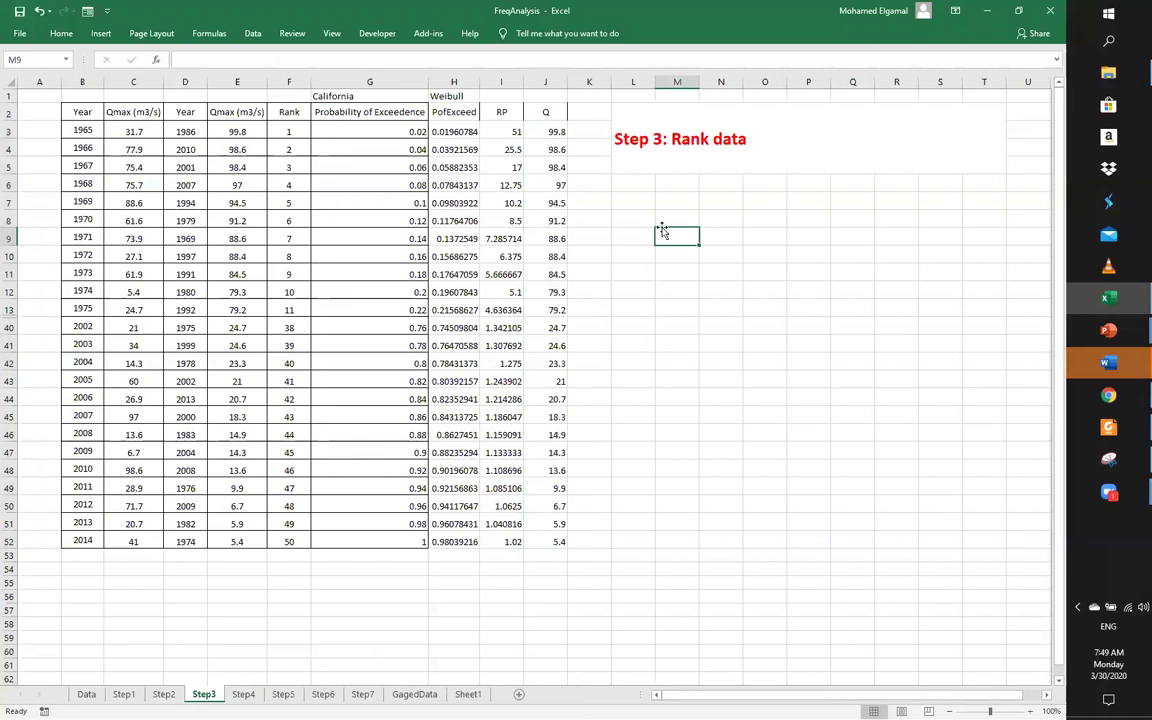
# Insert a markers-only scatter chart of Q against RP from I3:J52, then place it beside the table below the Step 3 title and widen it
pyautogui.moveTo(507, 131); pyautogui.dragTo(507, 291)
pyautogui.moveTo(553, 131); pyautogui.dragTo(553, 203)
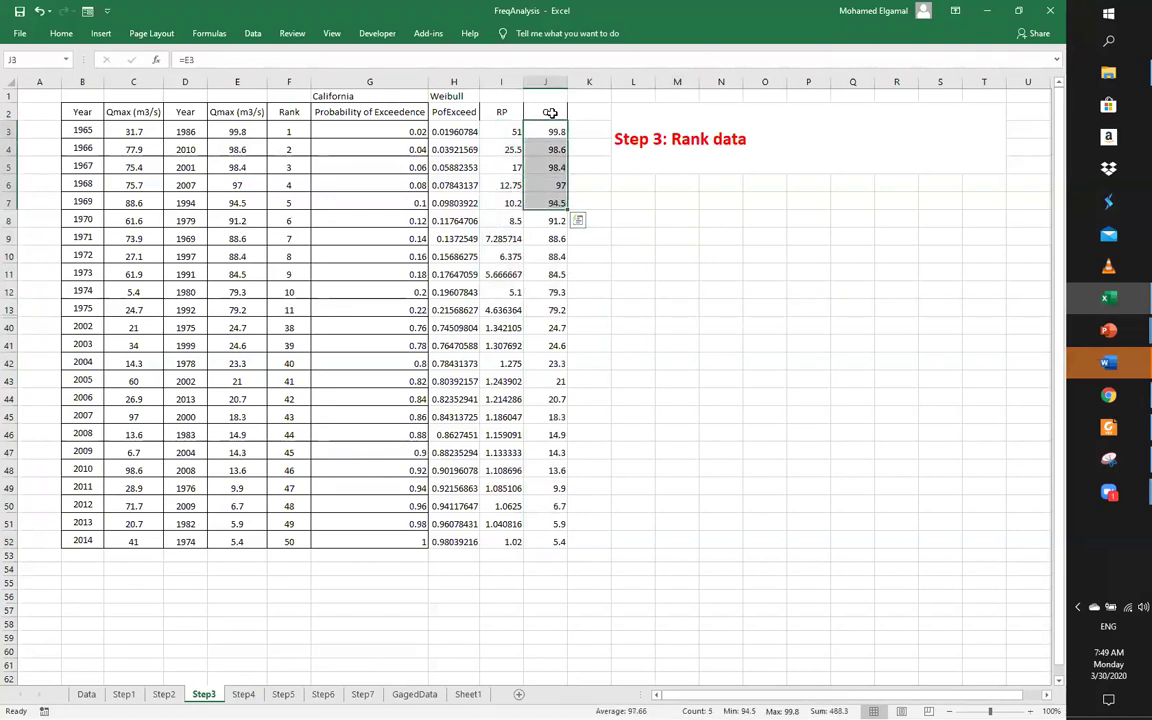
pyautogui.moveTo(510, 131); pyautogui.dragTo(590, 532)
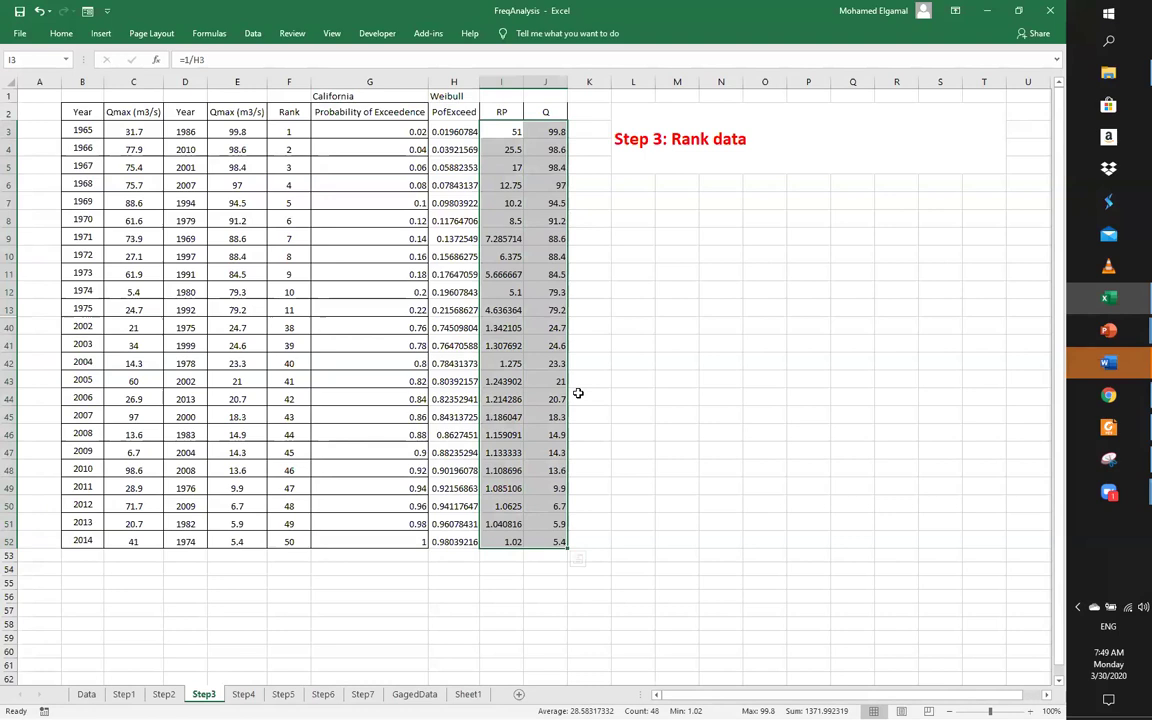
pyautogui.click(250, 34)
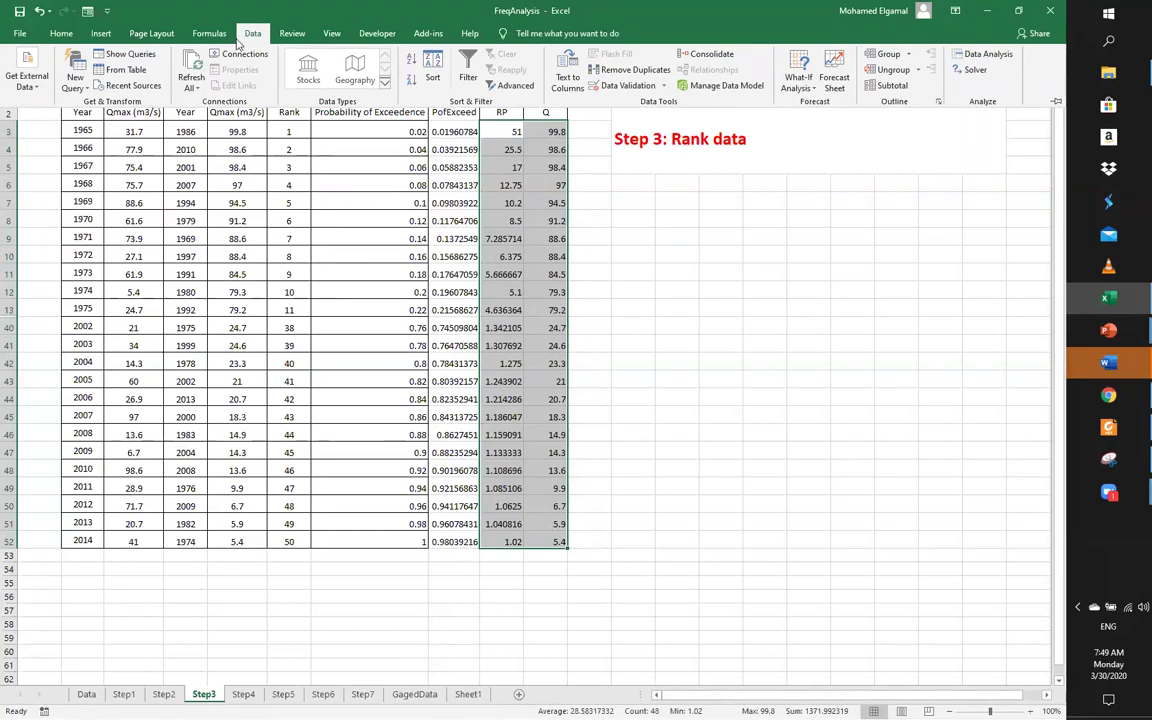
pyautogui.click(101, 33)
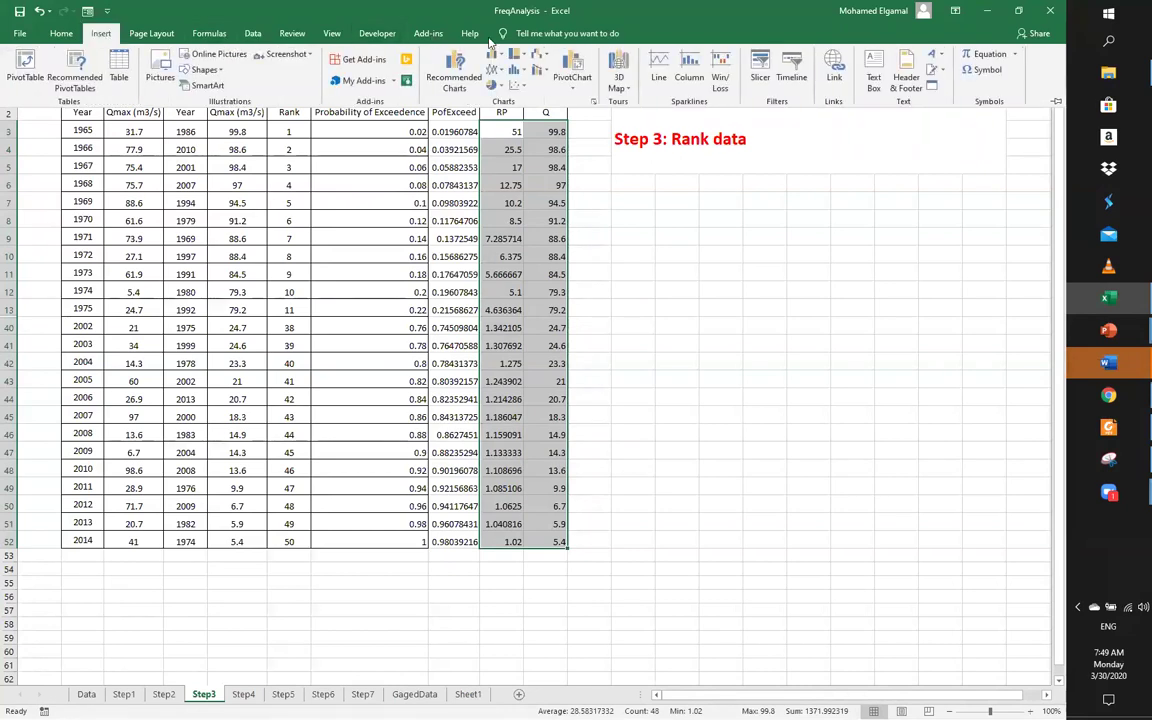
pyautogui.click(518, 87)
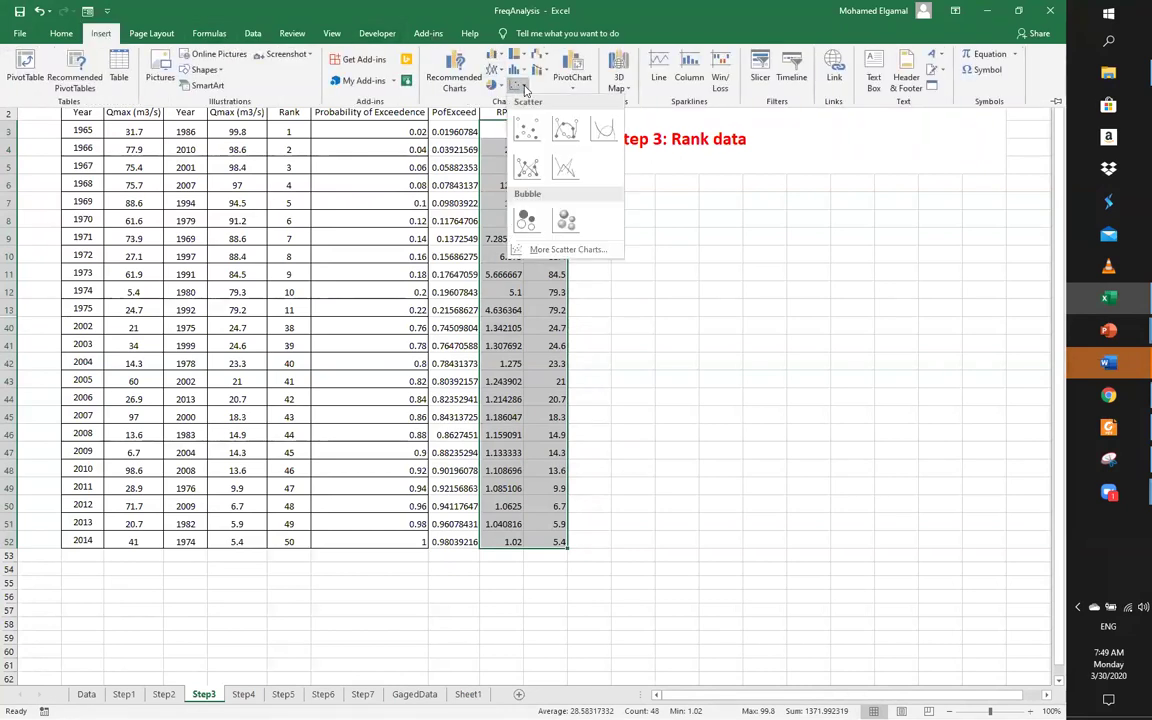
pyautogui.click(528, 131)
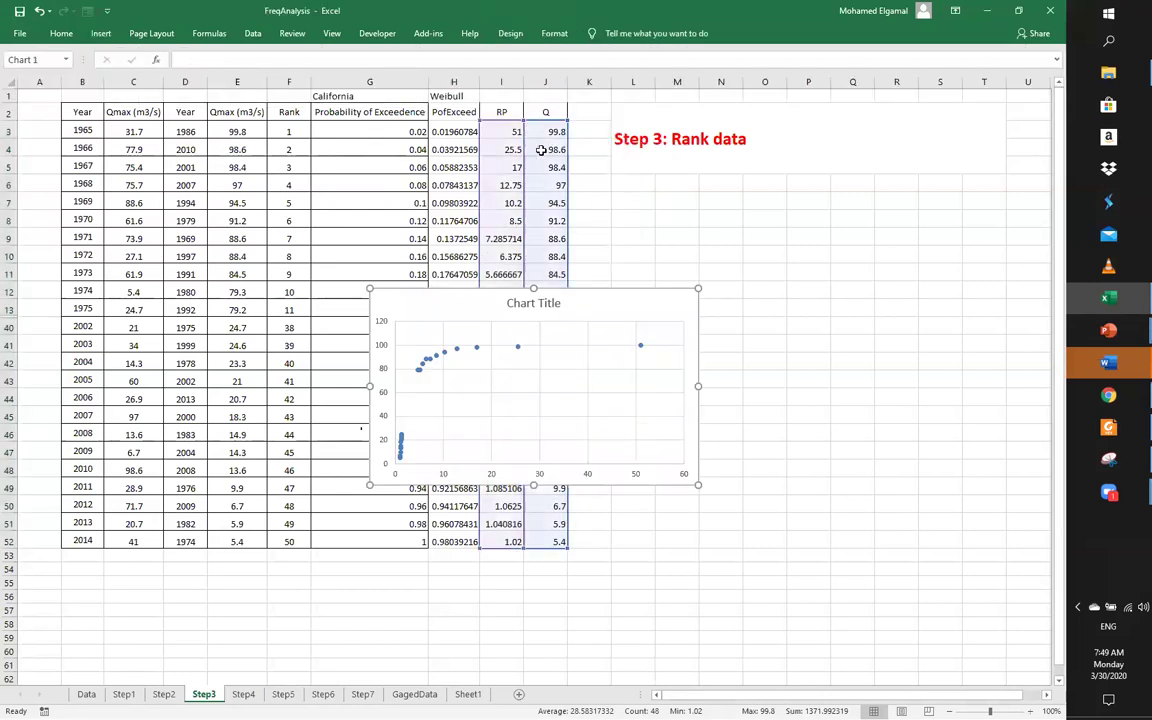
pyautogui.moveTo(650, 280); pyautogui.dragTo(964, 236)
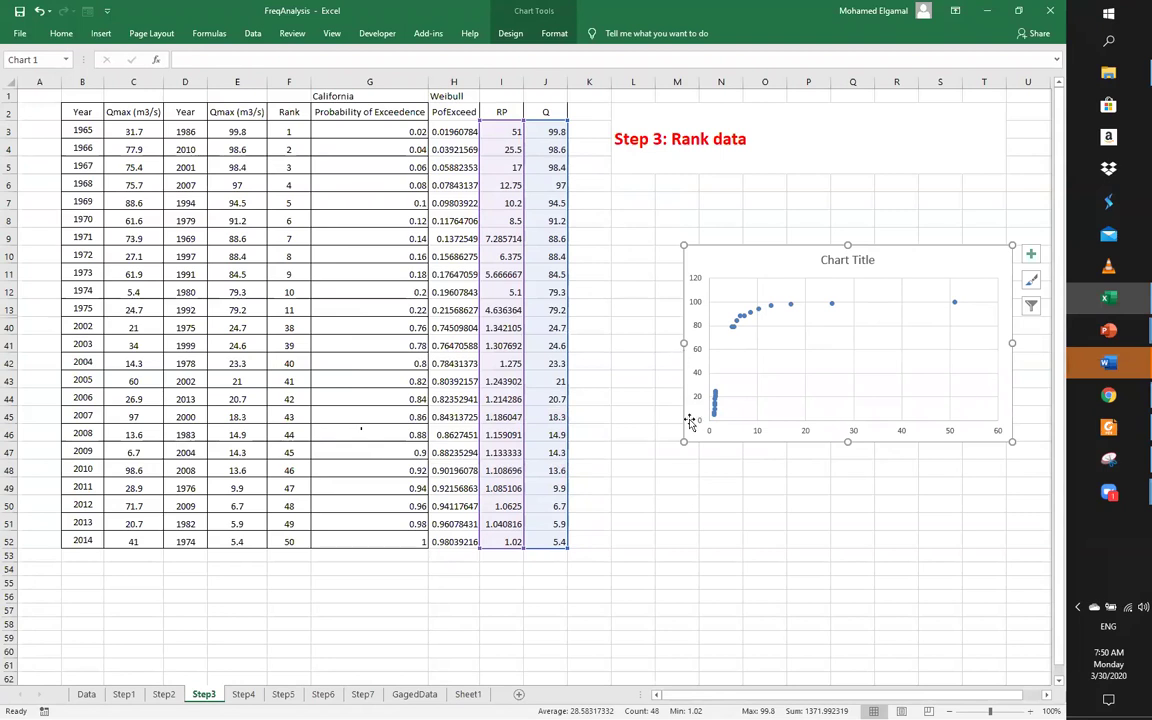
pyautogui.moveTo(684, 441); pyautogui.dragTo(635, 445)
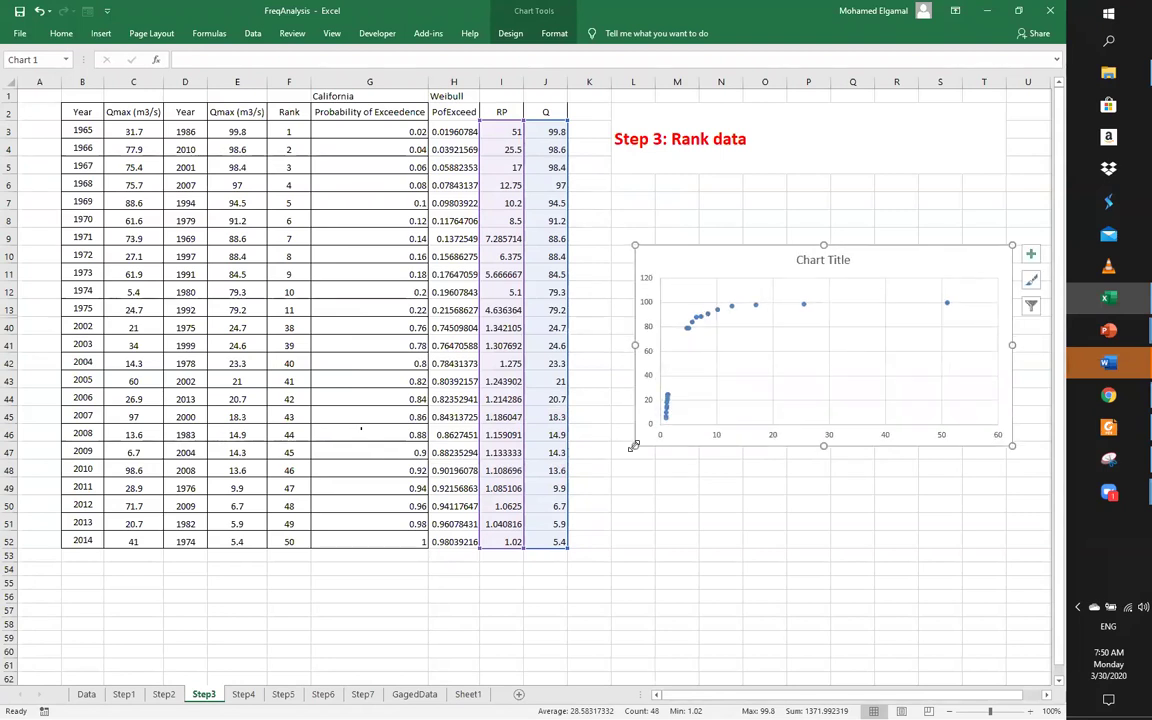
# Apply a base-10 logarithmic scale to the scatter chart's vertical axis and shift the chart left over the RP and Q columns
pyautogui.click(649, 356)
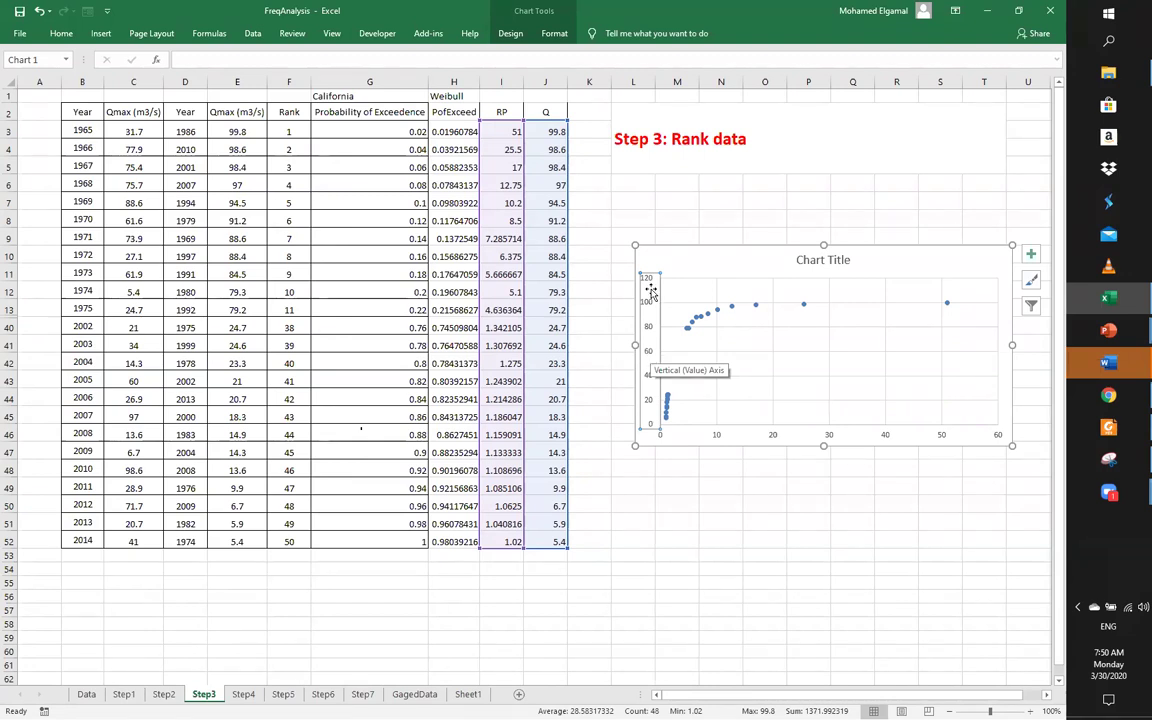
pyautogui.rightClick(652, 354)
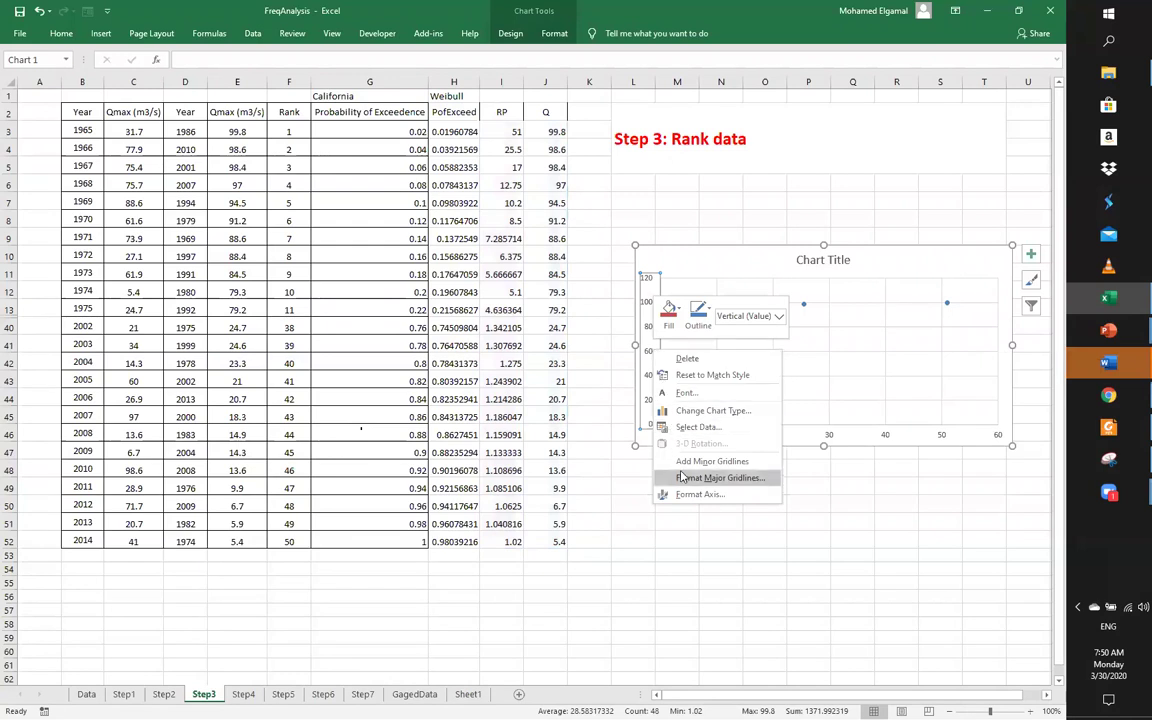
pyautogui.click(692, 495)
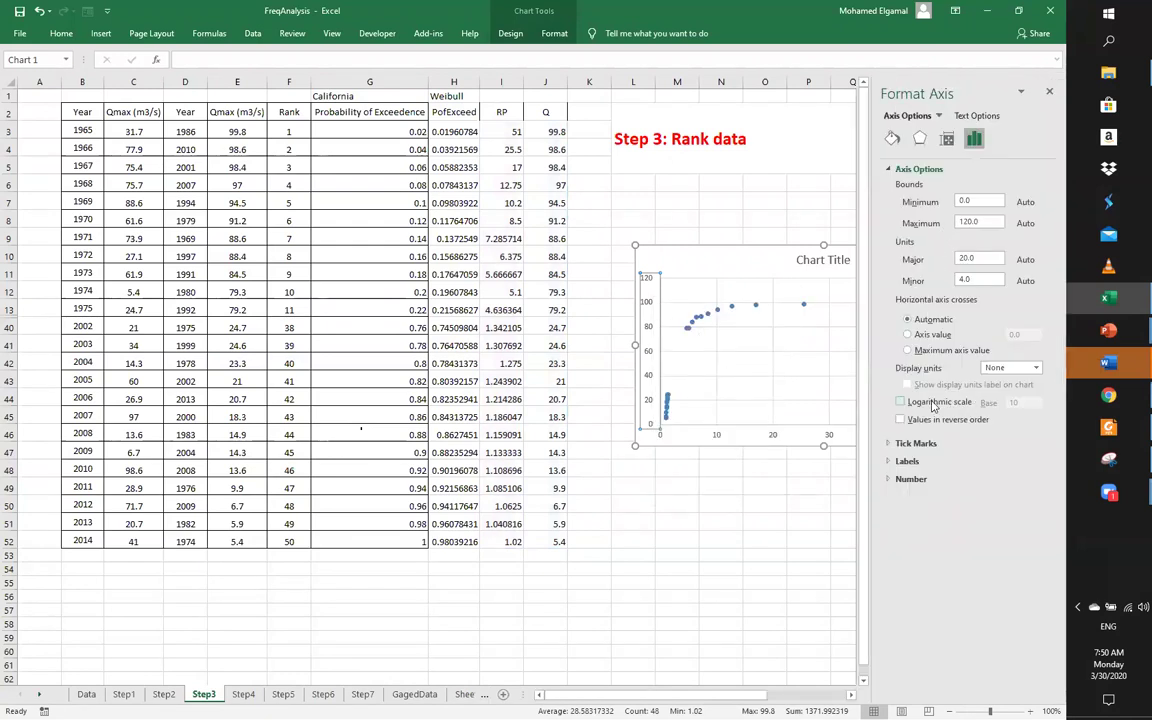
pyautogui.click(901, 402)
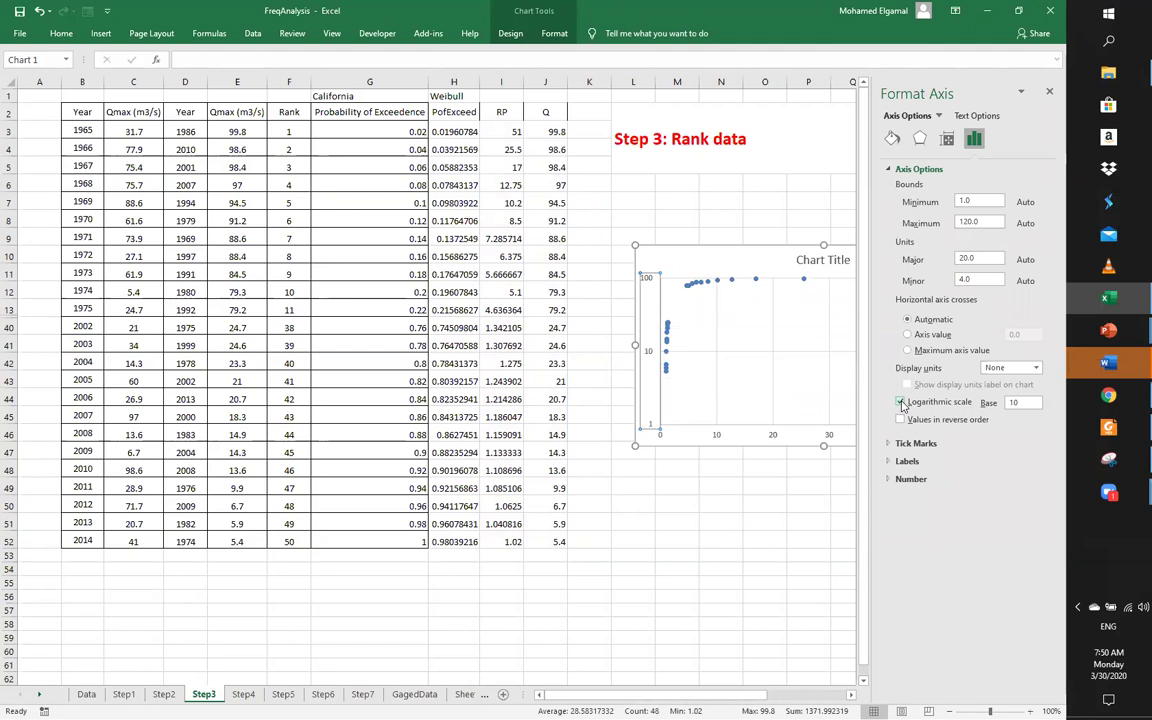
pyautogui.moveTo(684, 245); pyautogui.dragTo(554, 252)
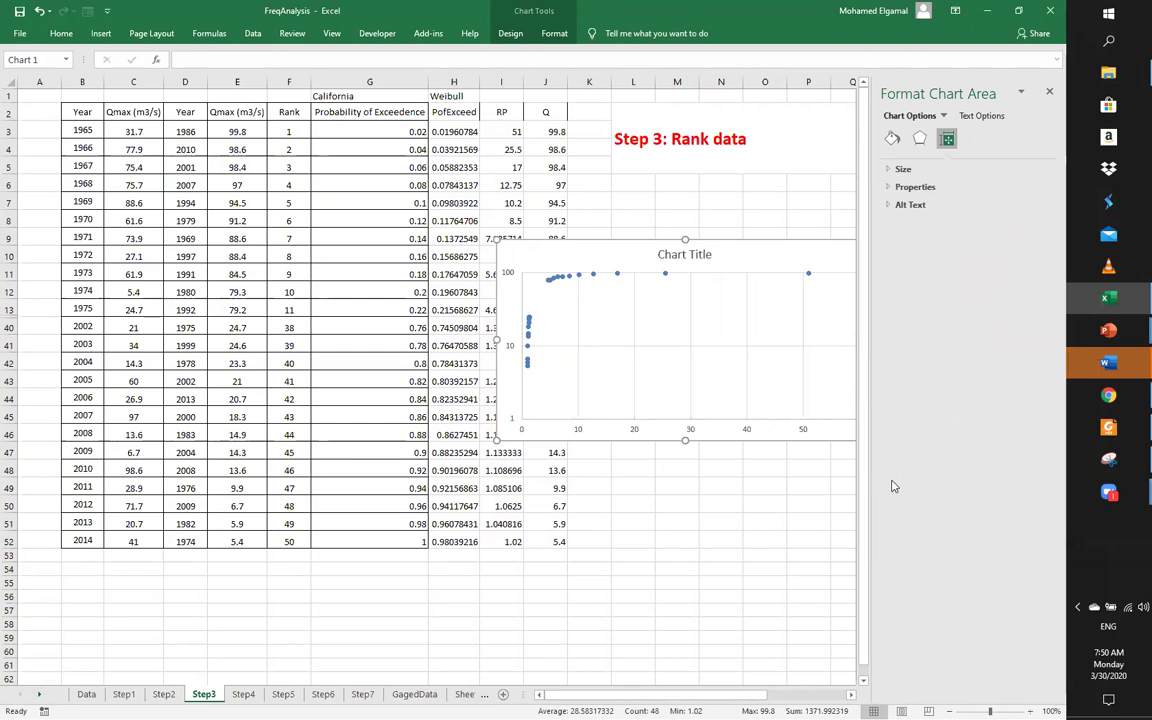
pyautogui.click(1049, 92)
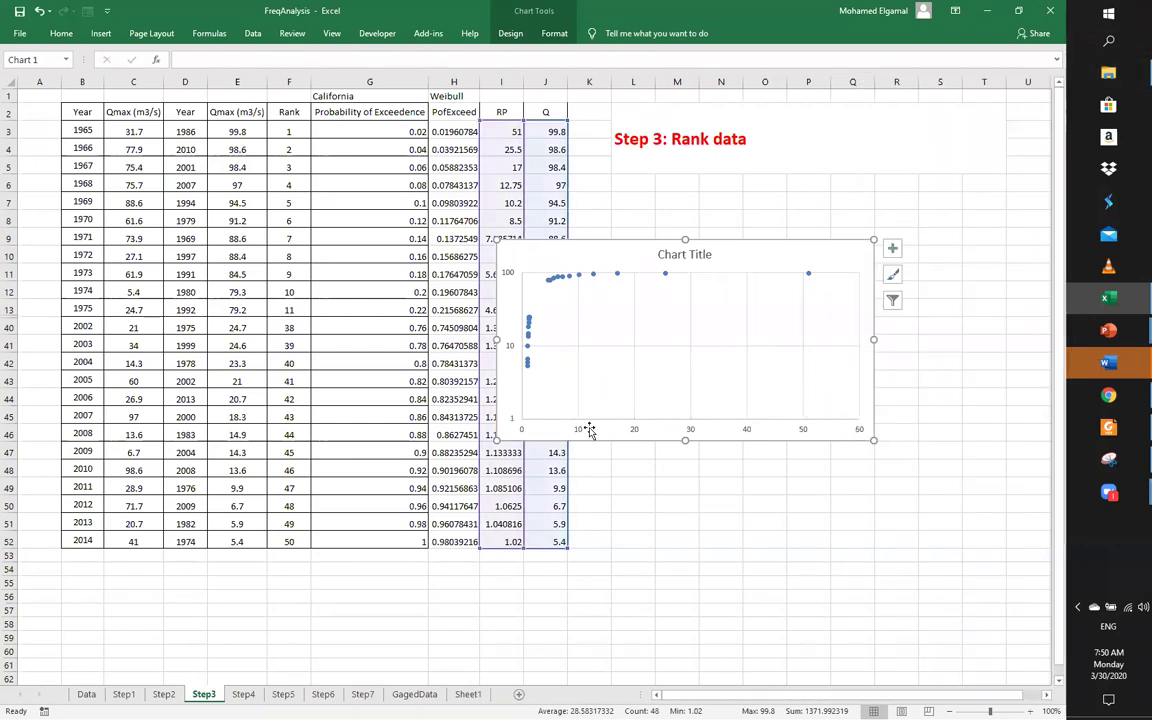
# Apply a base-10 logarithmic scale to the scatter chart's horizontal axis
pyautogui.click(690, 431)
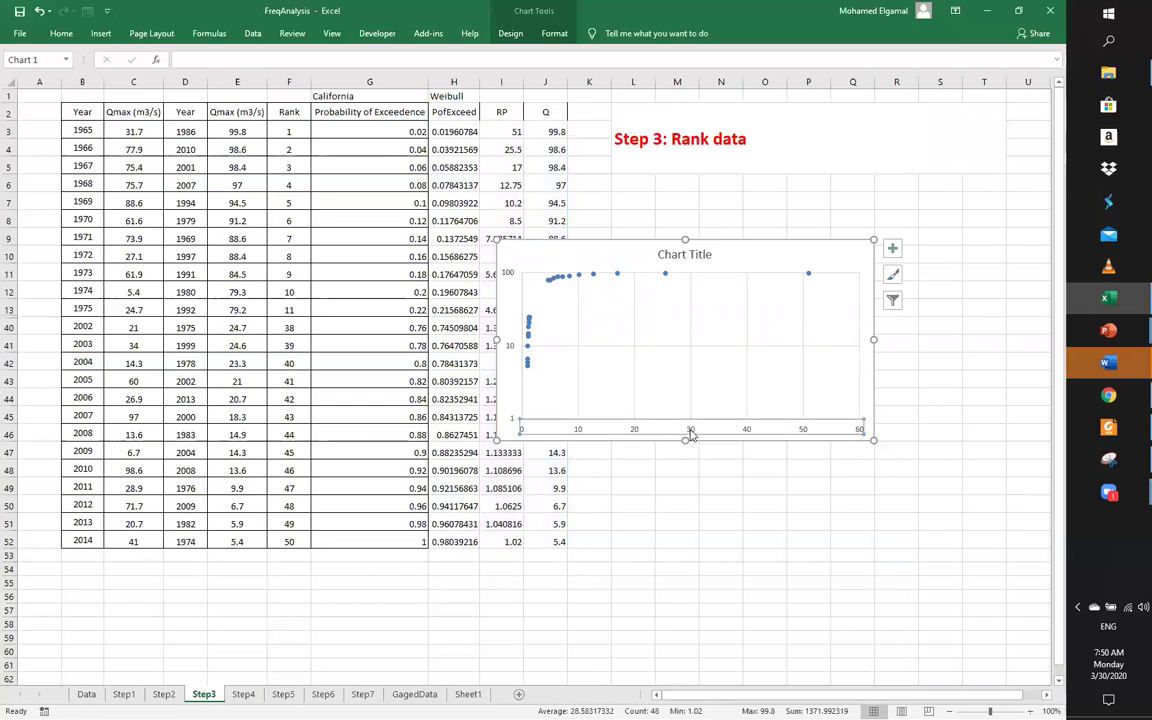
pyautogui.rightClick(690, 433)
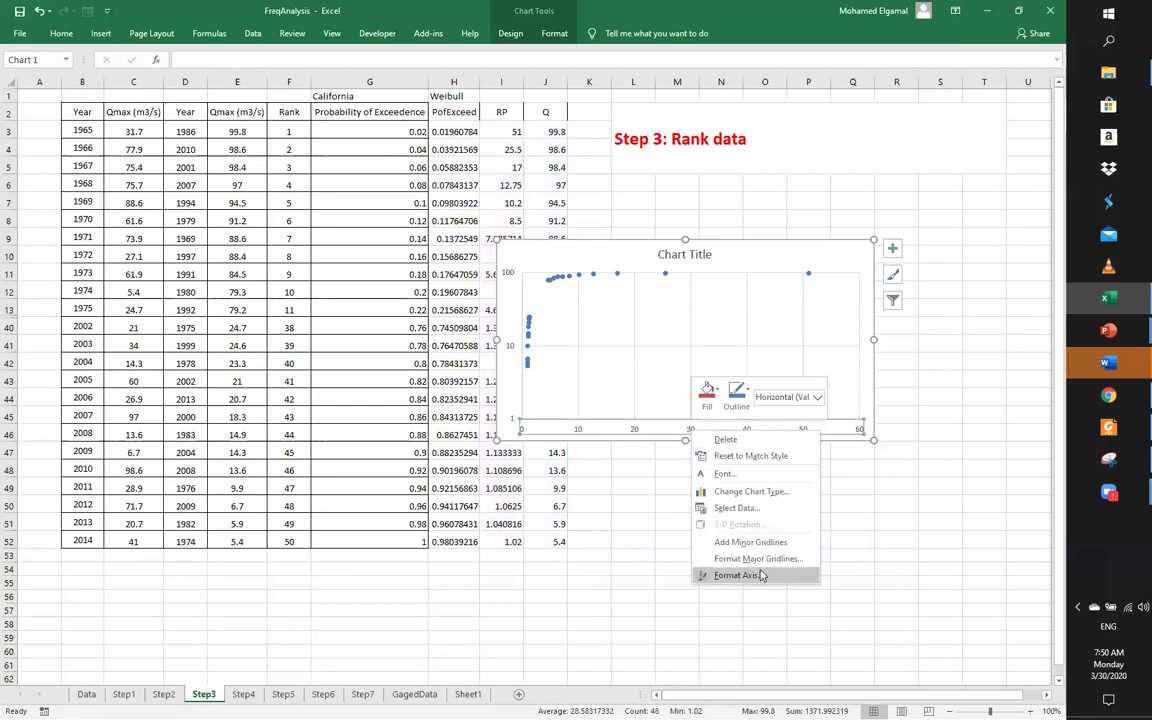
pyautogui.click(740, 575)
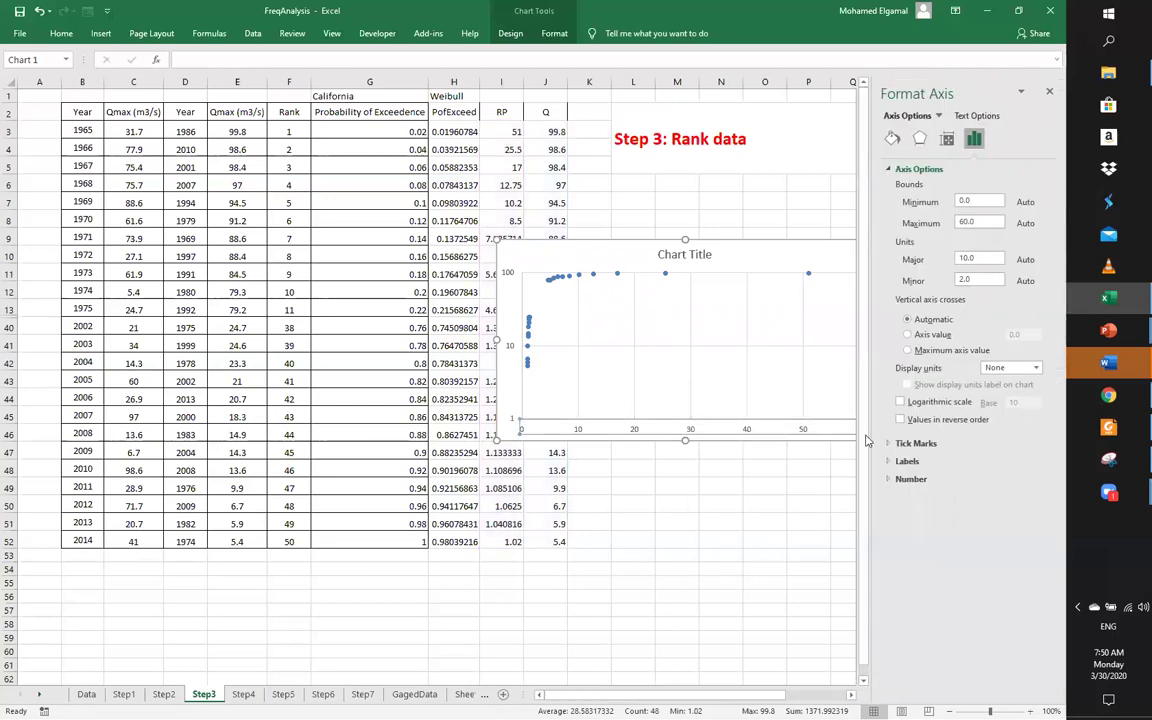
pyautogui.click(900, 402)
pyautogui.click(900, 402)
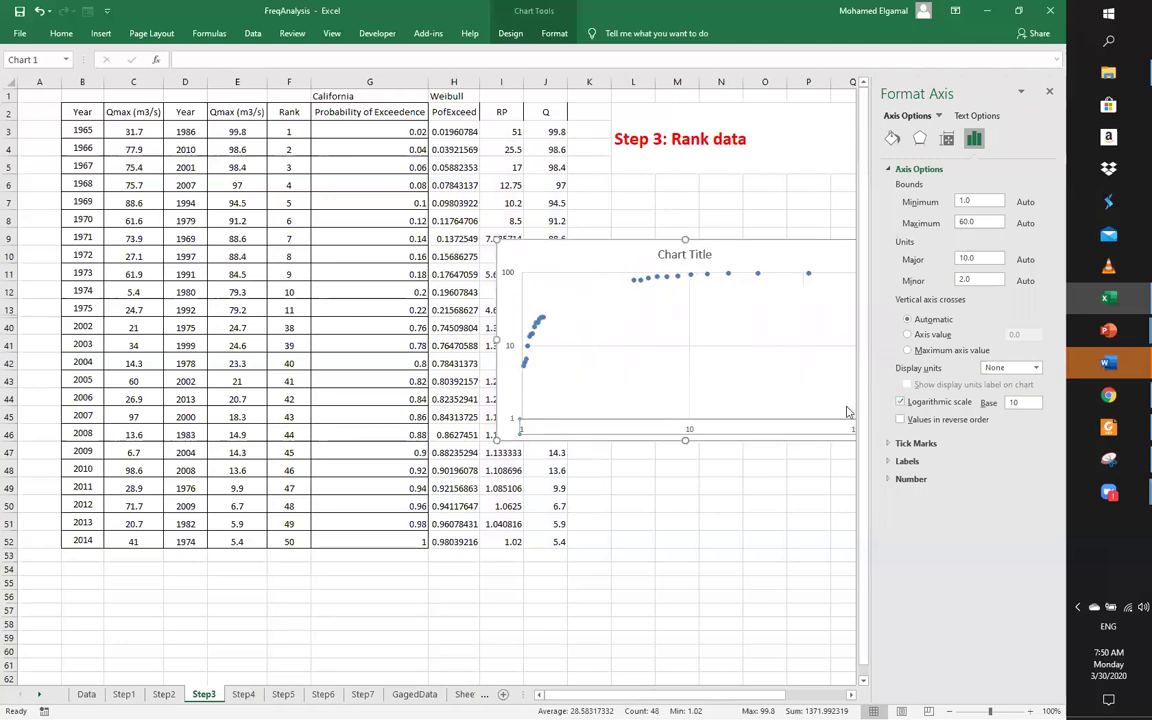
pyautogui.click(690, 504)
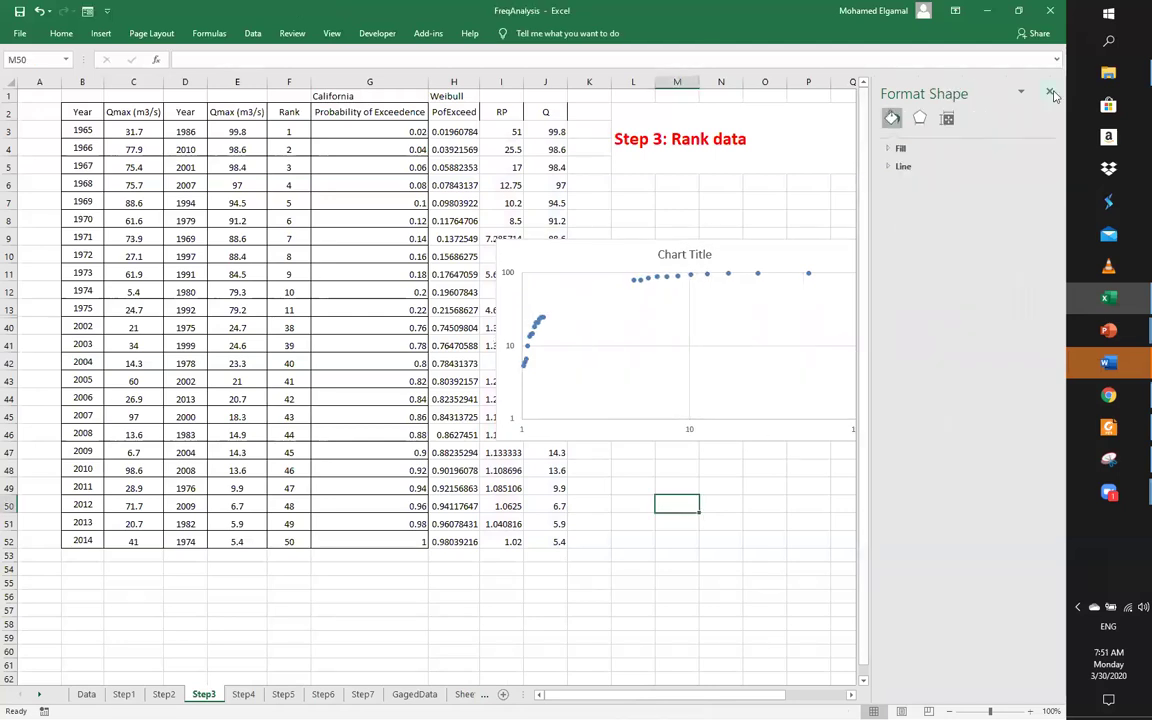
pyautogui.click(1052, 93)
# Move the chart clear of the table, below the Step 3 title, and enlarge it from its lower-left corner
pyautogui.click(790, 250)
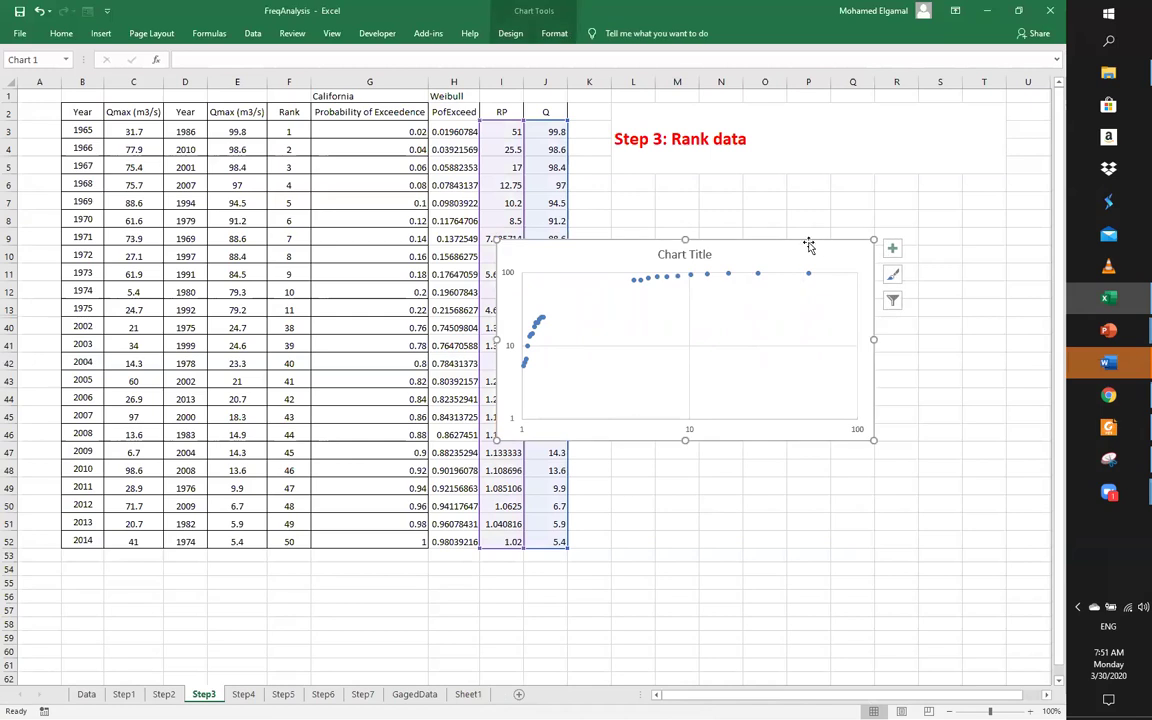
pyautogui.moveTo(796, 241); pyautogui.dragTo(945, 211)
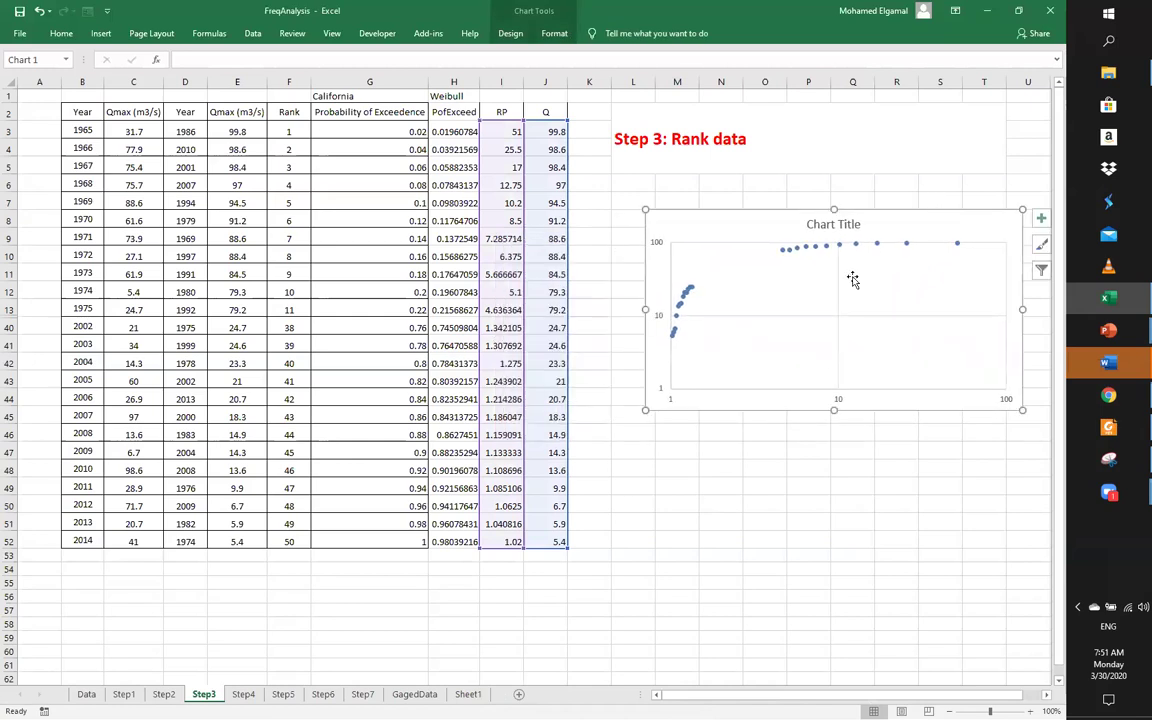
pyautogui.moveTo(645, 410); pyautogui.dragTo(590, 442)
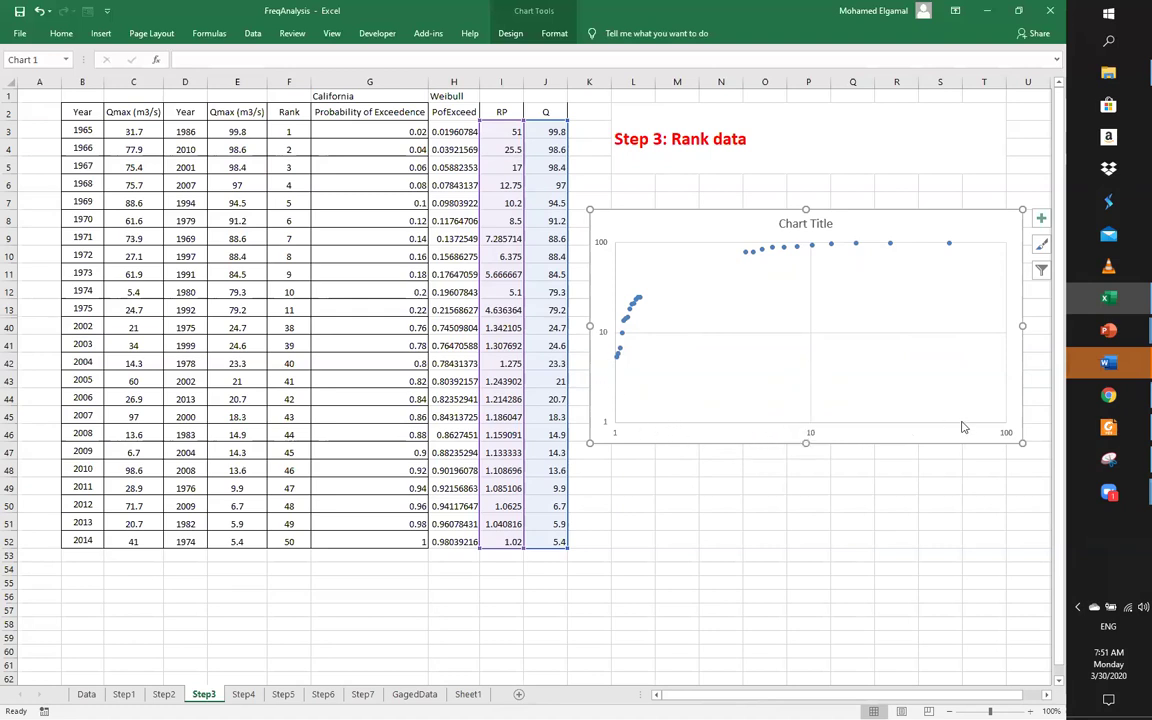
# Turn off the logarithmic scale on the chart's vertical axis and enlarge the chart leftward to the edge of column H
pyautogui.click(606, 337)
pyautogui.rightClick(606, 337)
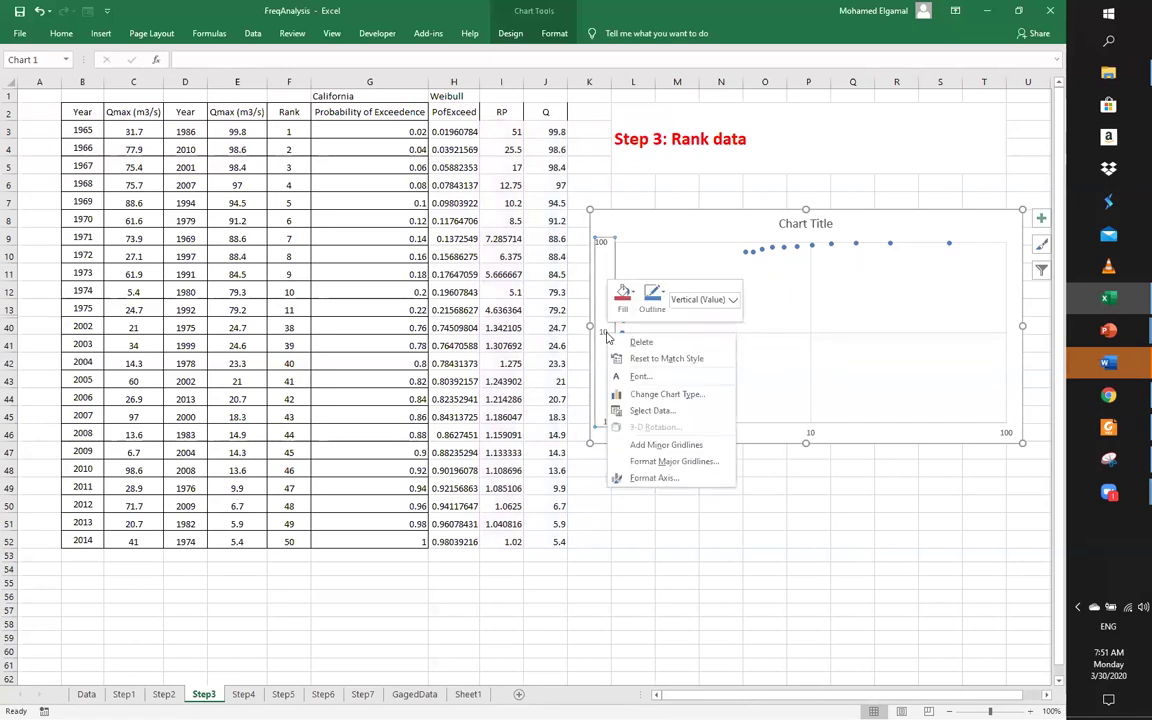
pyautogui.click(655, 478)
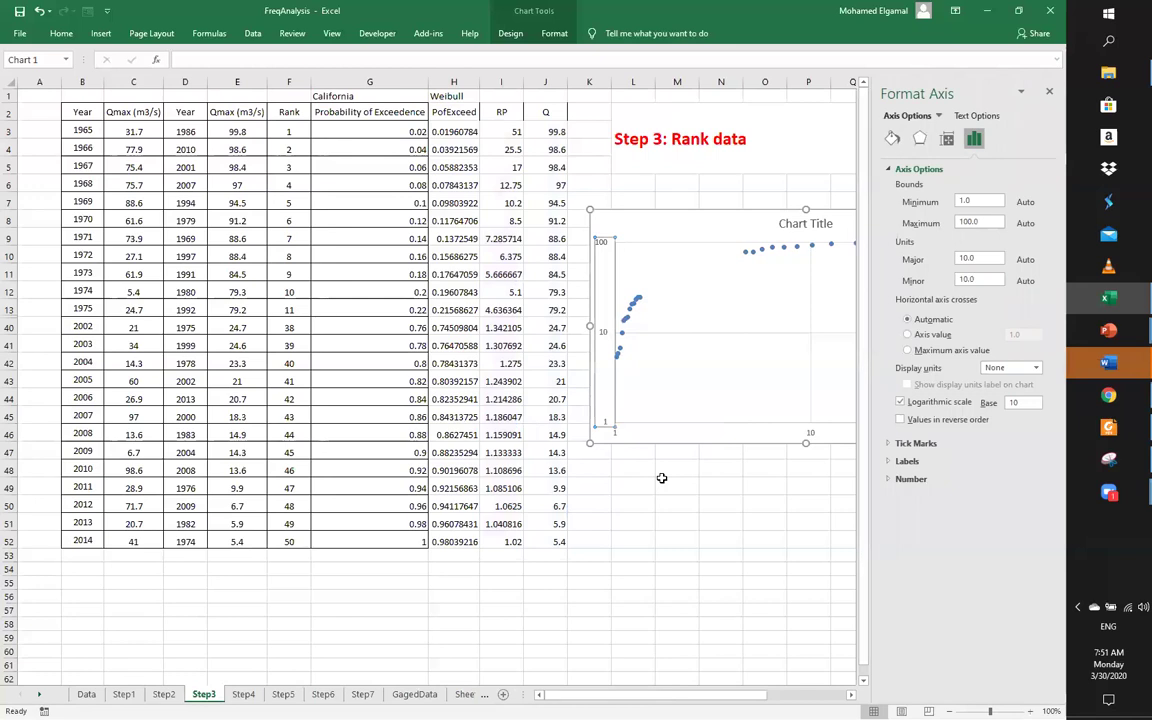
pyautogui.click(901, 401)
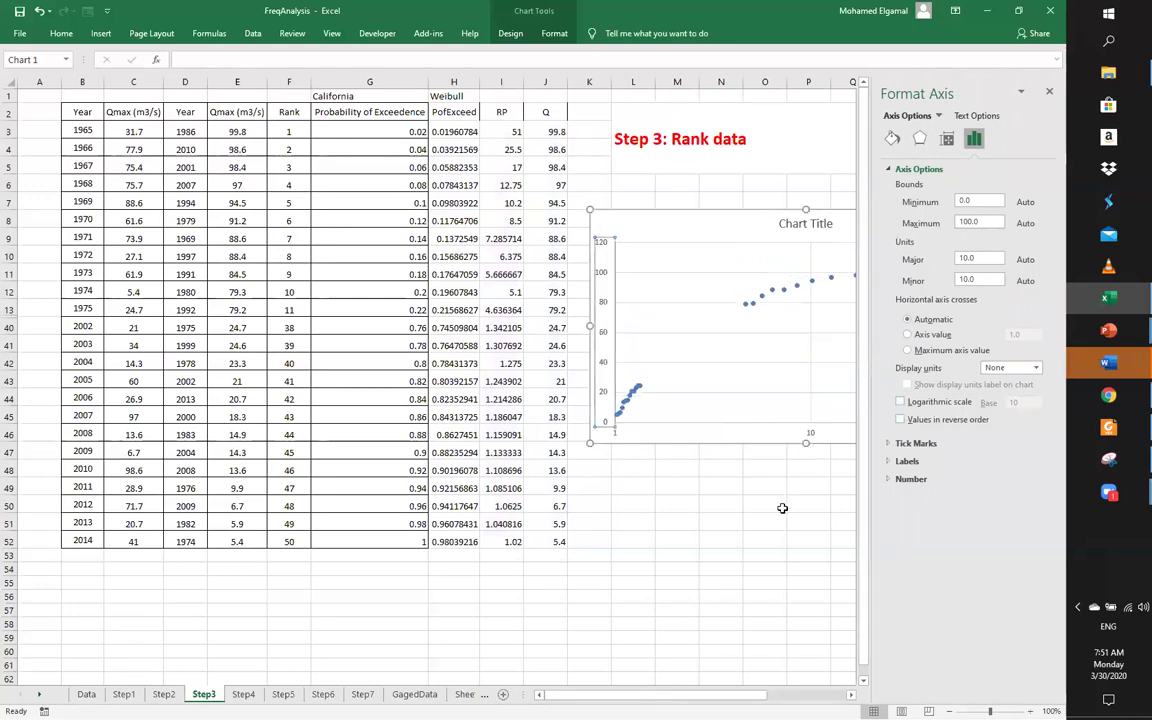
pyautogui.click(1052, 92)
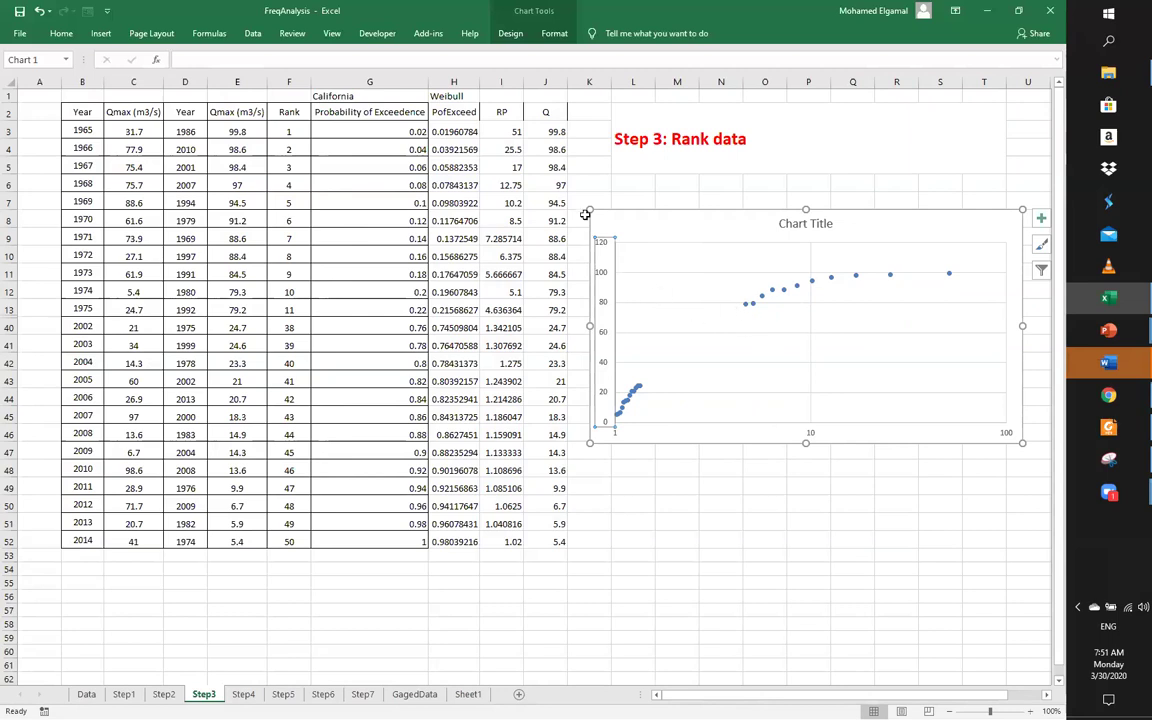
pyautogui.moveTo(588, 207); pyautogui.dragTo(465, 195)
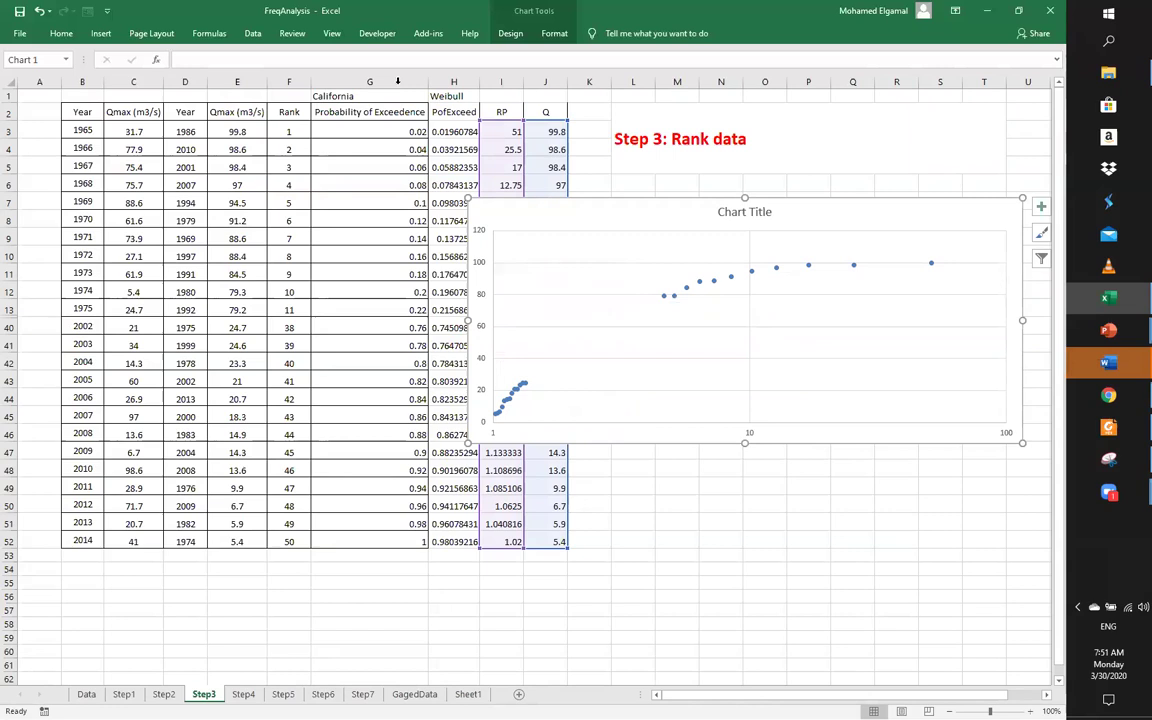
# Draw a straight vertical arrow from 10 on the chart's horizontal axis up to the data points
pyautogui.click(252, 33)
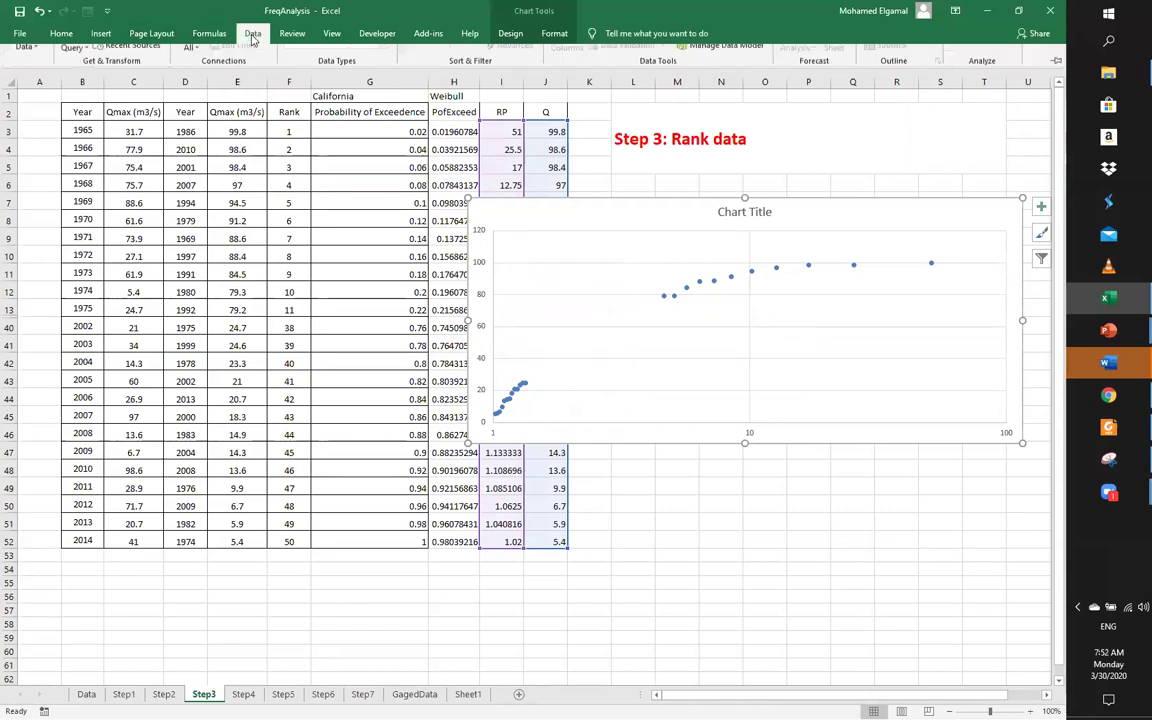
pyautogui.click(101, 33)
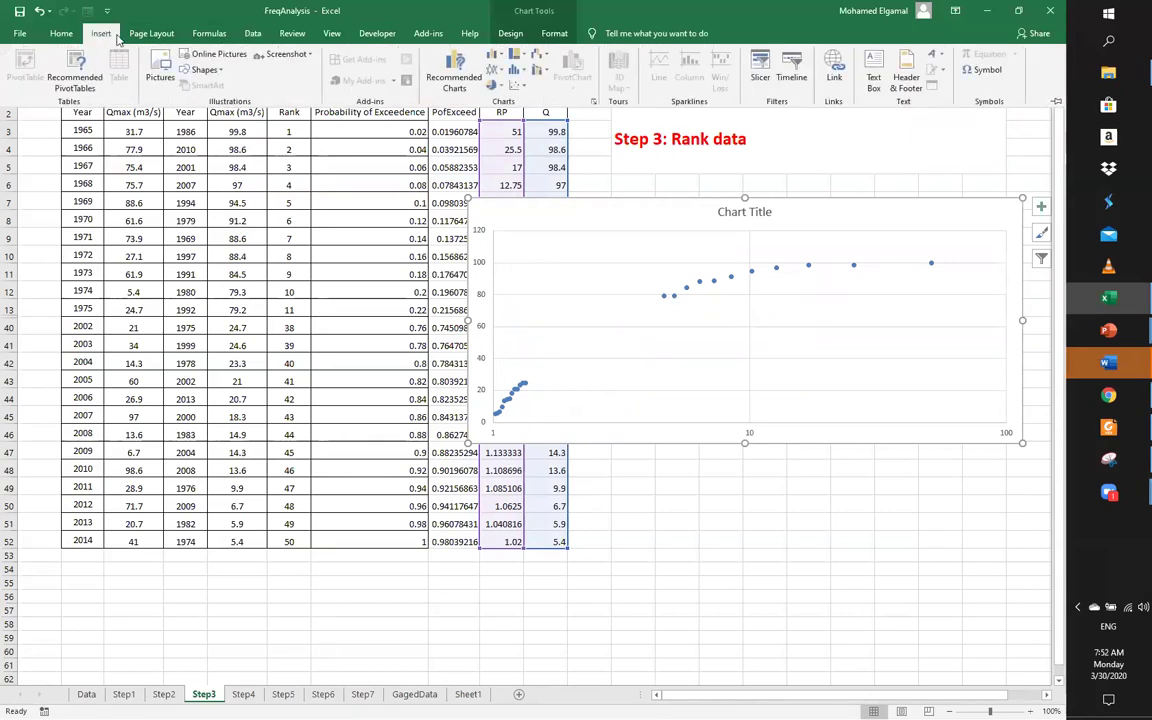
pyautogui.click(203, 71)
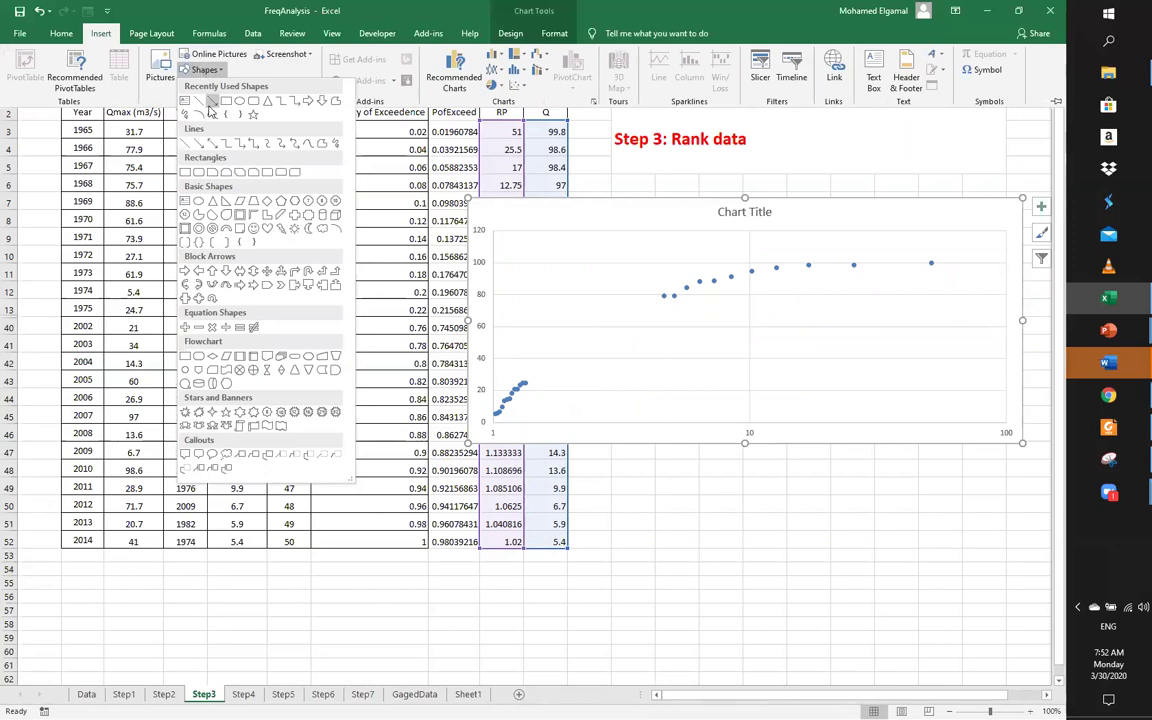
pyautogui.click(211, 104)
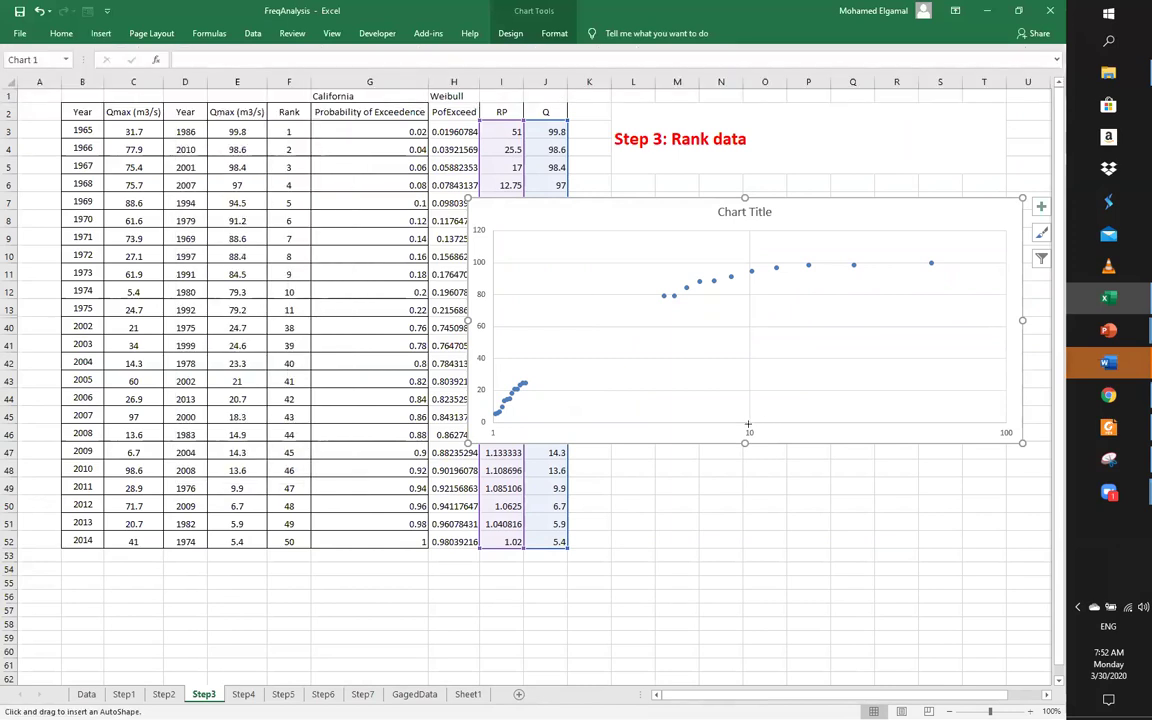
pyautogui.moveTo(749, 422)
pyautogui.mouseDown()
pyautogui.moveTo(779, 291)
pyautogui.moveTo(761, 270)
pyautogui.mouseUp()
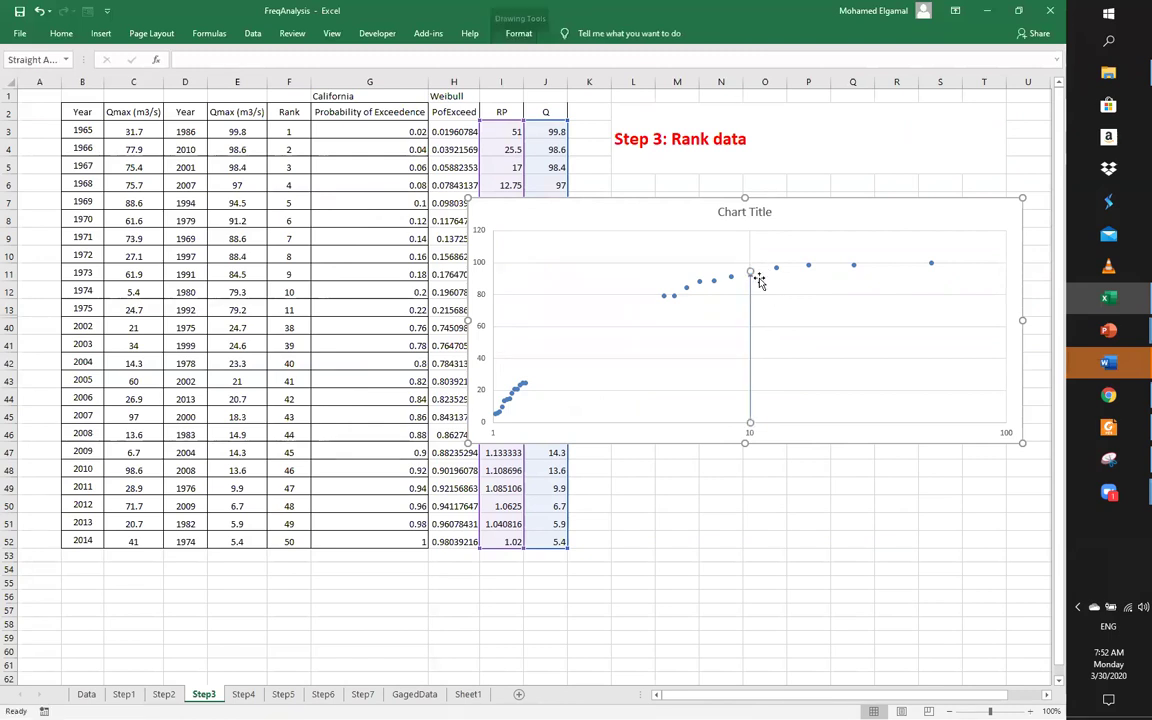
# Draw a straight horizontal arrow from the tip of the vertical arrow back to the chart's vertical axis
pyautogui.click(101, 34)
pyautogui.click(204, 69)
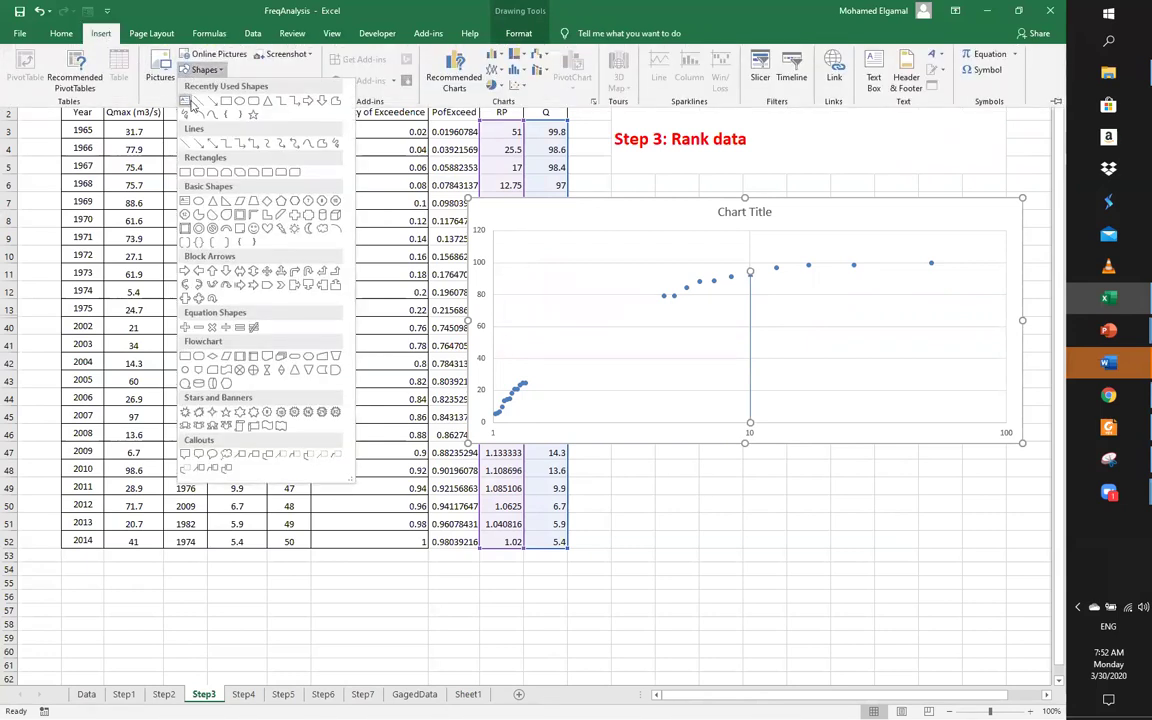
pyautogui.click(197, 102)
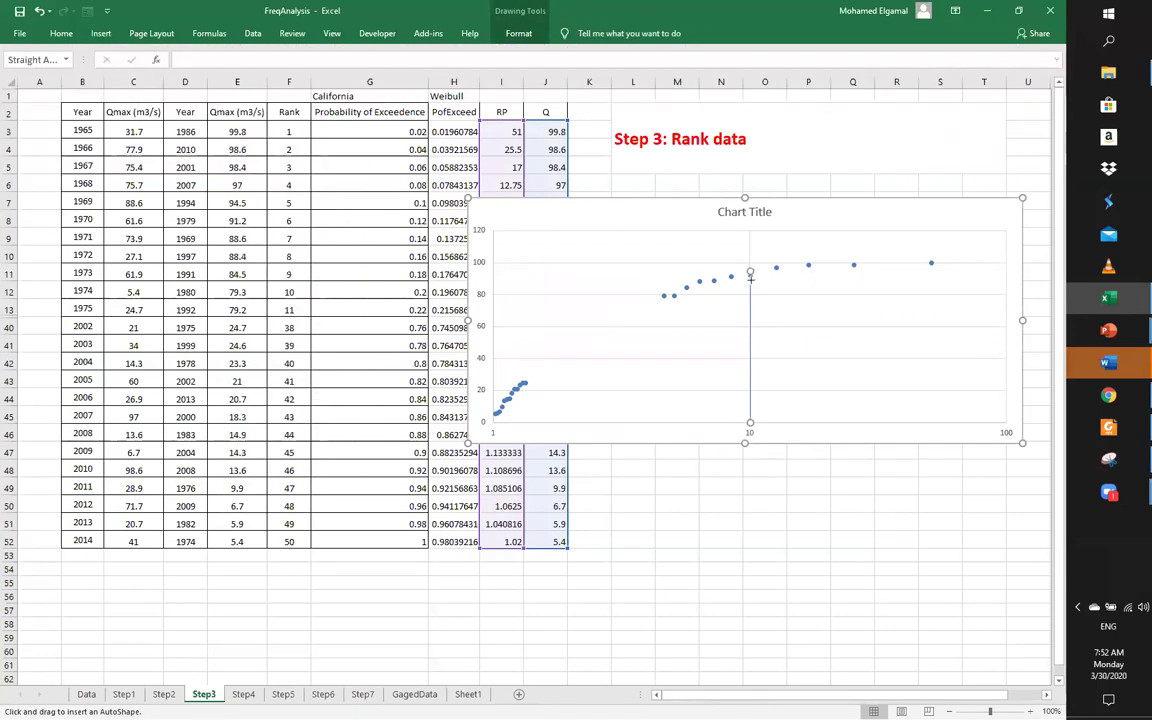
pyautogui.moveTo(750, 271); pyautogui.dragTo(492, 271)
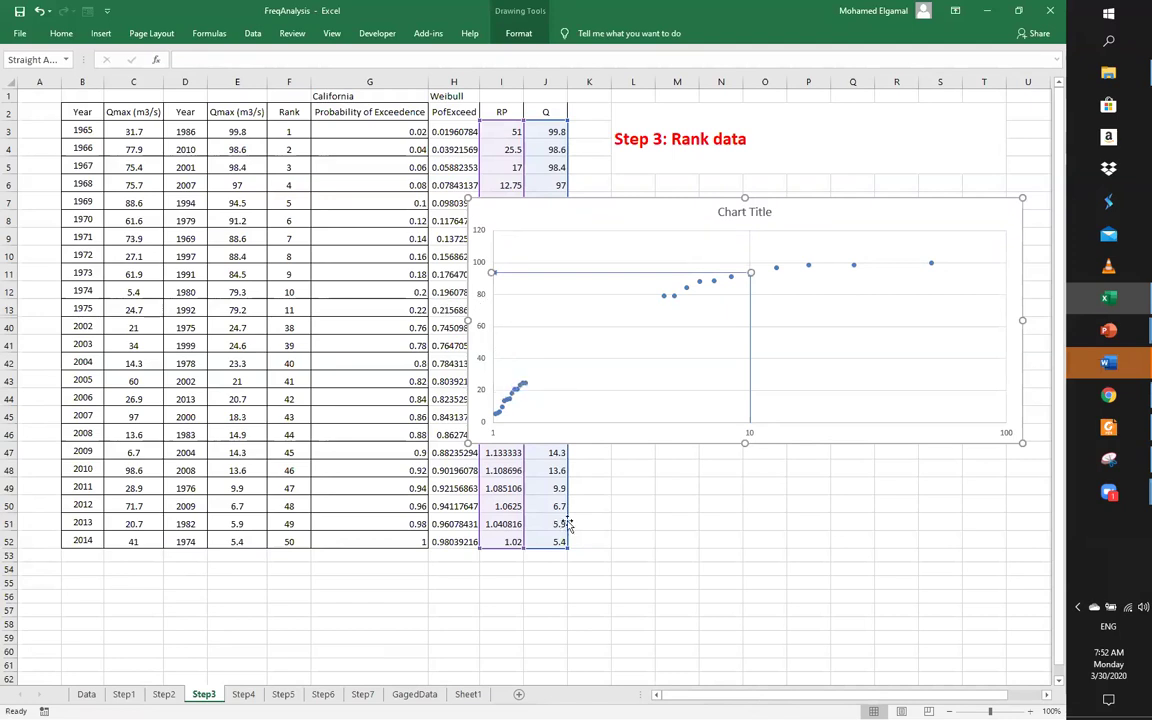
# Enter the label "Qd10Yrs" in cell L48 below the chart
pyautogui.click(633, 506)
pyautogui.keyDown('ctrl'); pyautogui.scroll(2, 430, 282); pyautogui.keyUp('ctrl')
pyautogui.keyDown('ctrl'); pyautogui.scroll(1, 475, 320); pyautogui.keyUp('ctrl')
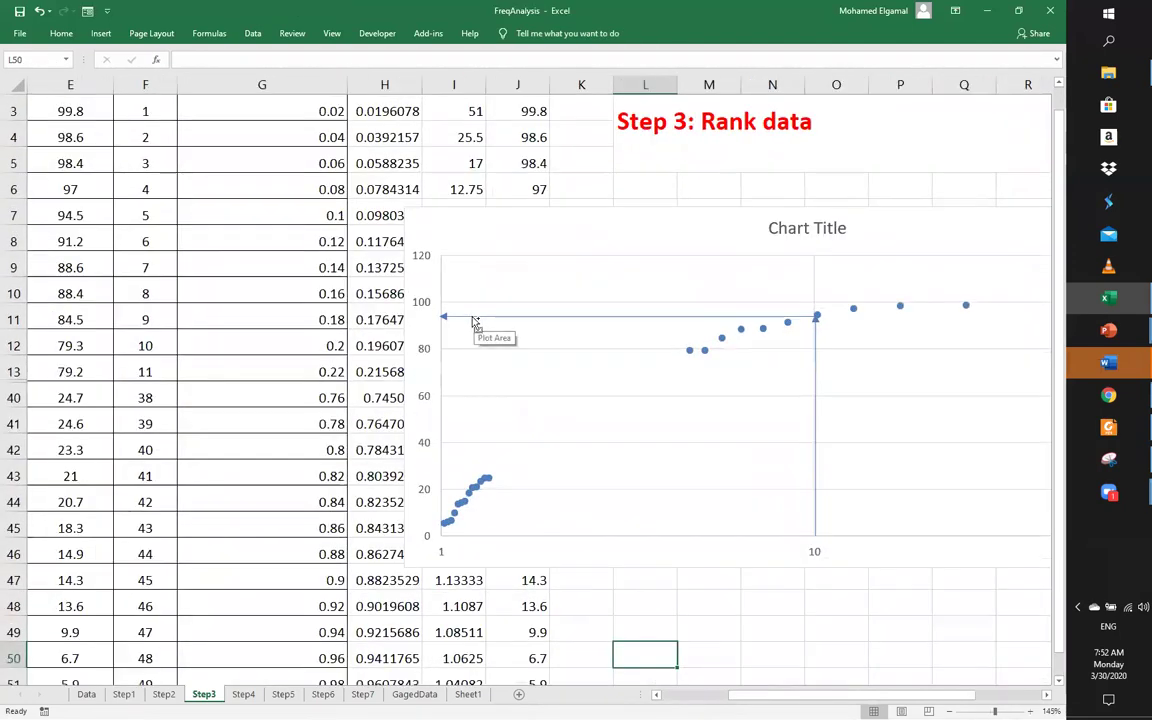
pyautogui.keyDown('ctrl'); pyautogui.scroll(2, 440, 335); pyautogui.keyUp('ctrl')
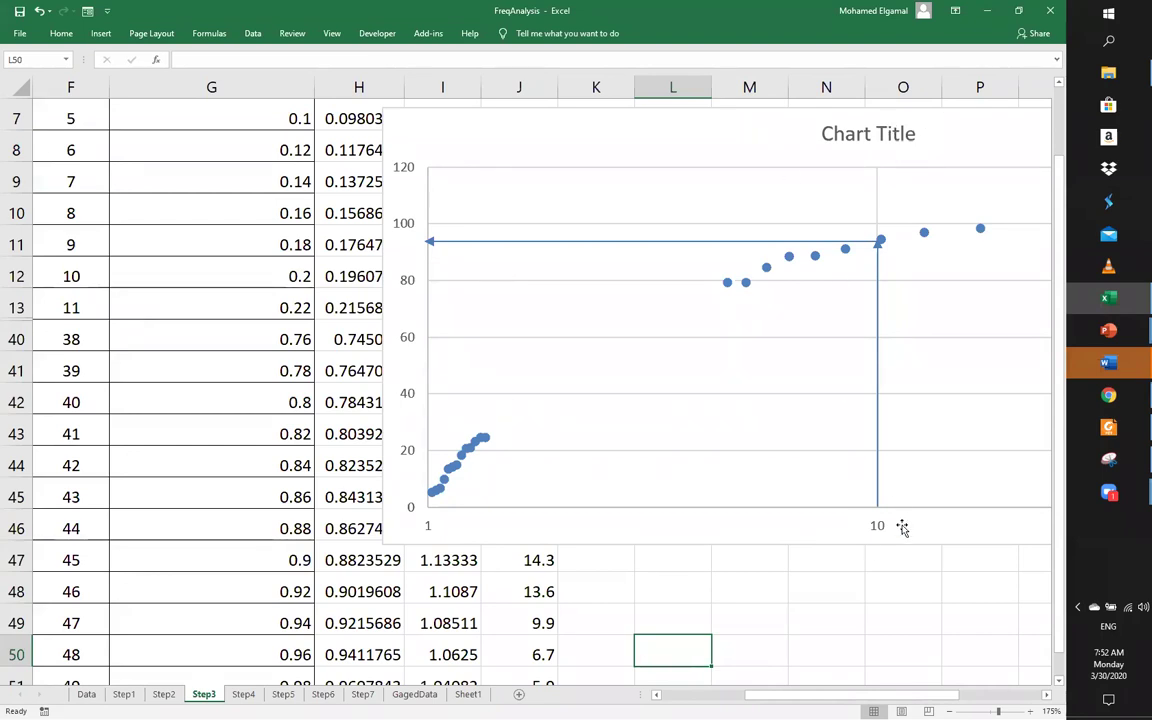
pyautogui.click(772, 578)
pyautogui.click(662, 586)
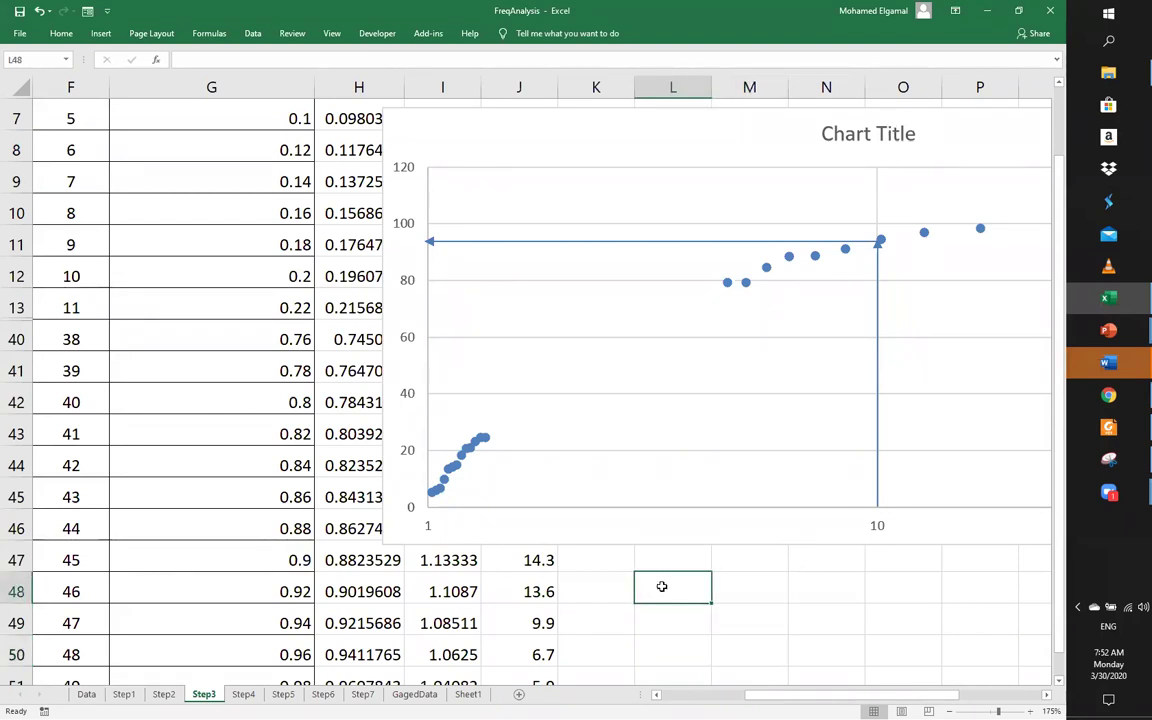
pyautogui.write('Qd')
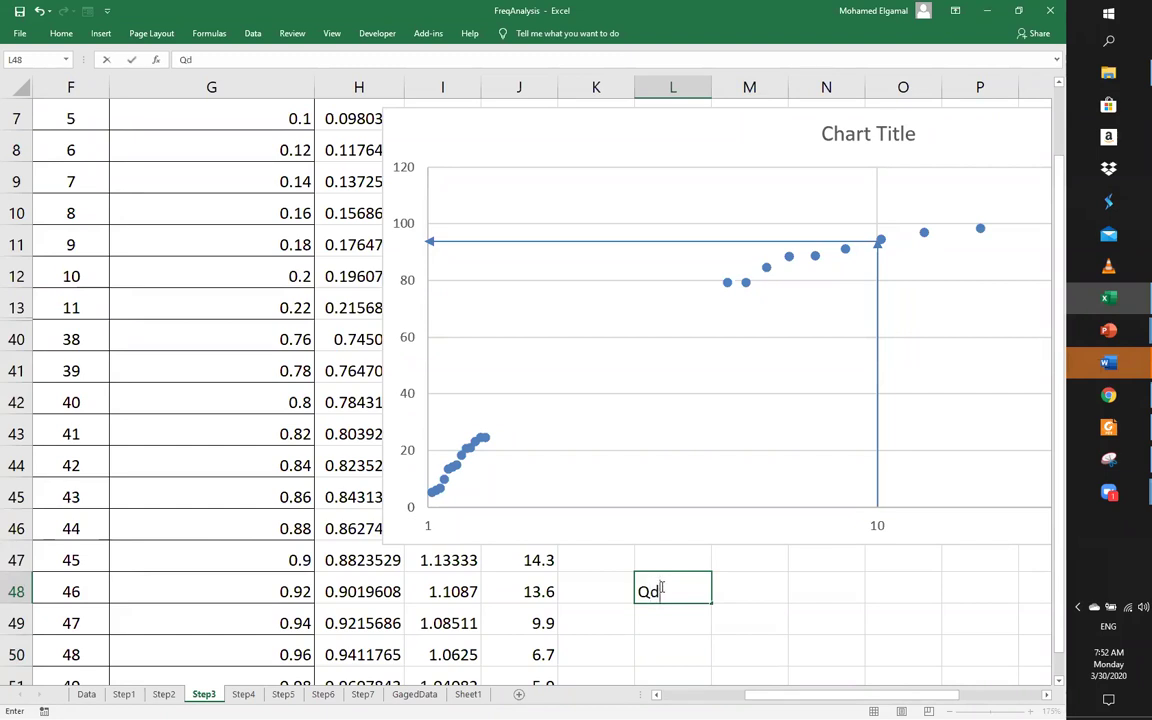
pyautogui.write('10')
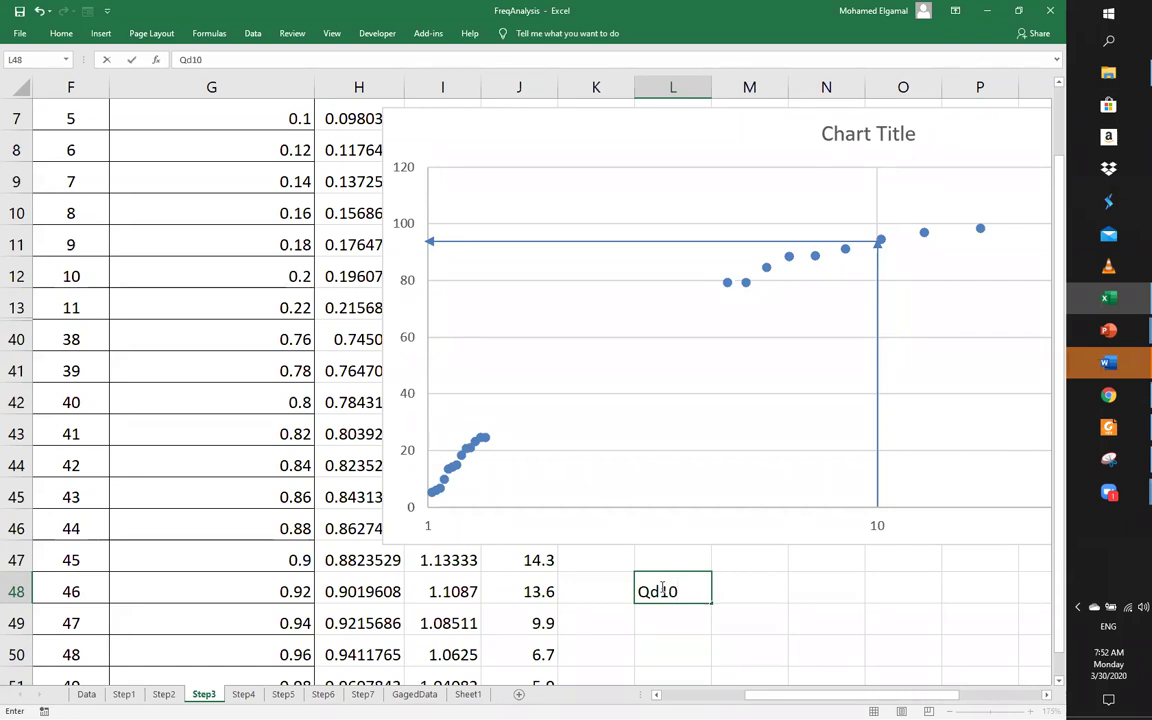
pyautogui.write('Yrs')
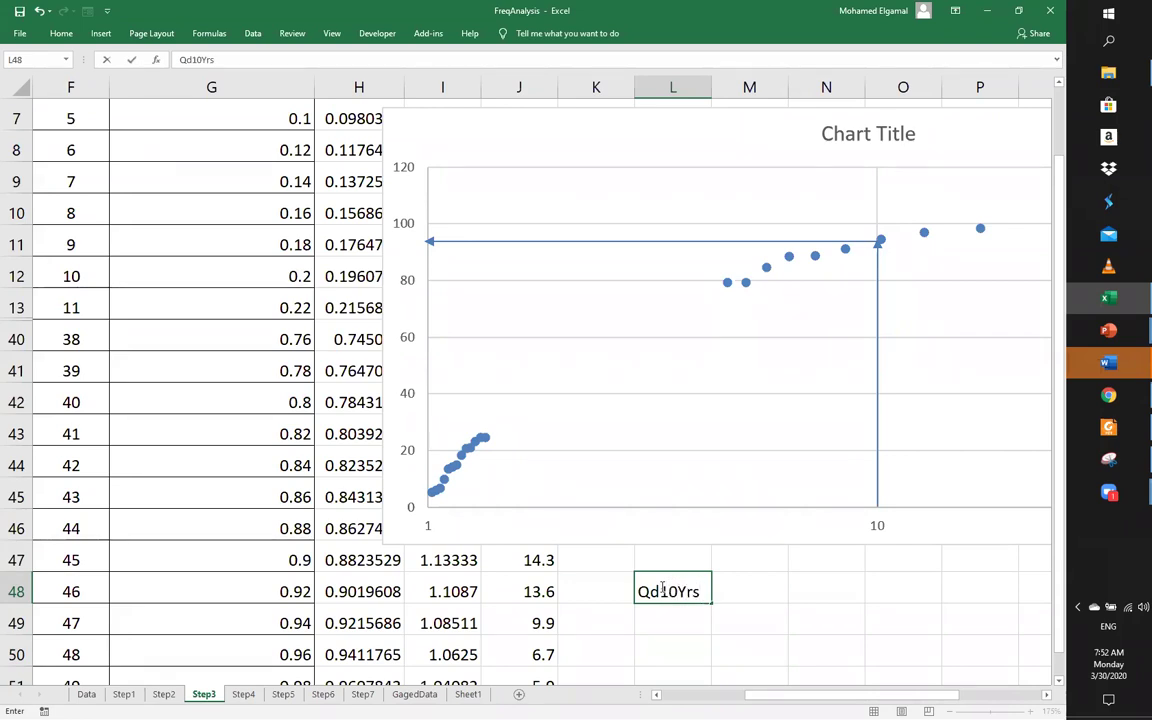
pyautogui.click(735, 625)
# Format the "d10Yrs" part of the label in cell L48 as subscript
pyautogui.click(672, 591)
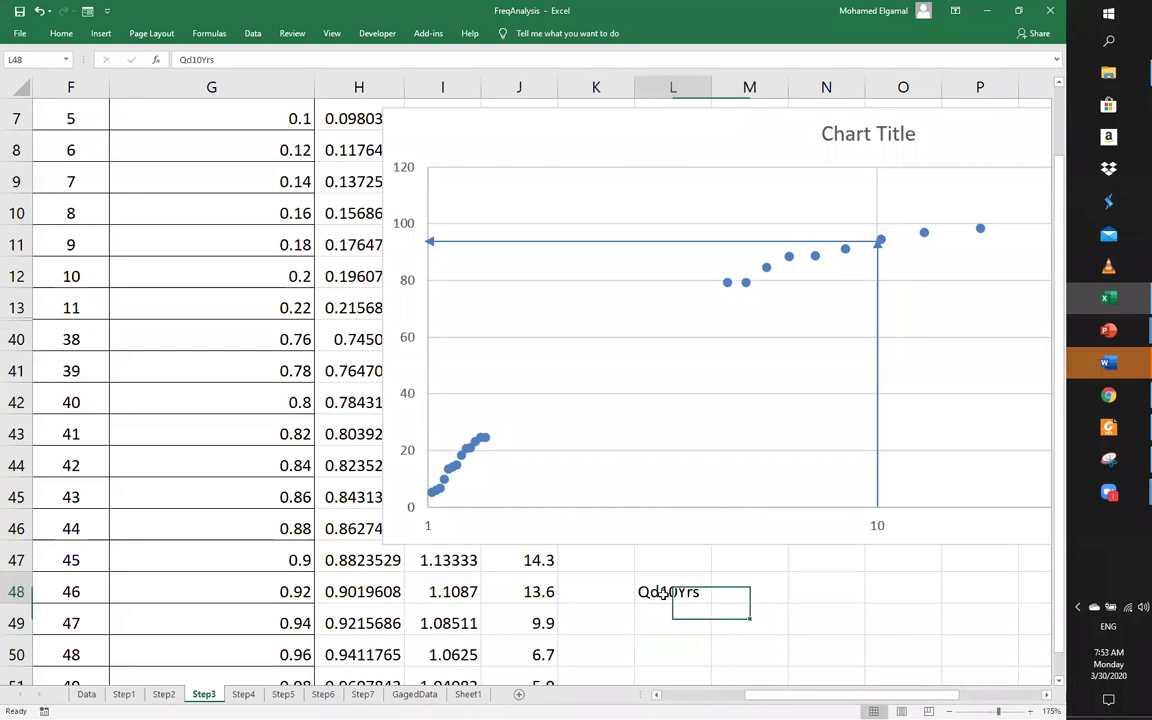
pyautogui.moveTo(172, 60); pyautogui.dragTo(207, 62)
pyautogui.rightClick(207, 62)
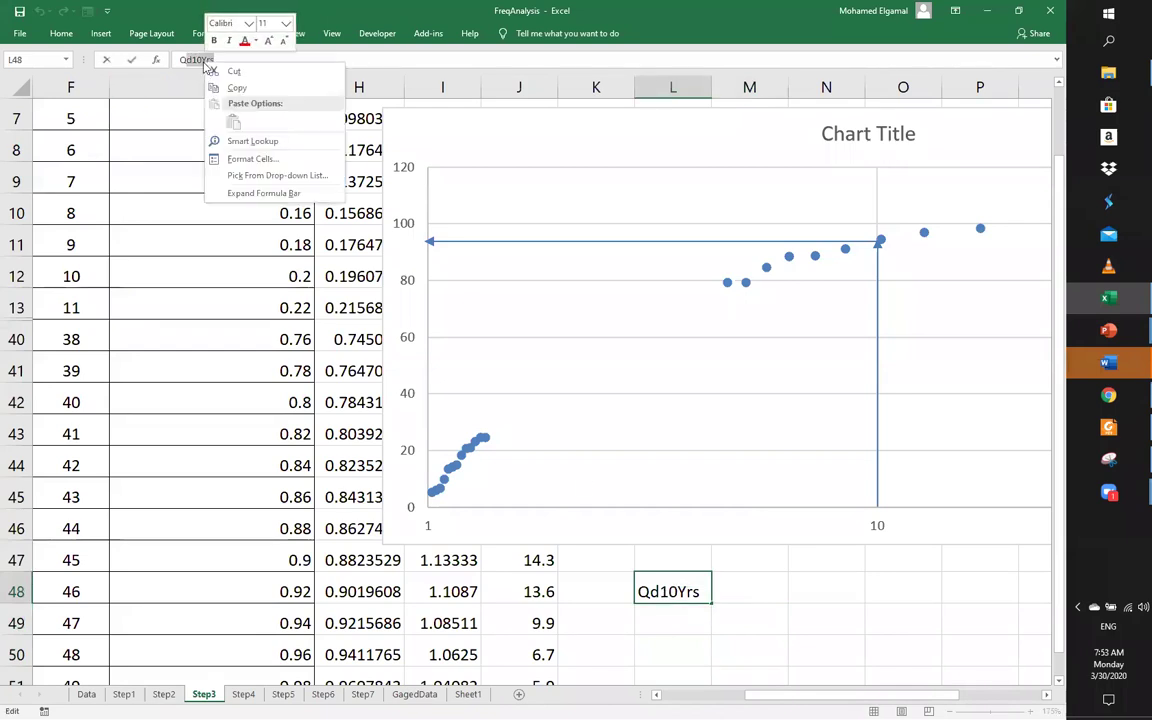
pyautogui.click(255, 159)
pyautogui.click(120, 204)
pyautogui.click(356, 318)
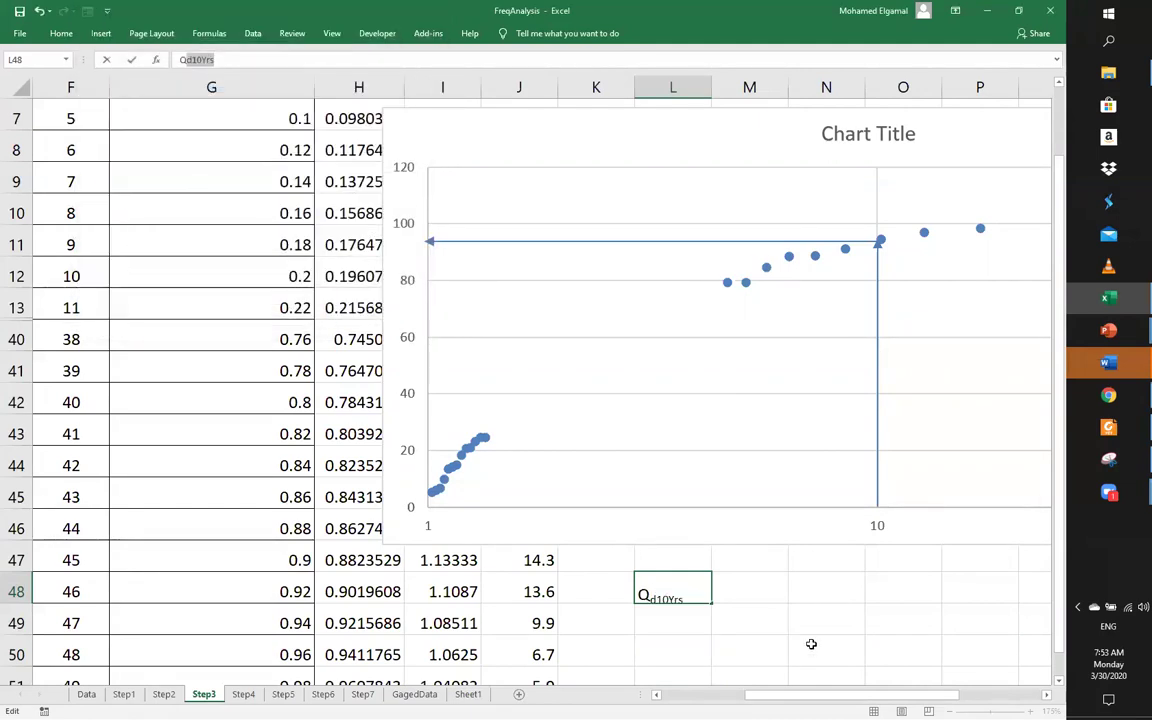
pyautogui.click(811, 644)
pyautogui.click(684, 600)
pyautogui.click(680, 614)
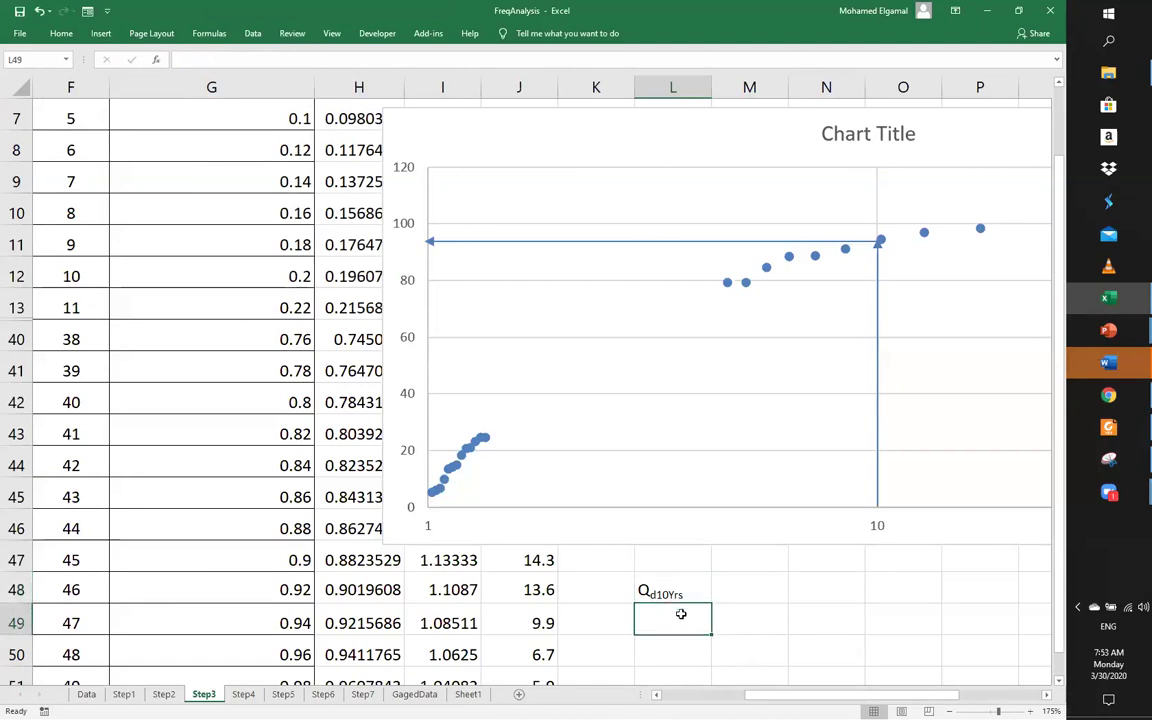
# Enter the design flow 94 in cell M48 and its unit "m3/s" in cell N48
pyautogui.keyDown('ctrl'); pyautogui.scroll(5, 655, 595); pyautogui.keyUp('ctrl')
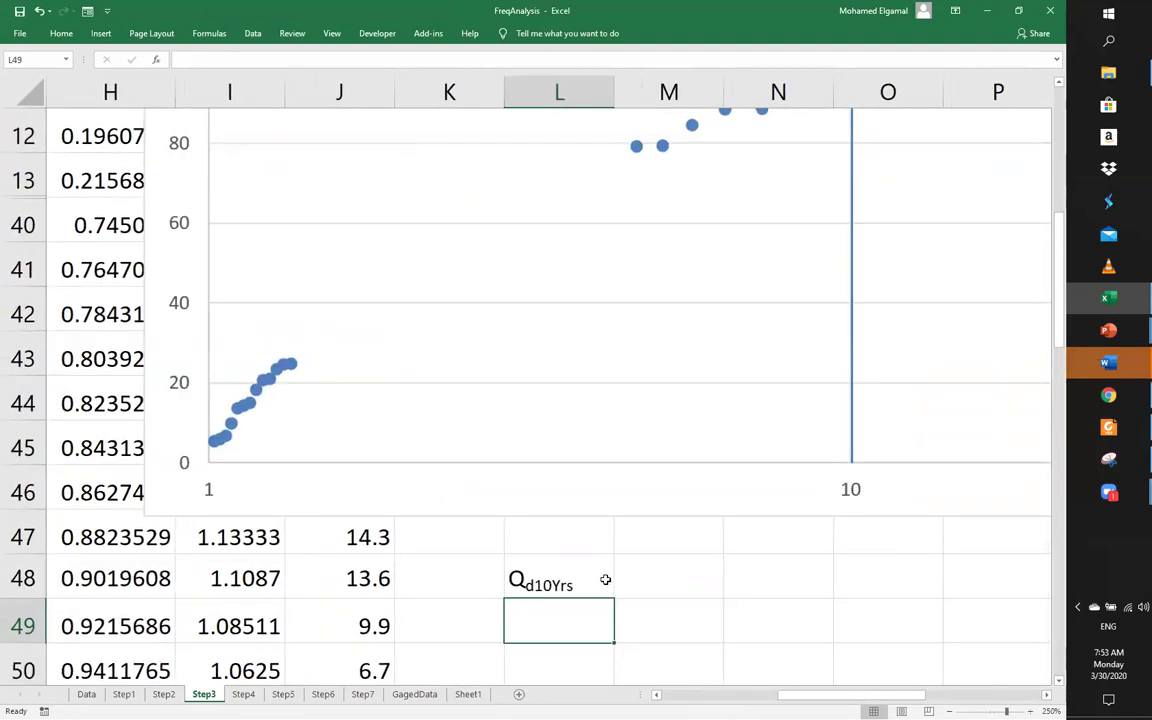
pyautogui.click(567, 586)
pyautogui.click(644, 587)
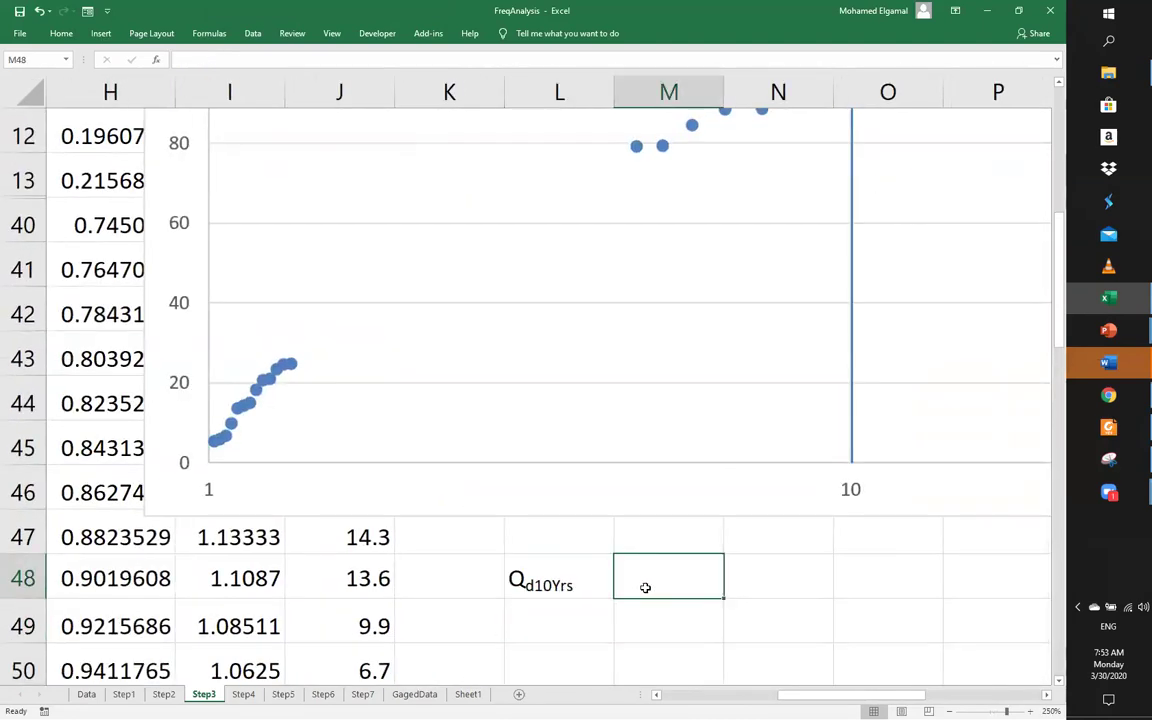
pyautogui.write('94')
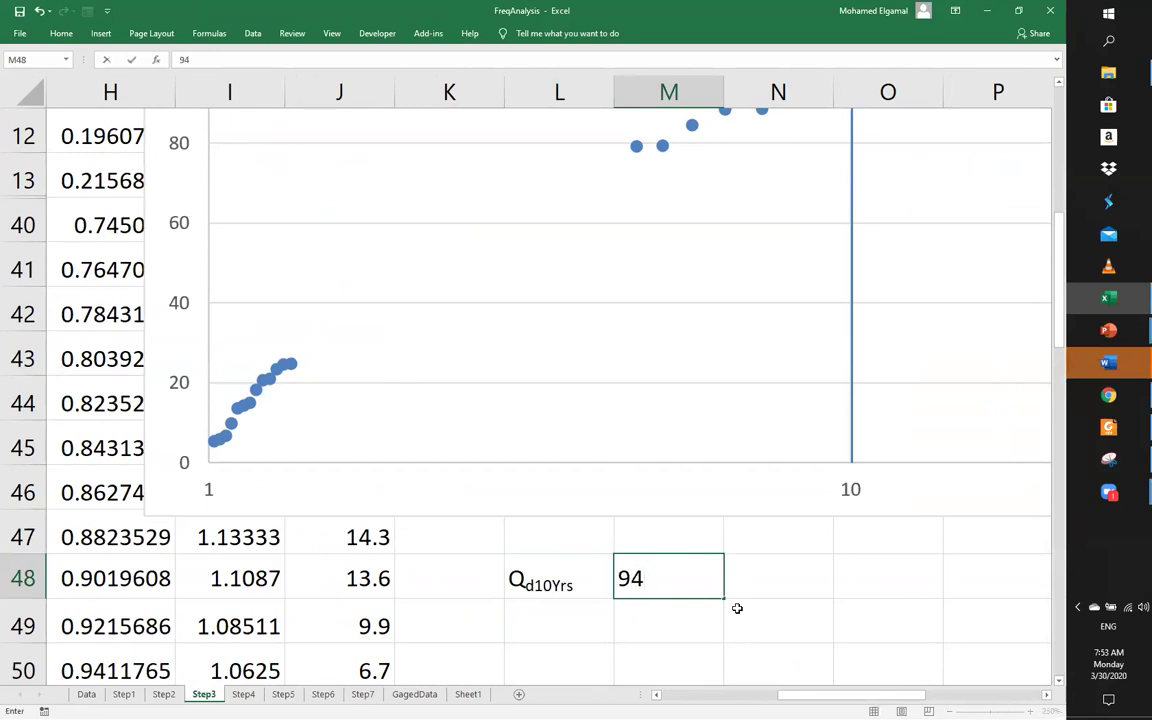
pyautogui.press('Tab')
pyautogui.write('m')
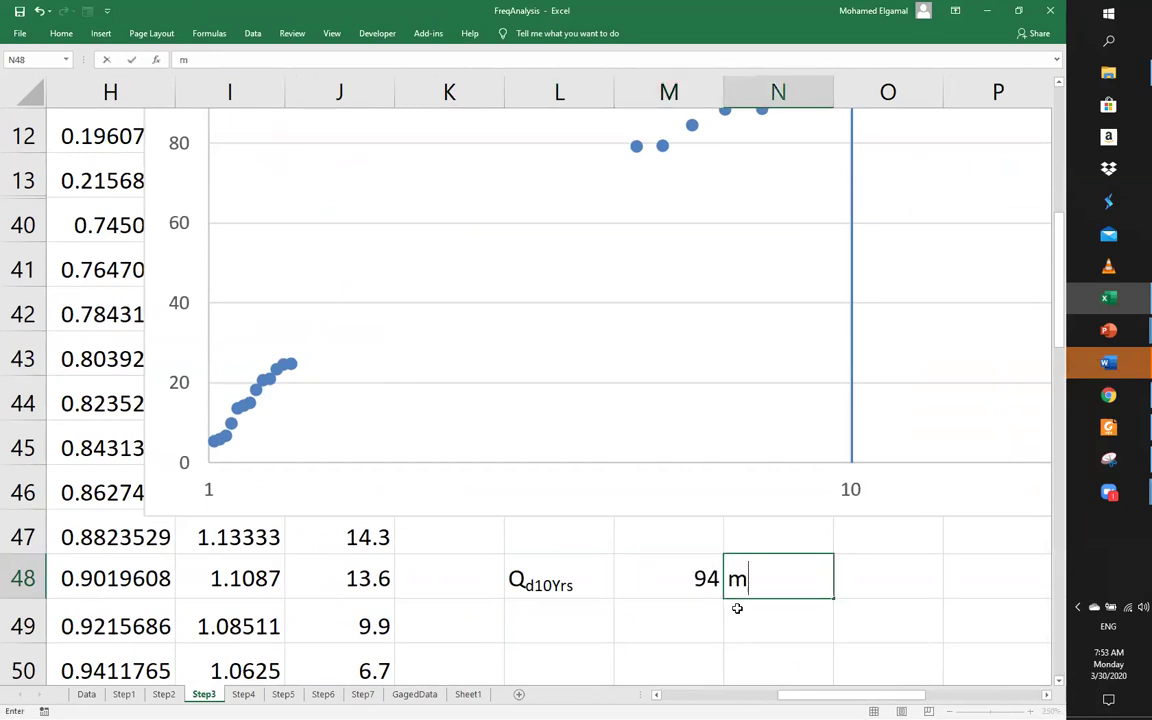
pyautogui.write('3/s')
pyautogui.press('Return')
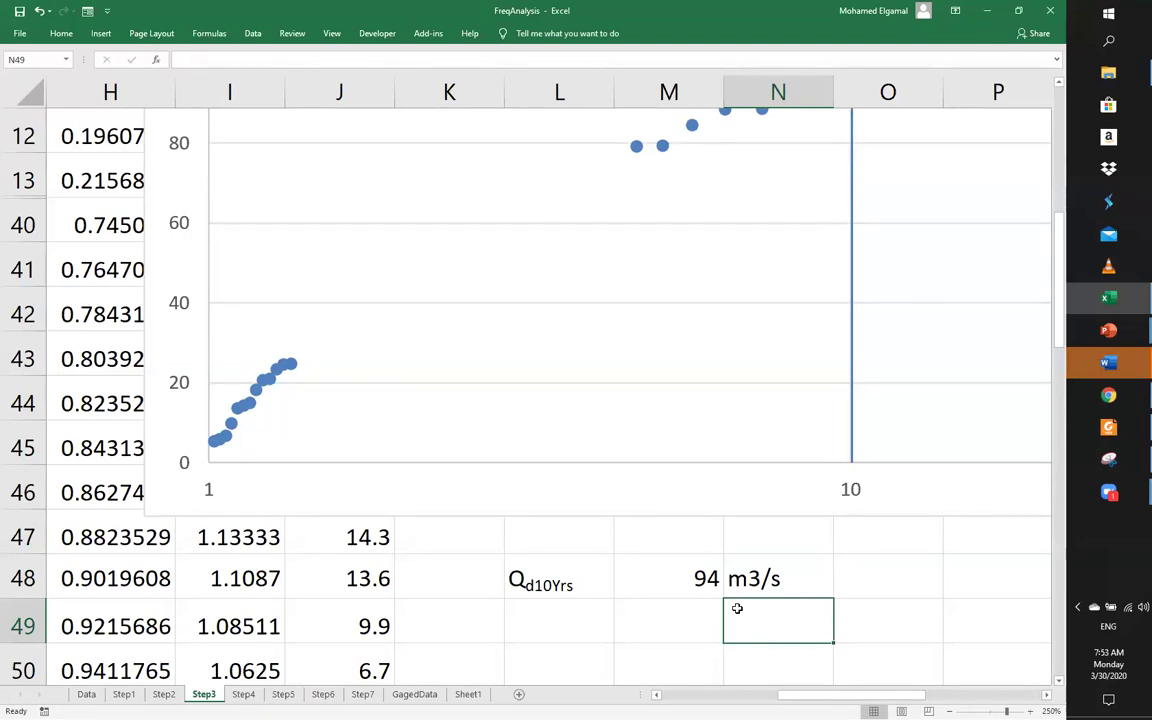
# Switch to the running PowerPoint slide show and go back to the Assignment 9 slide to check the required return period
pyautogui.scroll(3, 834, 488)
pyautogui.scroll(-2, 829, 479)
pyautogui.scroll(-2, 829, 479)
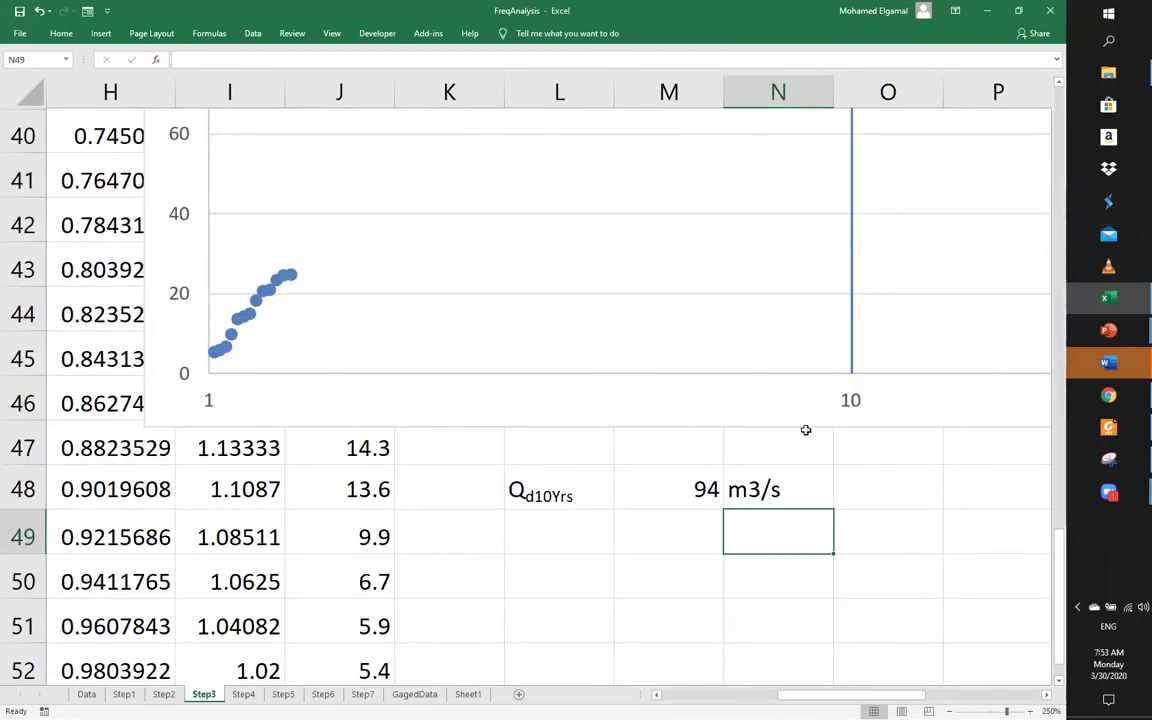
pyautogui.moveTo(1099, 338)
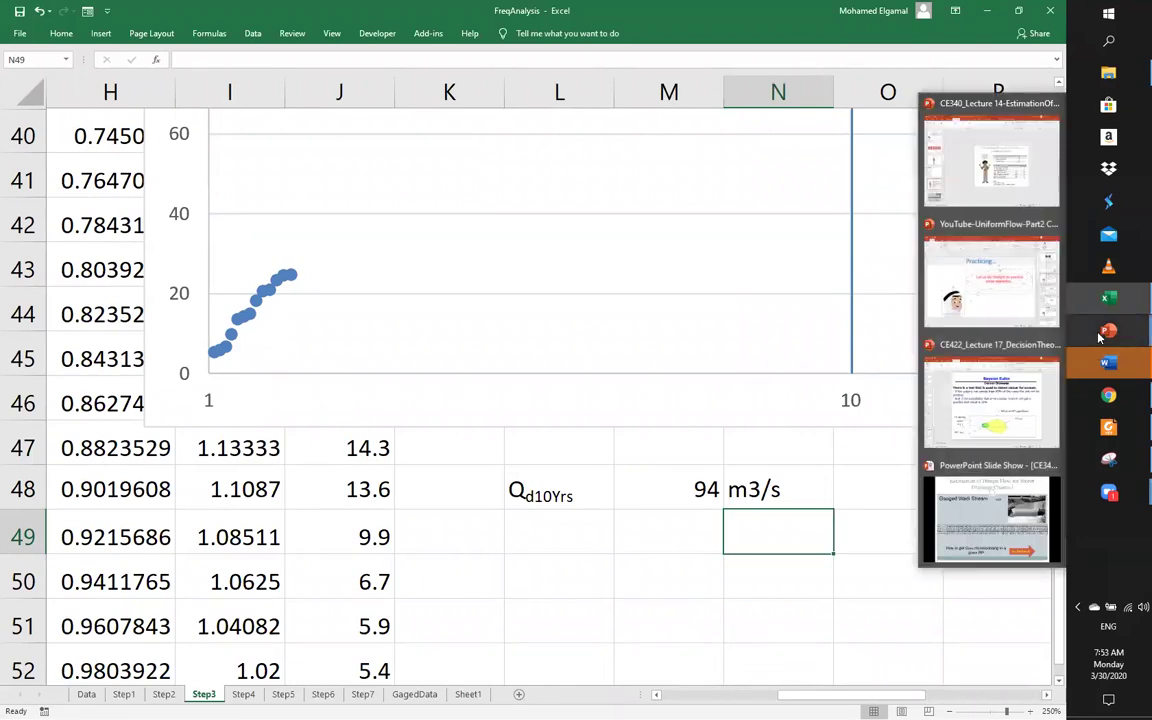
pyautogui.click(990, 515)
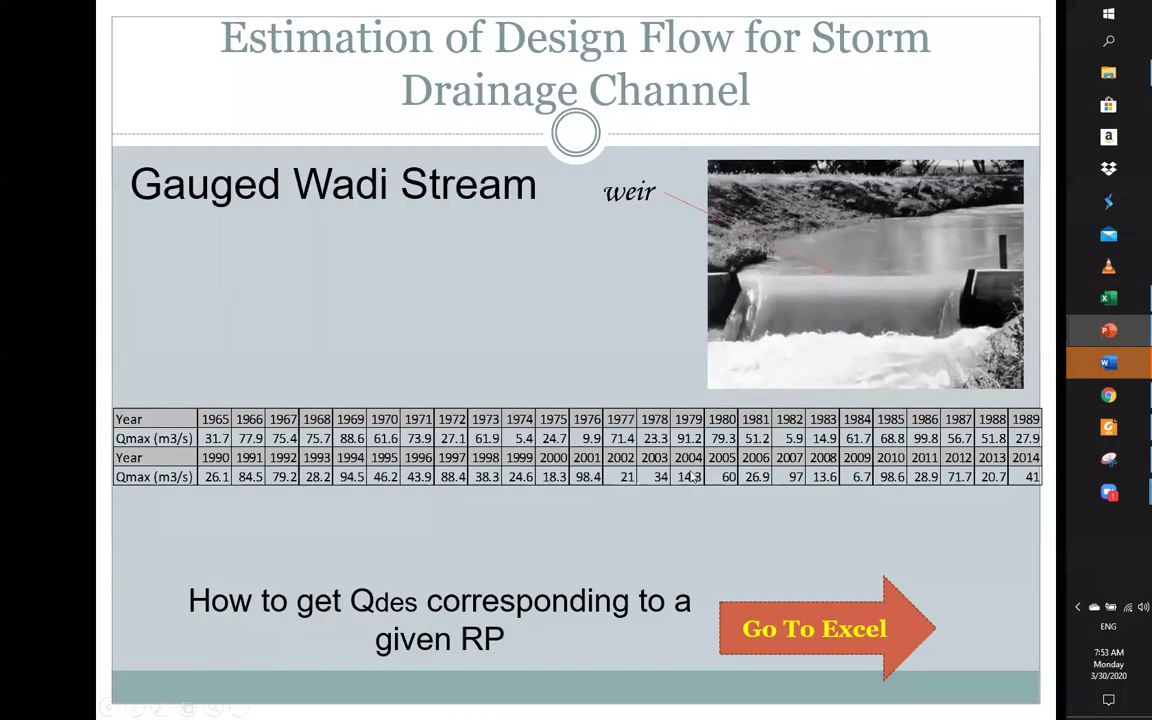
pyautogui.click(680, 474)
pyautogui.scroll(3, 680, 474)
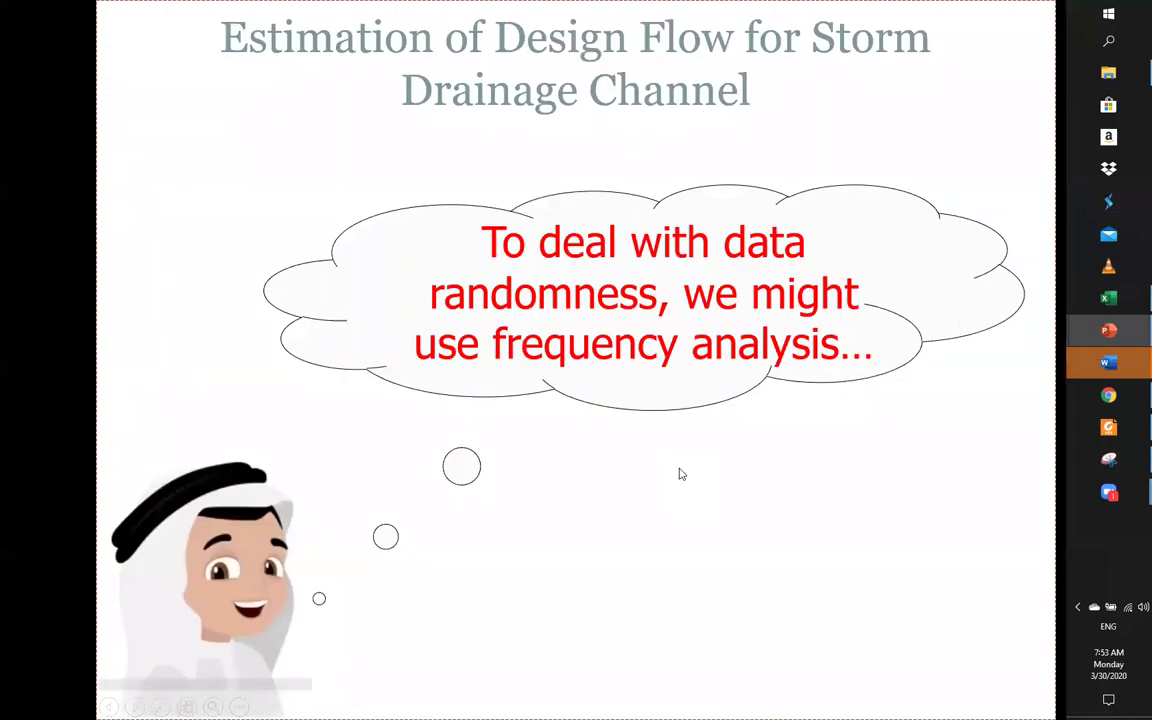
pyautogui.scroll(1, 680, 474)
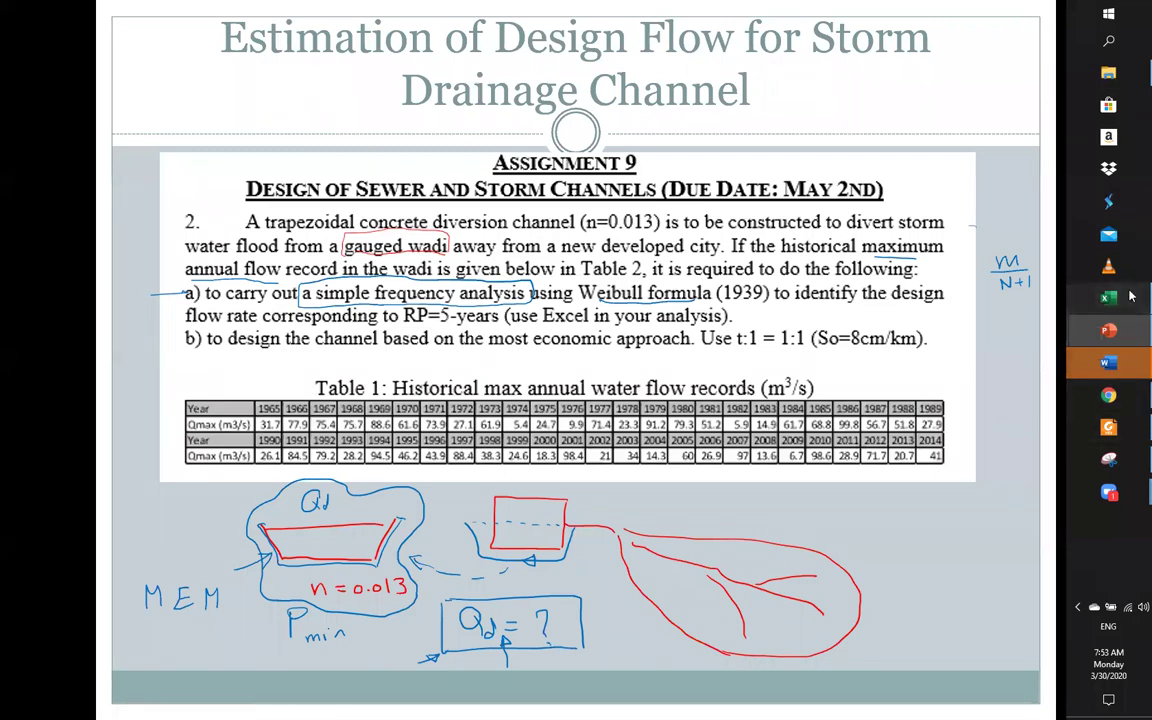
# Switch back to the FreqAnalysis workbook in Excel and turn off the logarithmic scale on the chart's horizontal axis
pyautogui.hotkey('alt', 'Tab')
pyautogui.scroll(3, 506, 445)
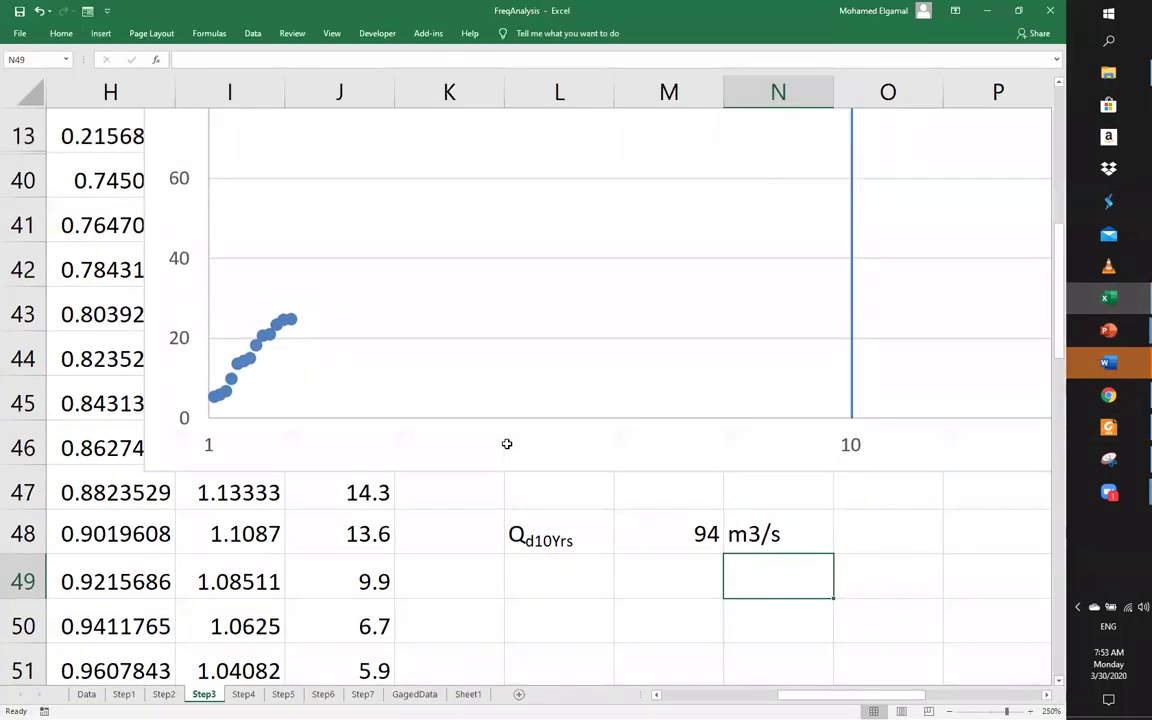
pyautogui.scroll(-1, 476, 462)
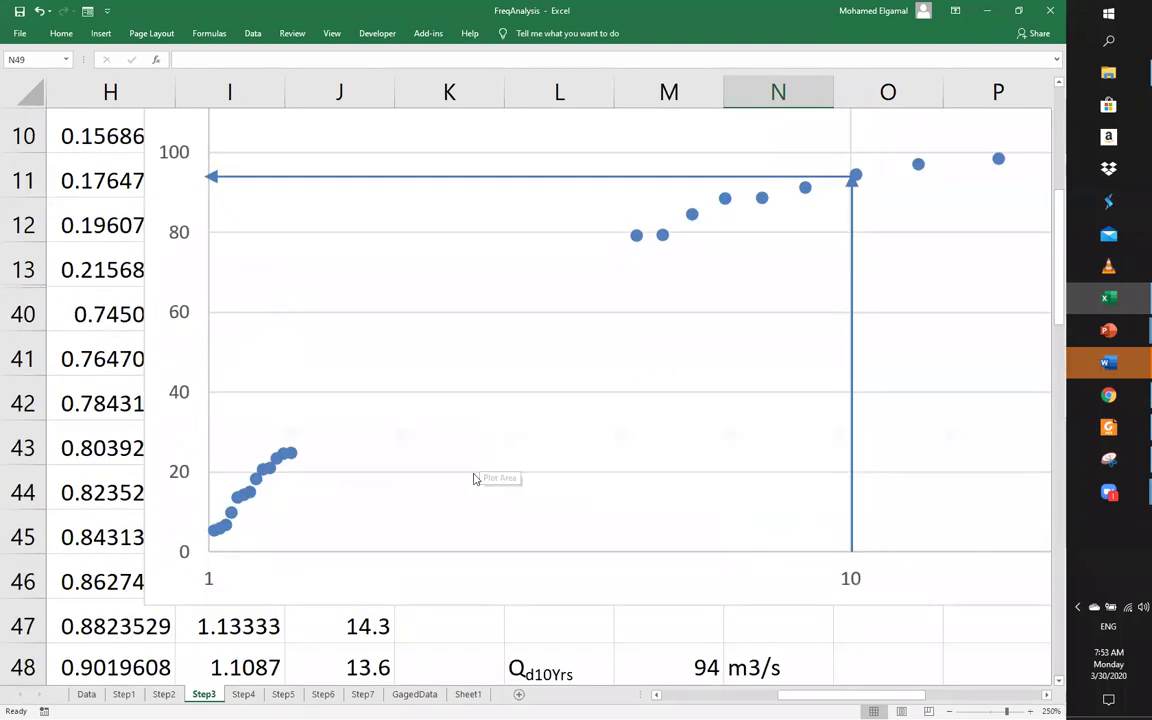
pyautogui.click(859, 584)
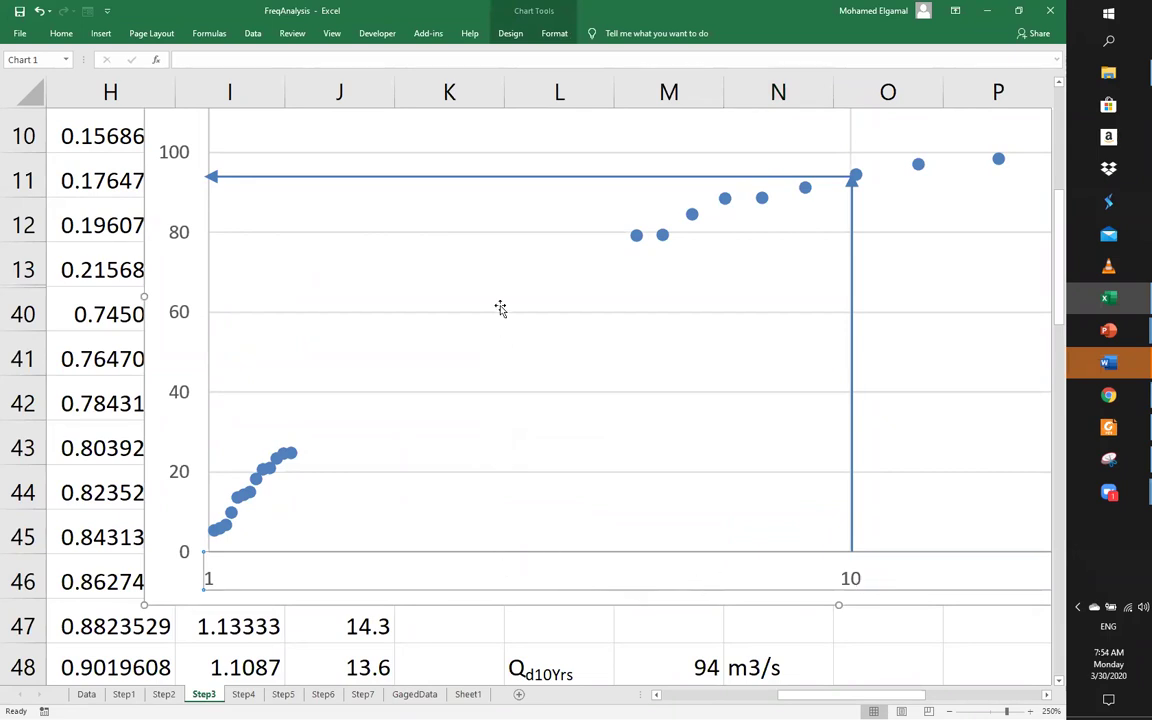
pyautogui.rightClick(849, 585)
pyautogui.click(885, 568)
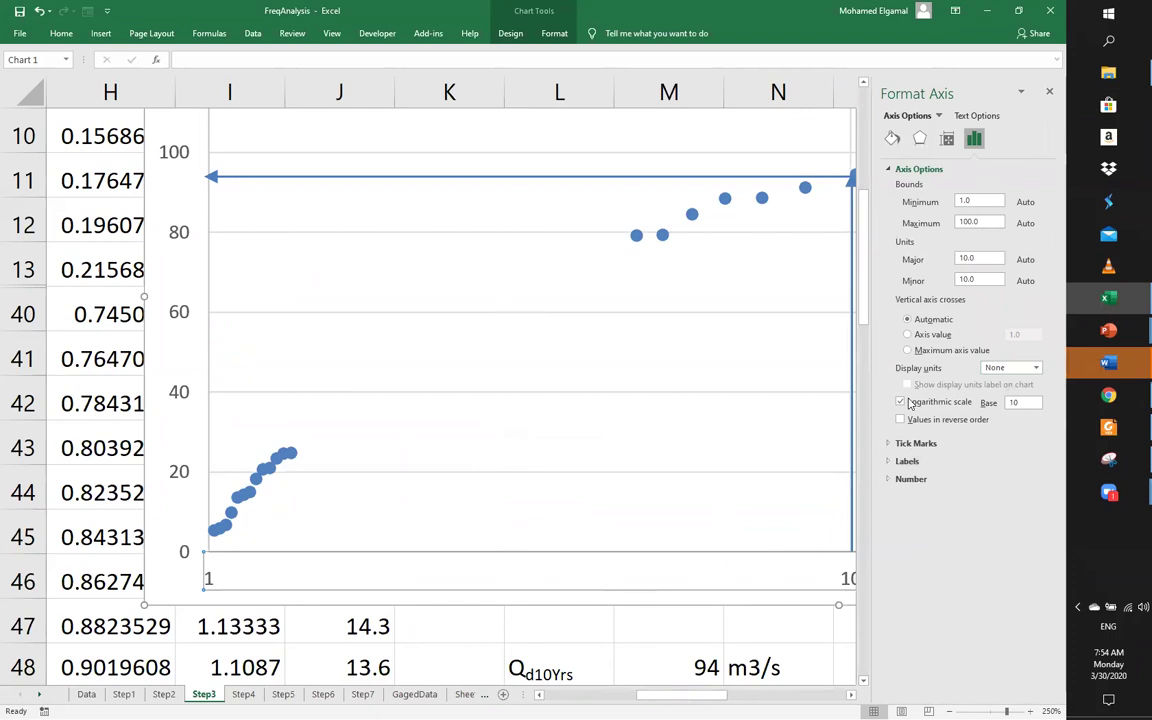
pyautogui.click(901, 402)
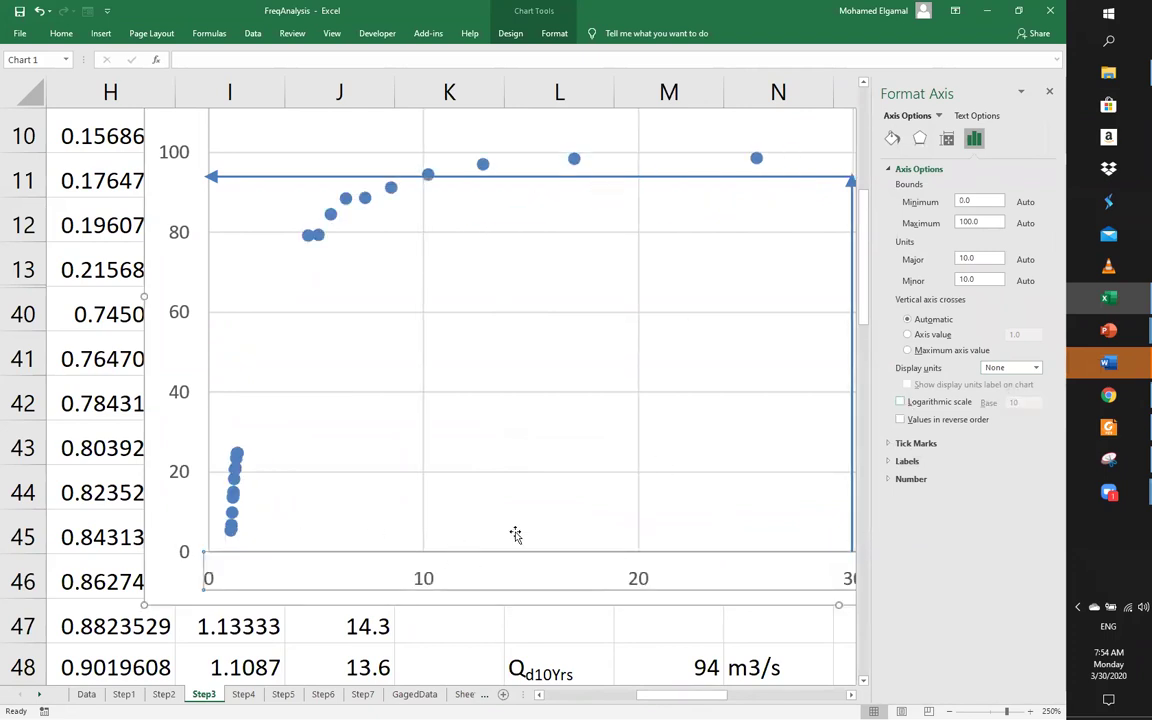
pyautogui.click(1050, 94)
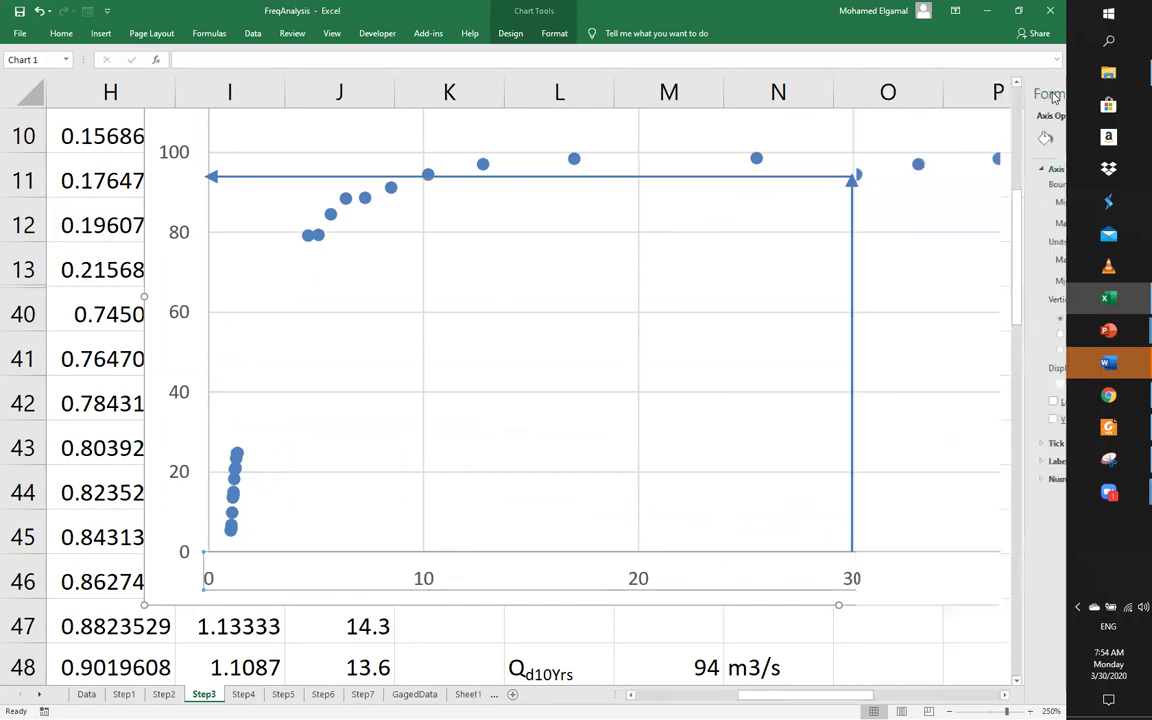
# Set the major unit of the chart's horizontal axis to 5
pyautogui.scroll(-2, 678, 580)
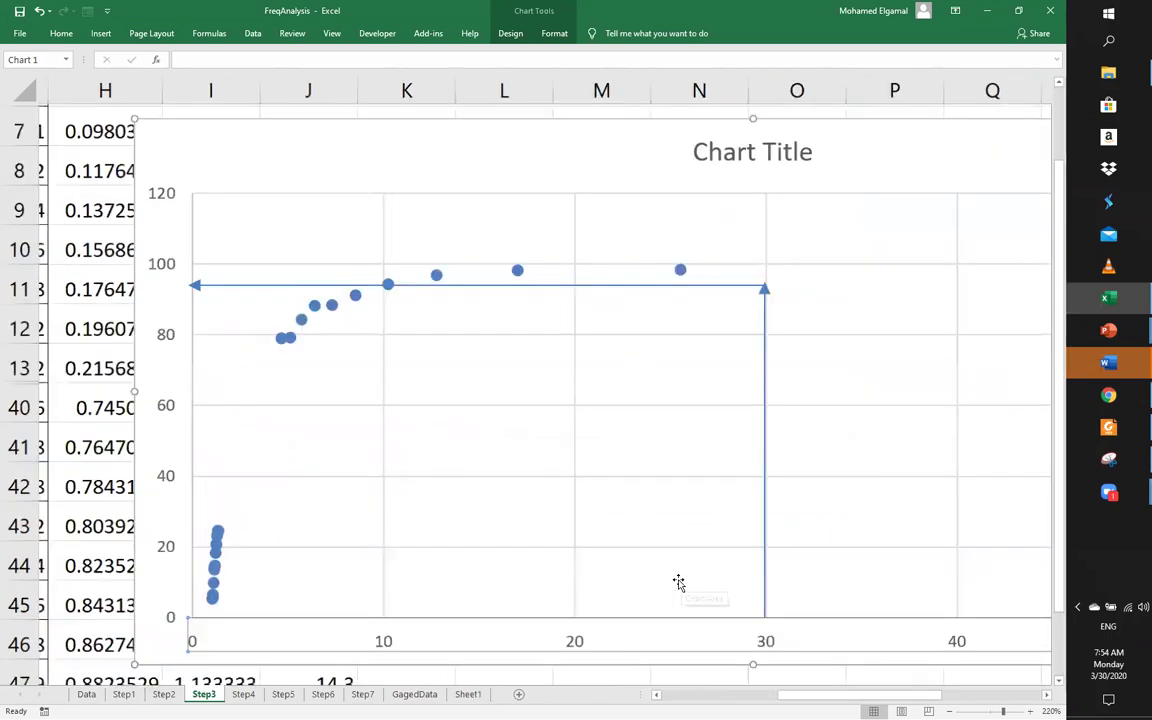
pyautogui.scroll(-2, 666, 635)
pyautogui.scroll(1, 661, 631)
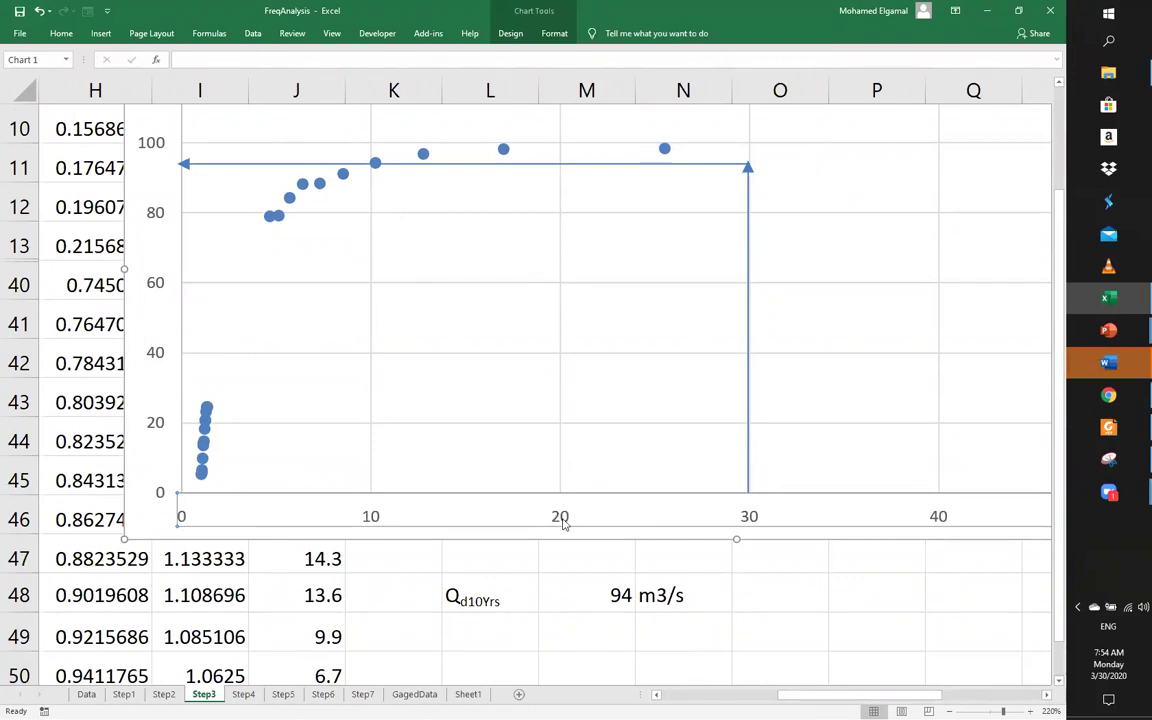
pyautogui.rightClick(563, 522)
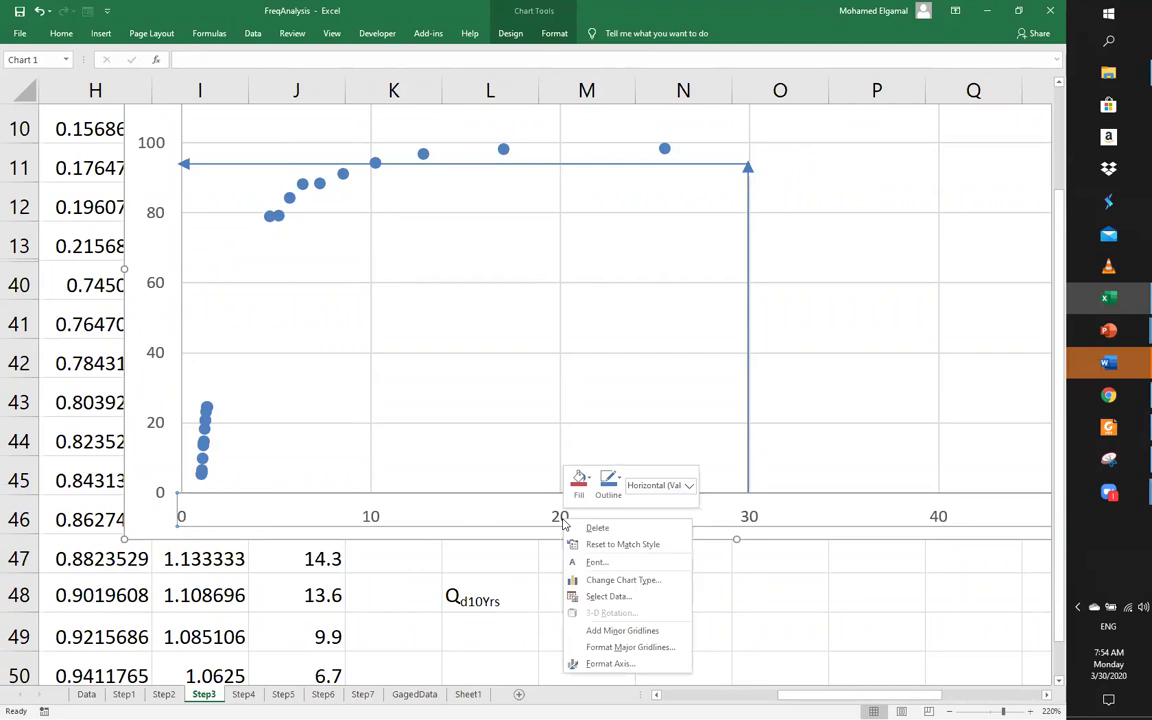
pyautogui.click(600, 661)
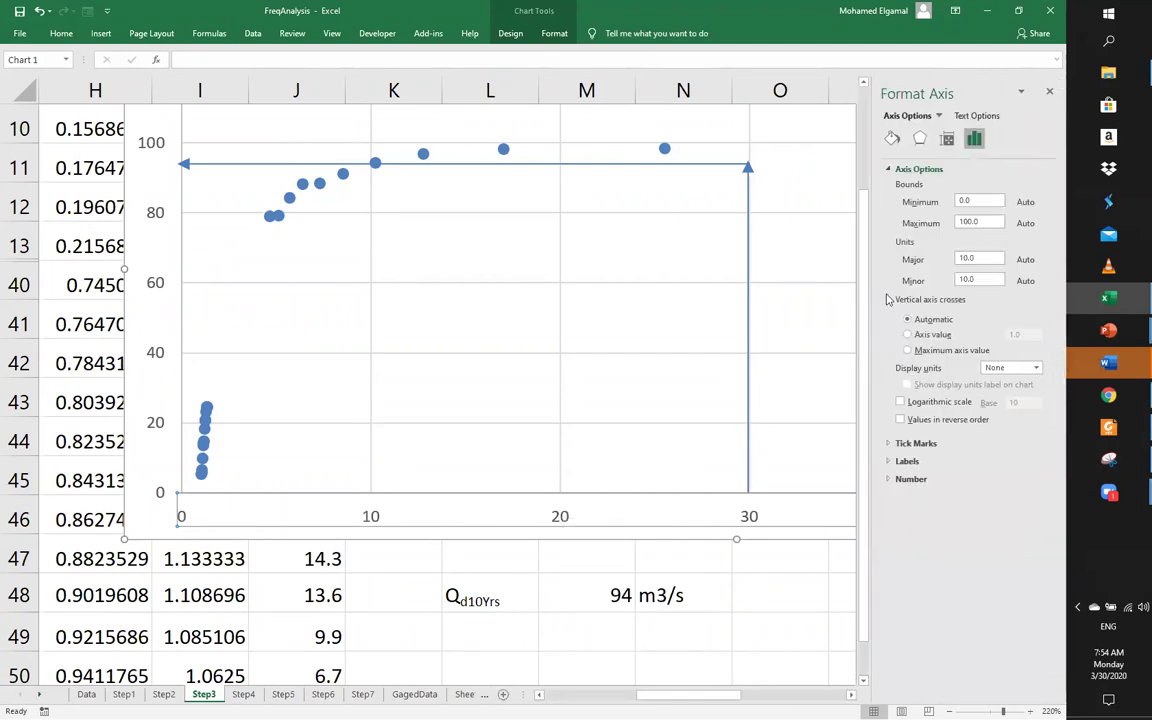
pyautogui.moveTo(980, 257); pyautogui.dragTo(936, 259)
pyautogui.write('5')
pyautogui.press('Return')
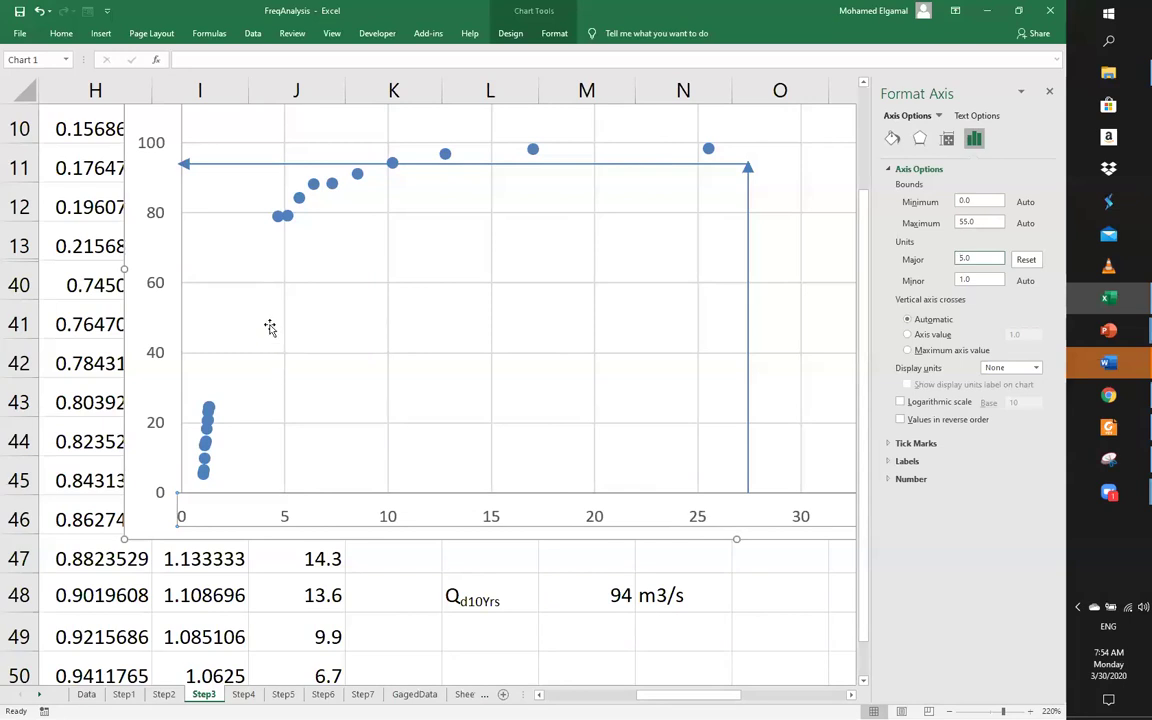
# Move the vertical arrow to 5 on the horizontal axis and shorten it to end at the data points near 80
pyautogui.click(612, 595)
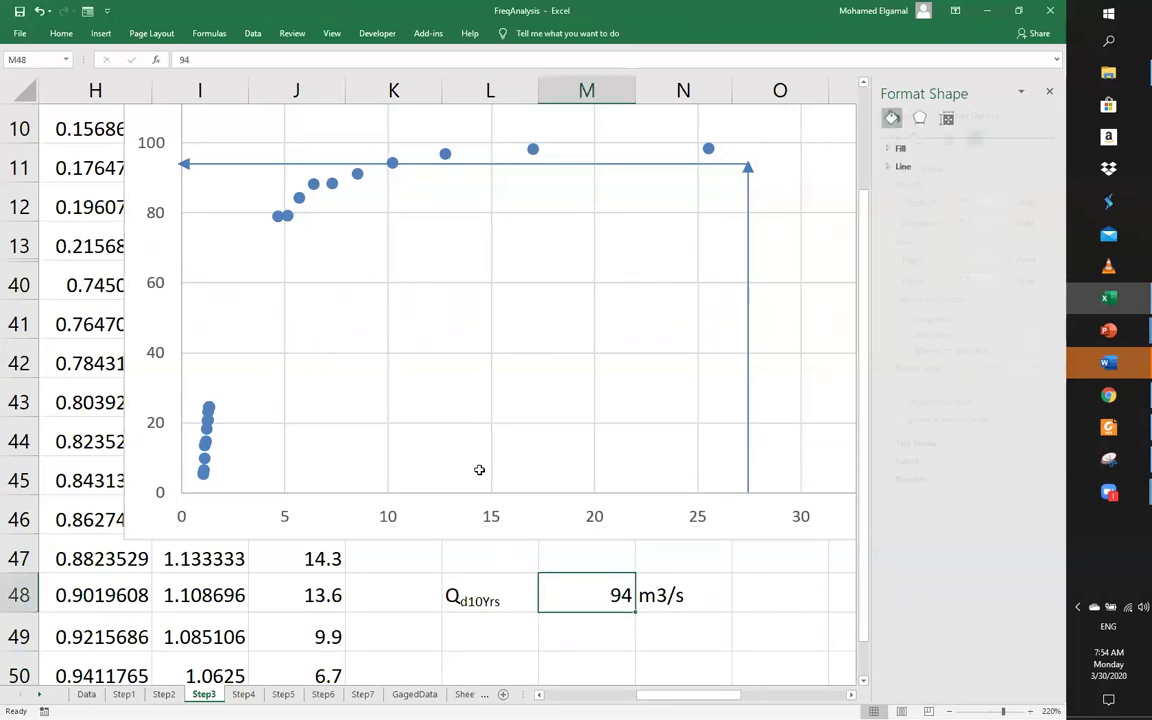
pyautogui.click(748, 291)
pyautogui.moveTo(746, 265); pyautogui.dragTo(282, 266)
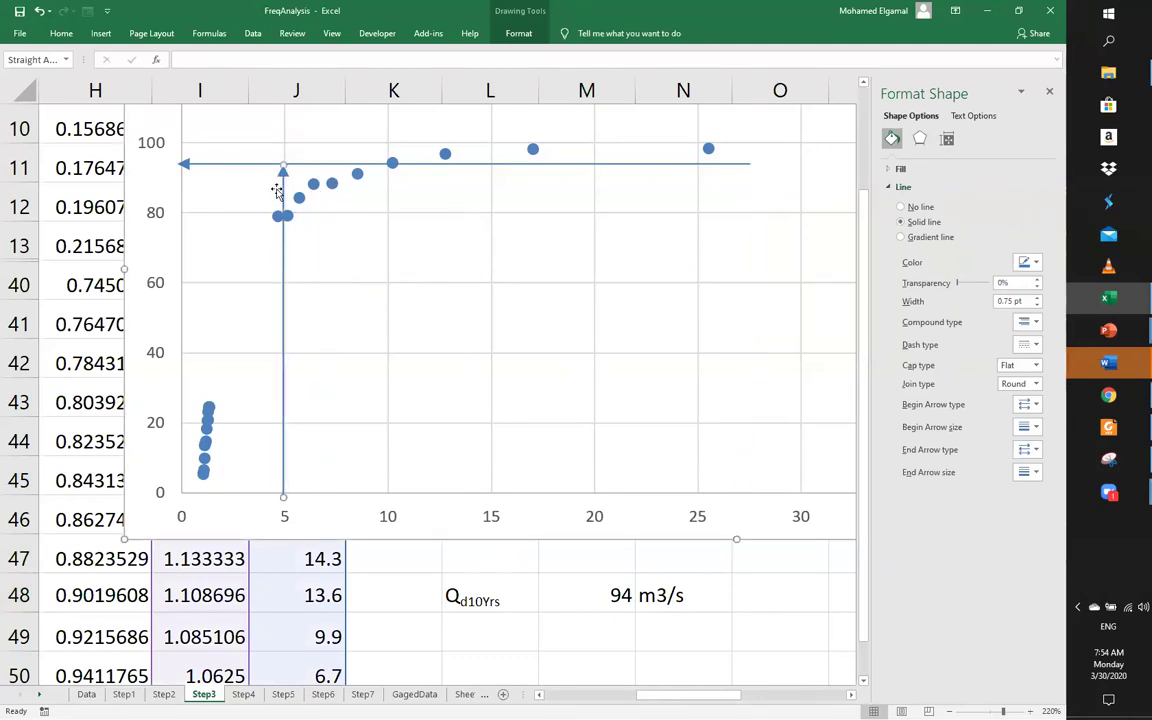
pyautogui.moveTo(284, 162); pyautogui.dragTo(283, 216)
# Lower the horizontal arrow to the vertical arrow's tip and shorten it to run from there to the vertical axis
pyautogui.click(502, 164)
pyautogui.moveTo(508, 164); pyautogui.dragTo(512, 212)
pyautogui.moveTo(755, 212); pyautogui.dragTo(283, 215)
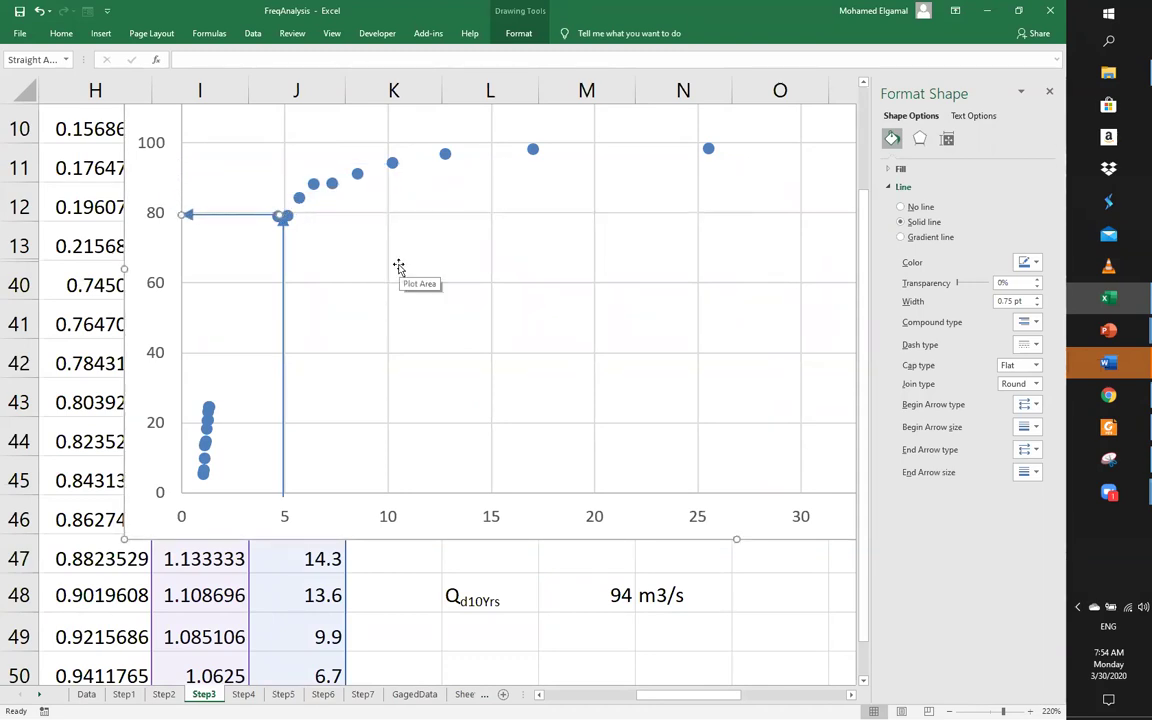